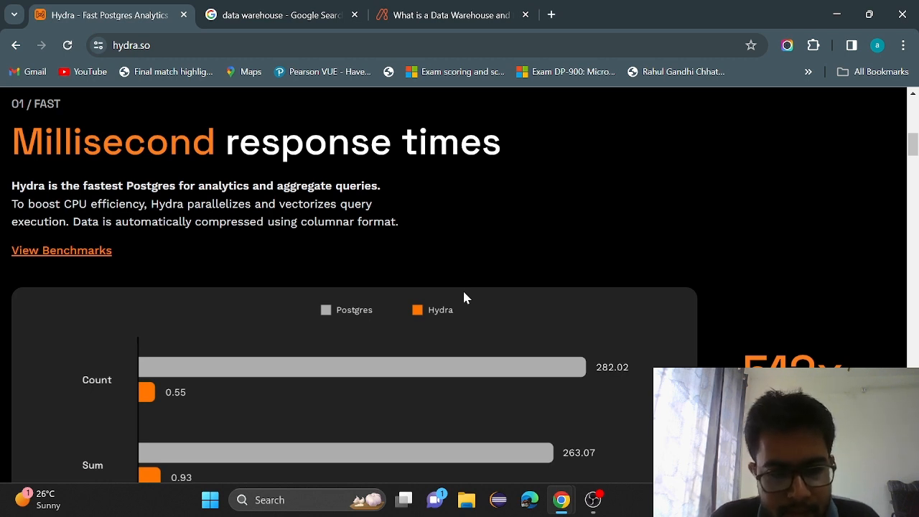
# - Examine the homepage's Postgres versus Hydra response-time benchmarks and the Discover Hydra and managed cloud database sections below them
pyautogui.scroll(-1, 463, 298)
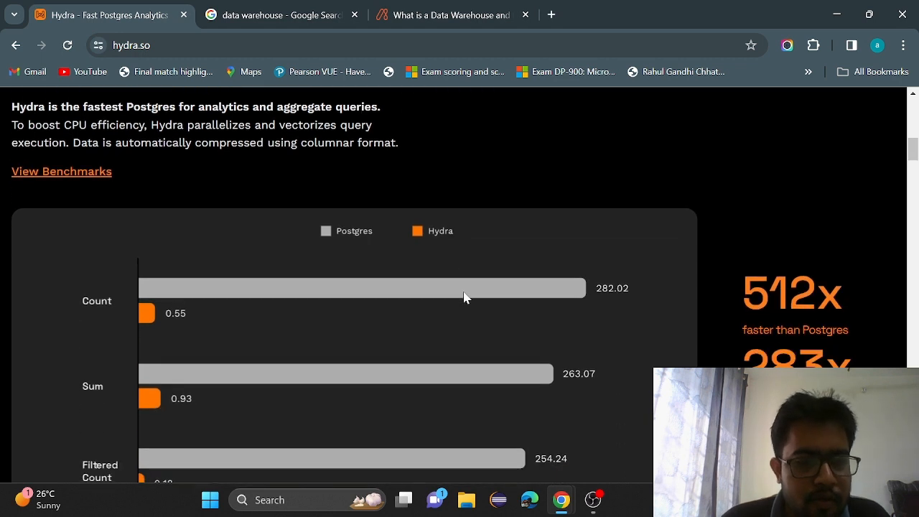
pyautogui.scroll(-1, 464, 297)
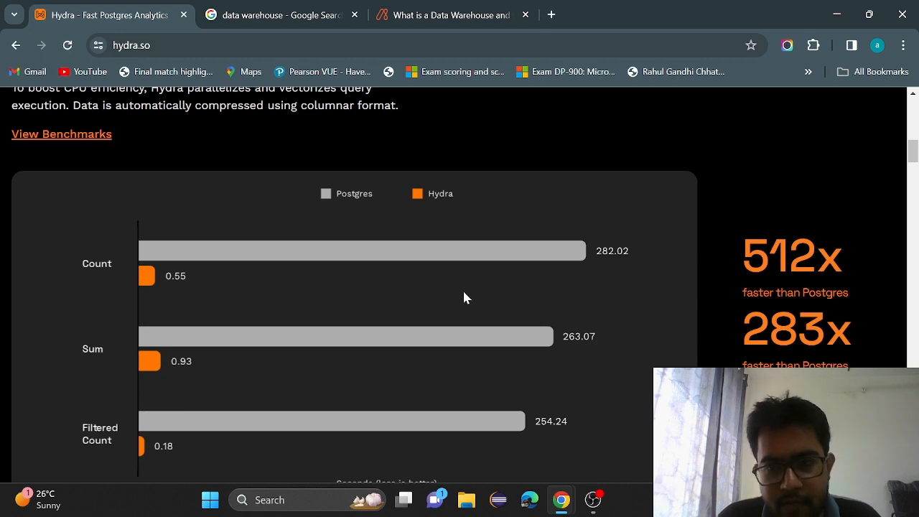
pyautogui.scroll(-1, 463, 297)
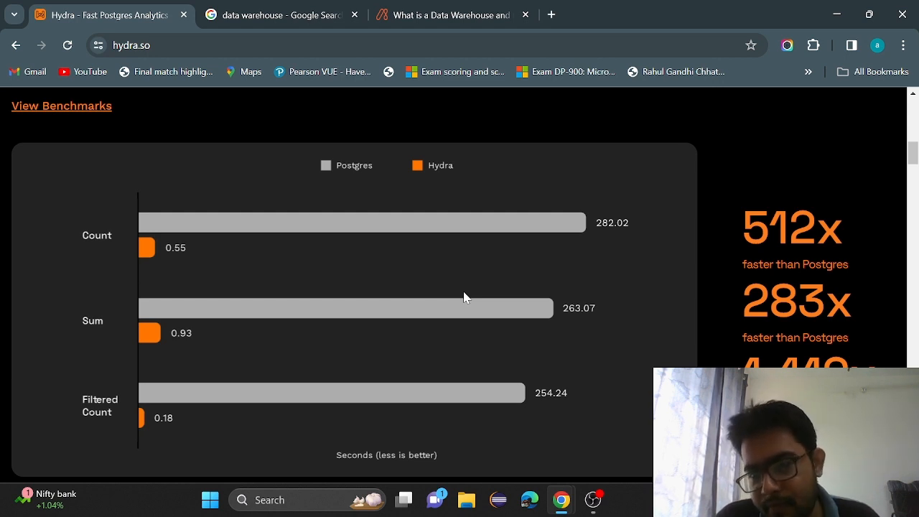
pyautogui.scroll(-1, 463, 297)
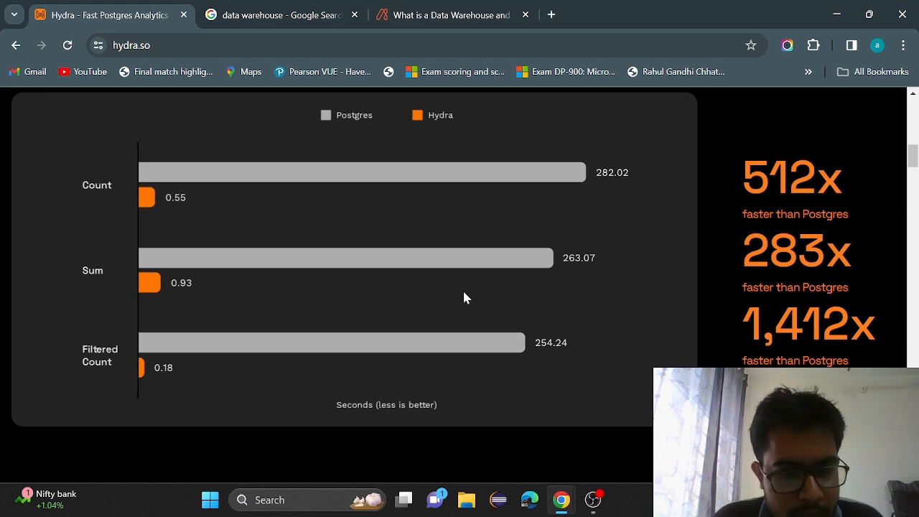
pyautogui.scroll(-1, 464, 297)
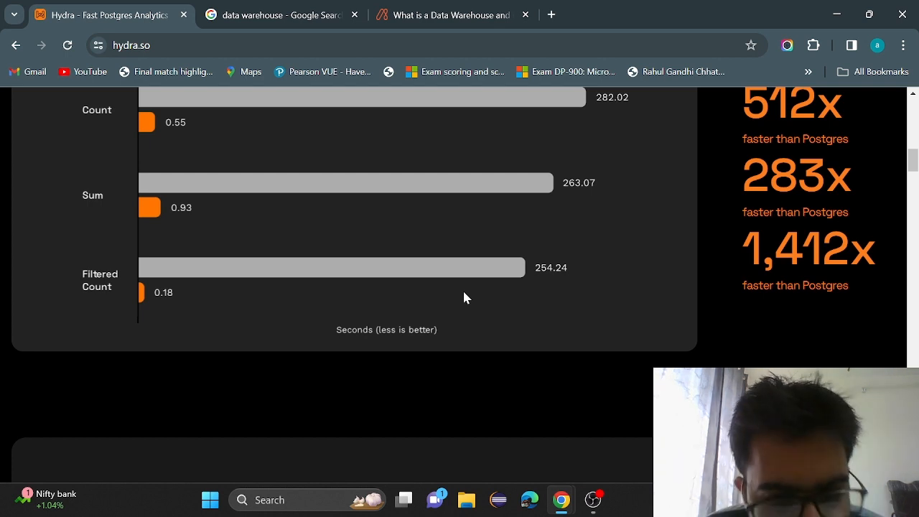
pyautogui.scroll(1, 464, 297)
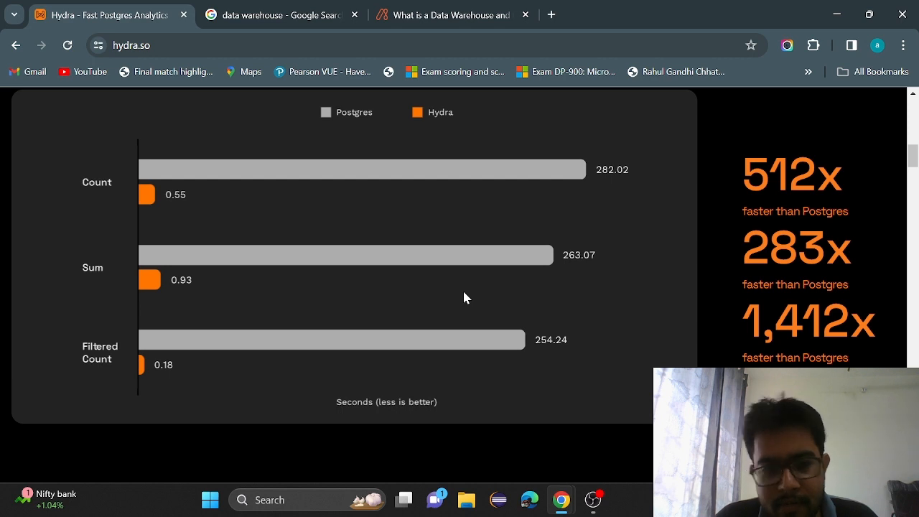
pyautogui.scroll(-1, 462, 293)
pyautogui.scroll(1, 463, 292)
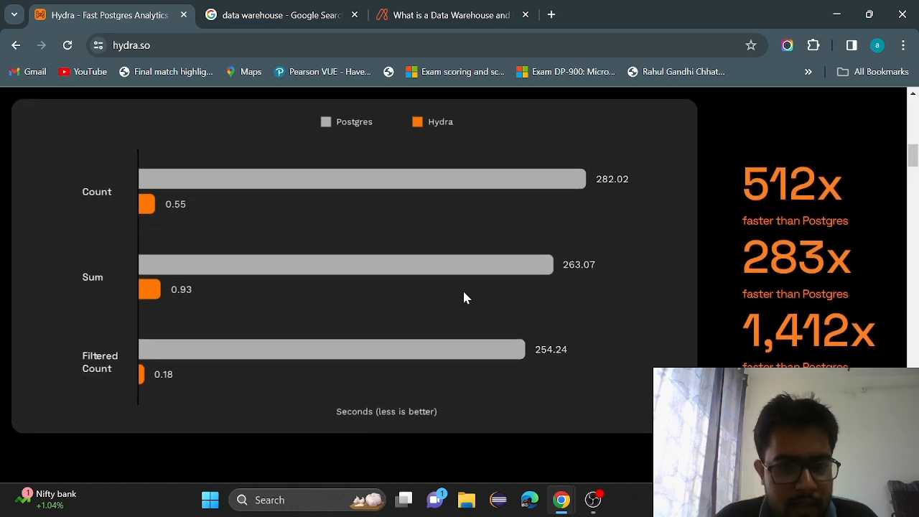
pyautogui.scroll(-3, 462, 298)
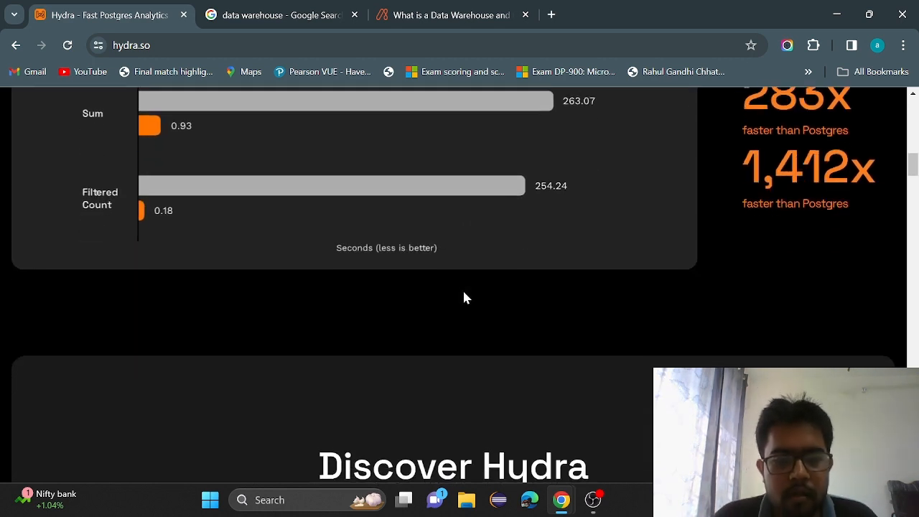
pyautogui.scroll(1, 463, 298)
pyautogui.scroll(2, 463, 298)
pyautogui.scroll(2, 463, 298)
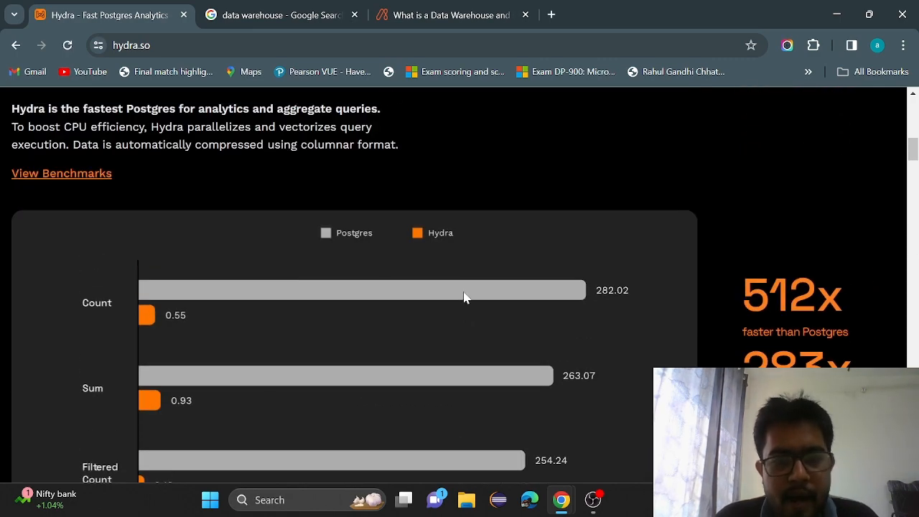
pyautogui.scroll(-2, 463, 298)
pyautogui.scroll(-7, 463, 298)
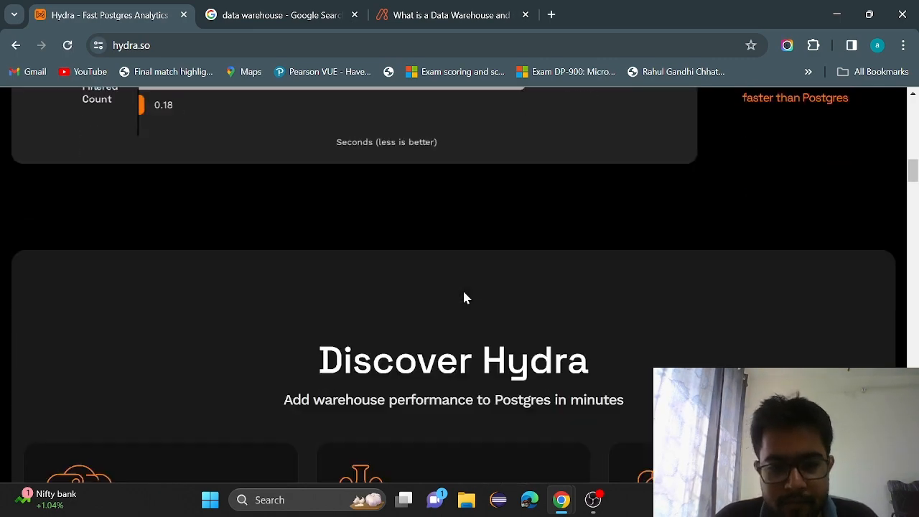
pyautogui.scroll(-10, 463, 298)
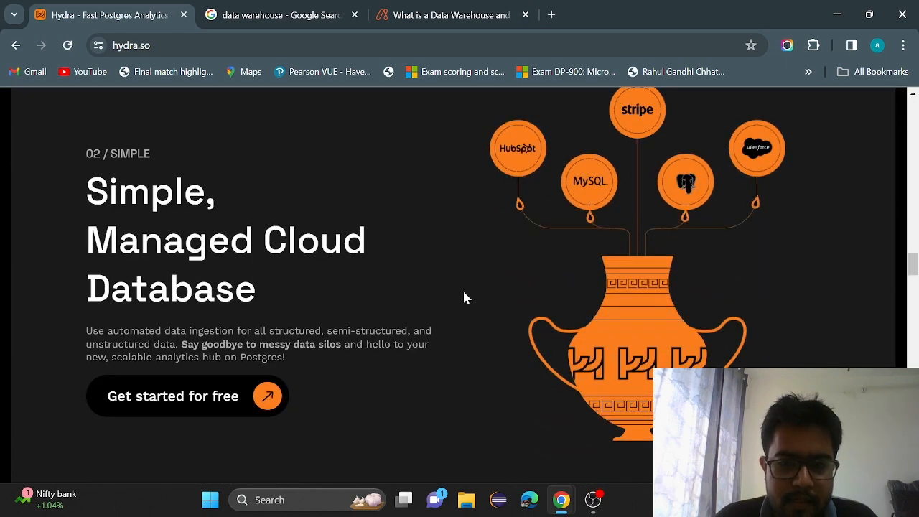
# - Open the Hydra documentation from the homepage and dismiss the cookie notice
pyautogui.scroll(20, 463, 298)
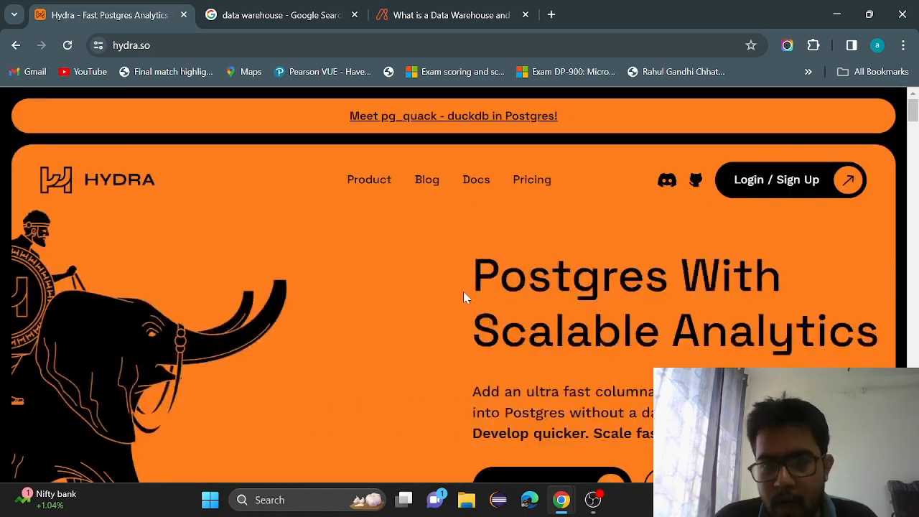
pyautogui.click(477, 185)
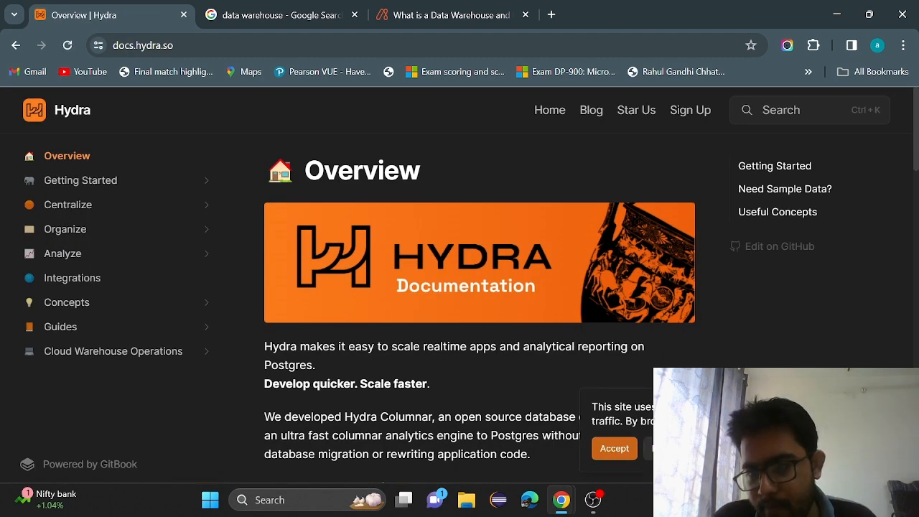
pyautogui.click(884, 404)
# - Read the documentation's Overview page, covering installation options, sample data and useful concepts
pyautogui.scroll(-1, 564, 356)
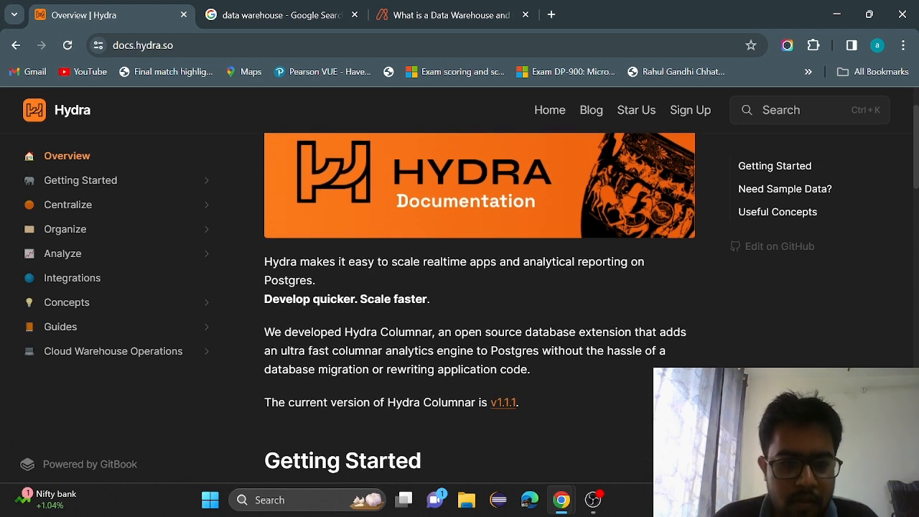
pyautogui.scroll(-4, 564, 359)
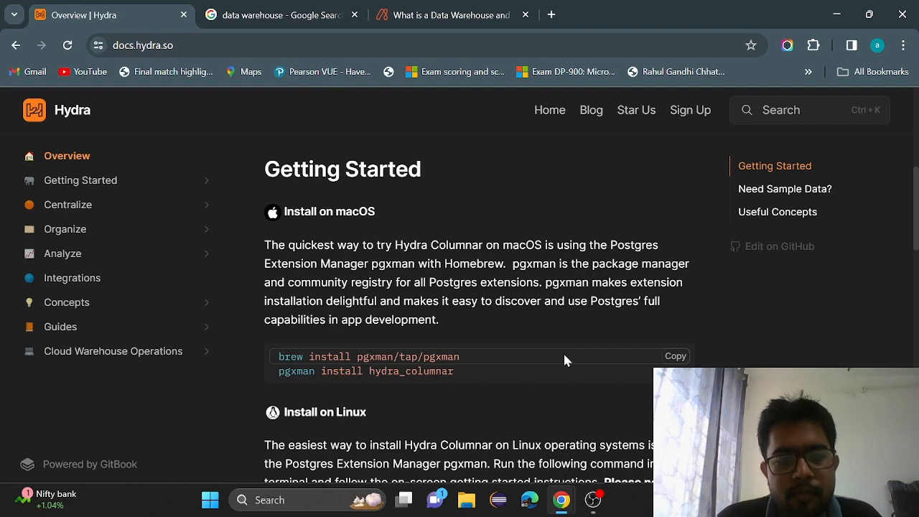
pyautogui.scroll(-1, 564, 360)
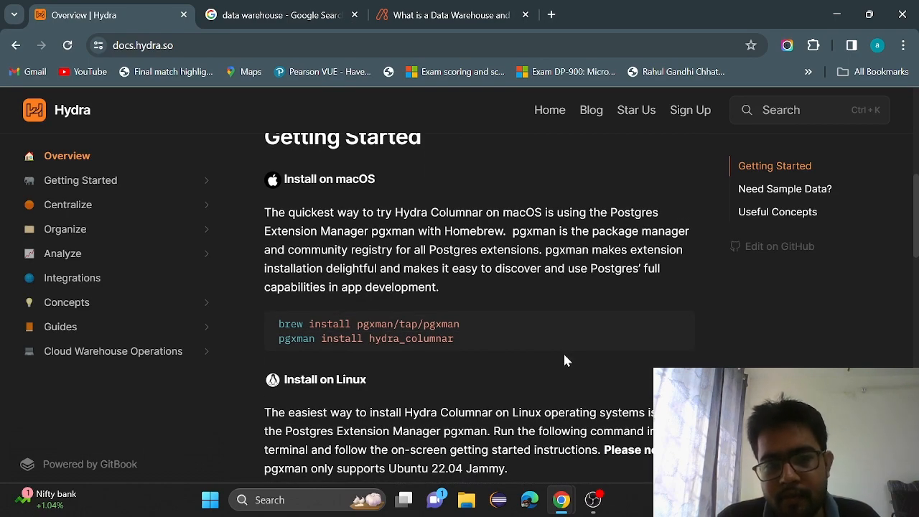
pyautogui.scroll(-4, 564, 359)
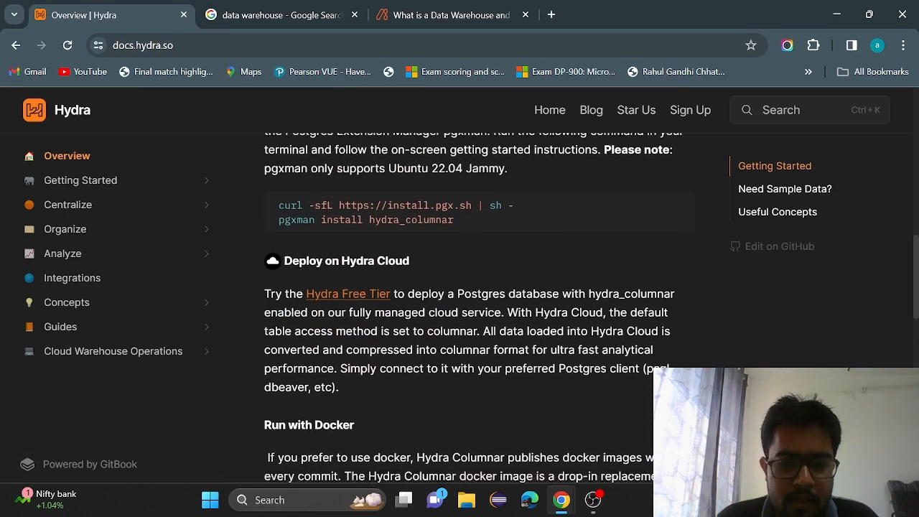
pyautogui.scroll(-8, 564, 358)
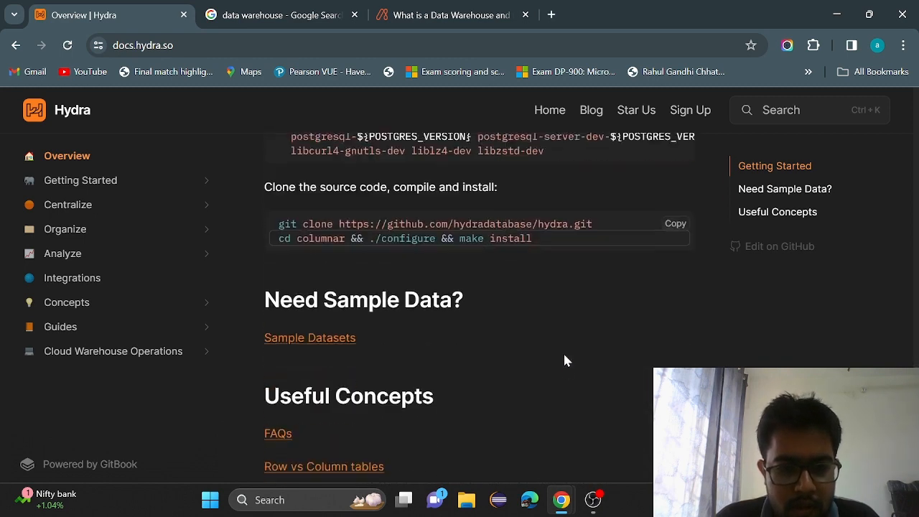
pyautogui.scroll(-2, 564, 360)
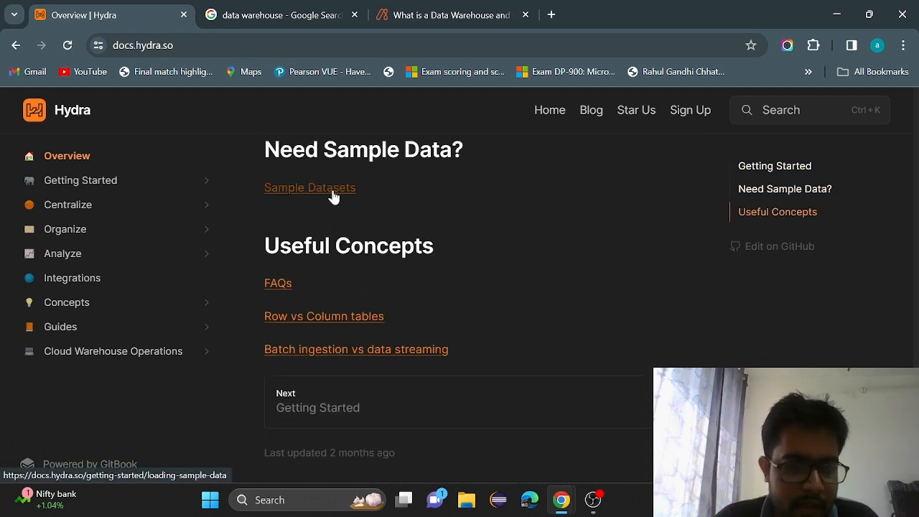
# - Open Sample Datasets under Getting Started and view the instructions for loading the GitHub Events Dataset
pyautogui.click(75, 185)
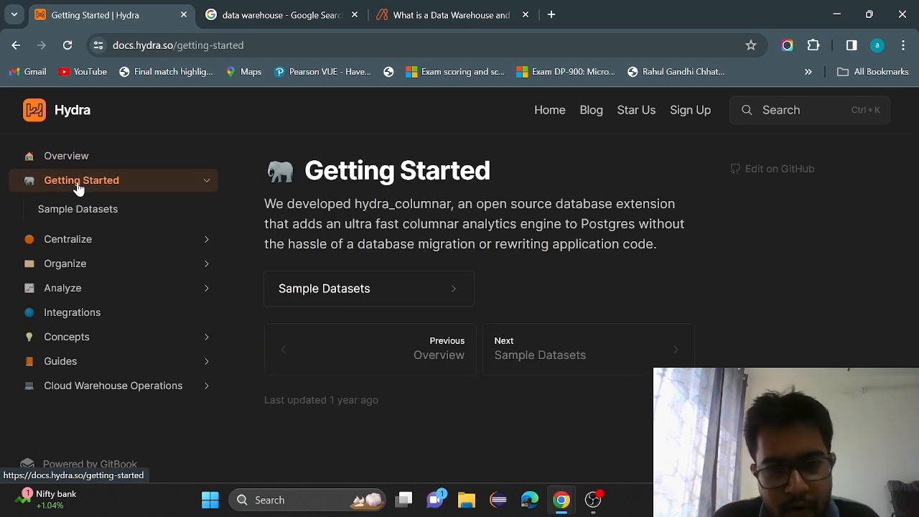
pyautogui.click(133, 222)
pyautogui.scroll(-3, 134, 222)
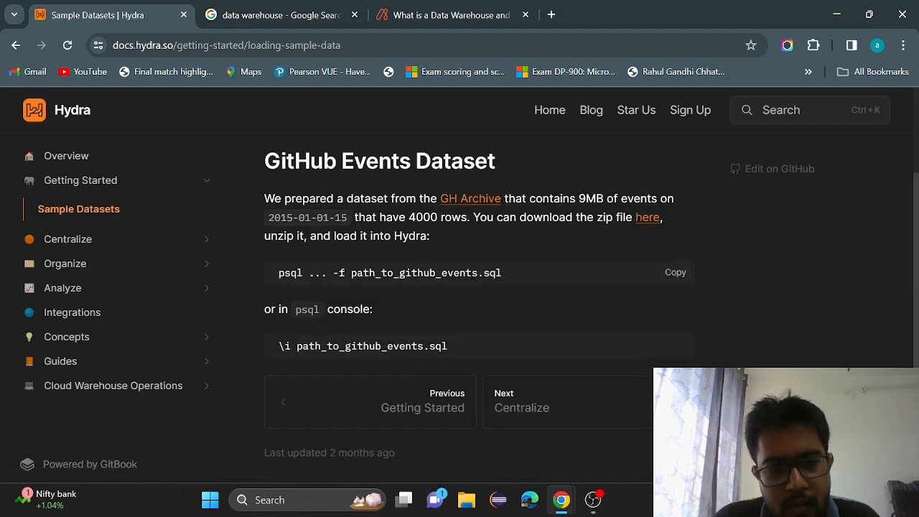
# - View the Centralize and Organize sections of the documentation and their subtopics
pyautogui.click(91, 240)
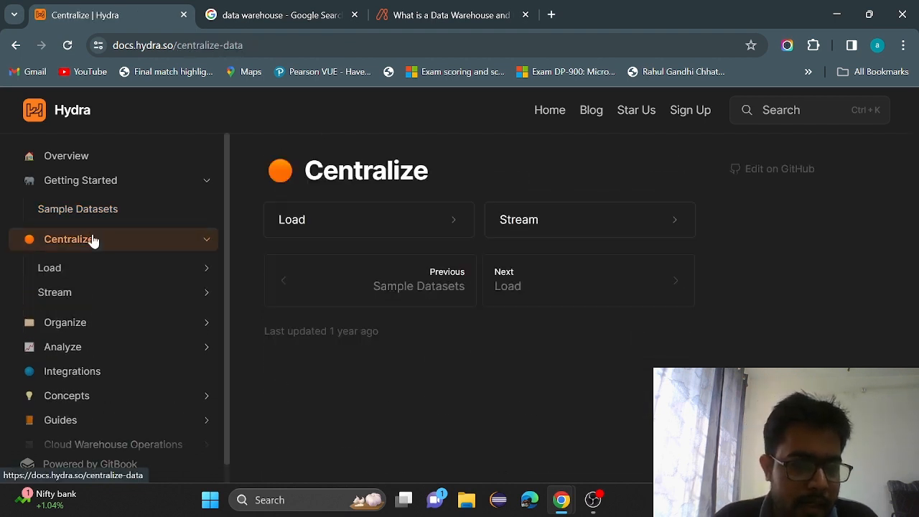
pyautogui.scroll(-1, 136, 305)
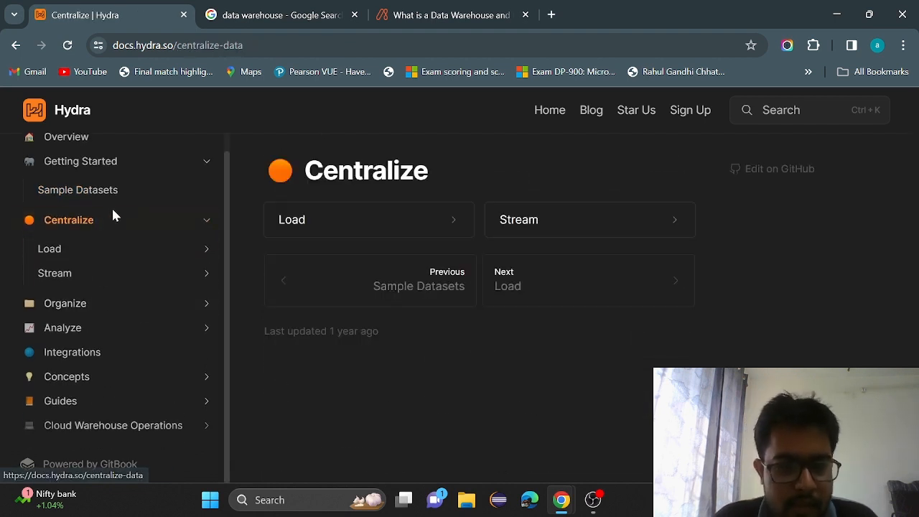
pyautogui.click(108, 316)
pyautogui.scroll(-2, 107, 320)
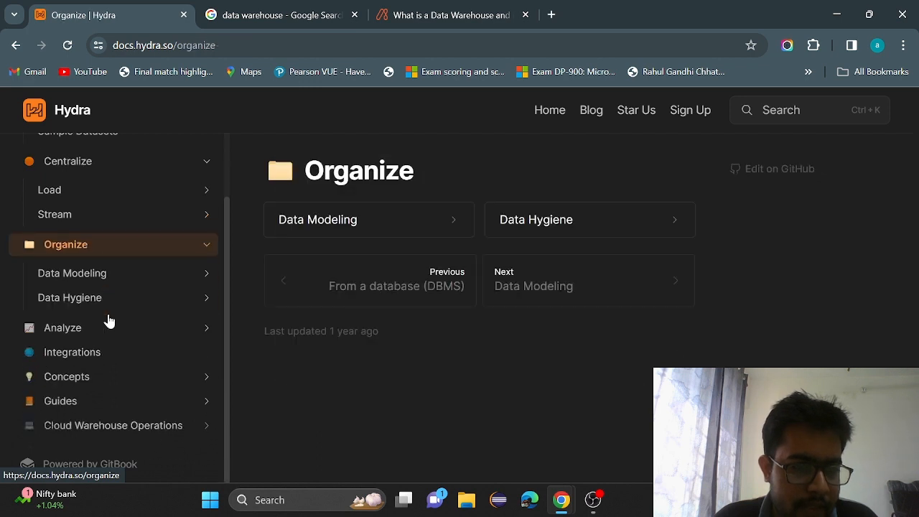
# - Browse the Analyze section's Postgres Native, With Metabase and With Jupyter Notebooks pages
pyautogui.click(82, 330)
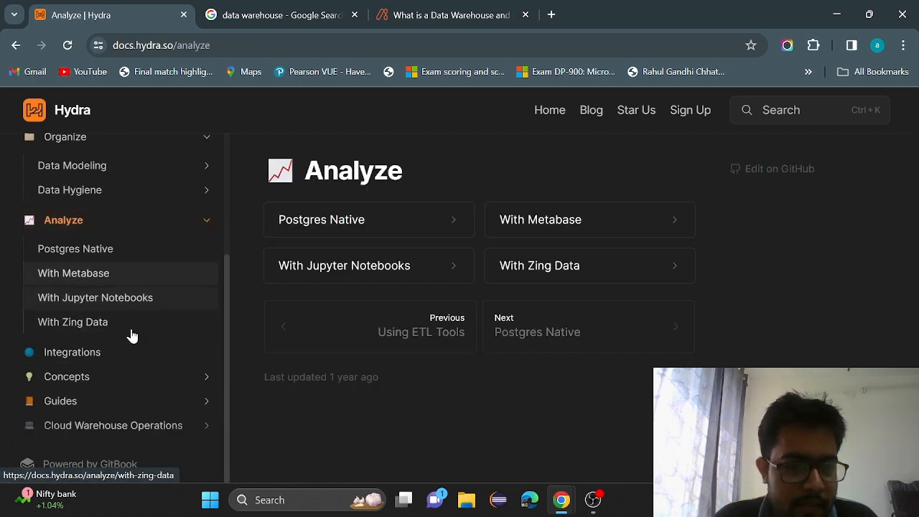
pyautogui.click(150, 260)
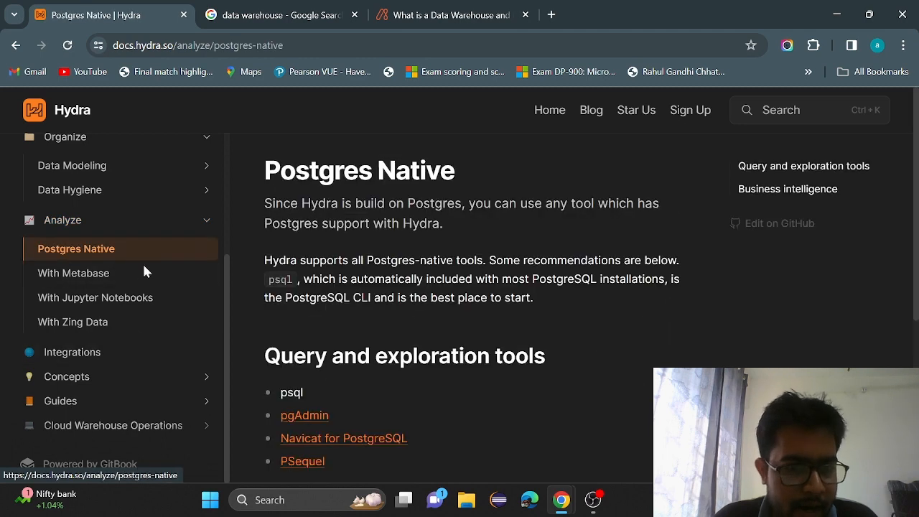
pyautogui.click(144, 273)
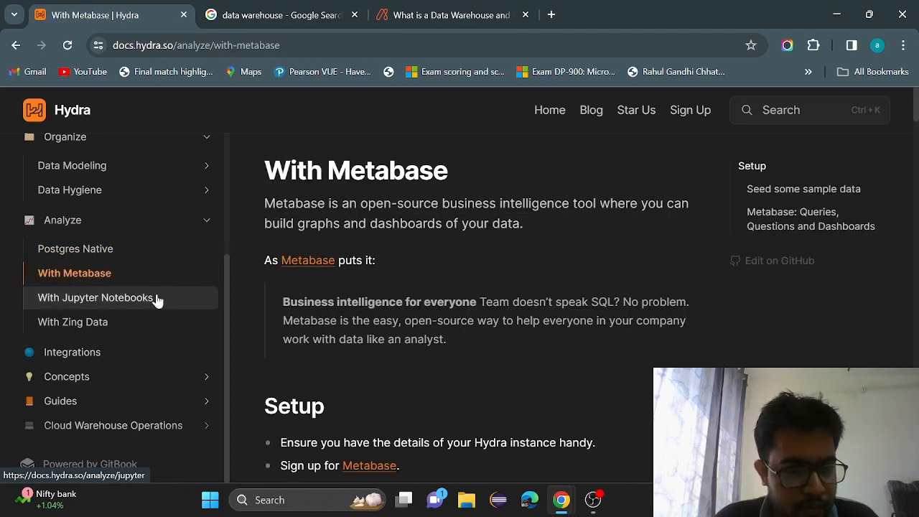
pyautogui.click(156, 297)
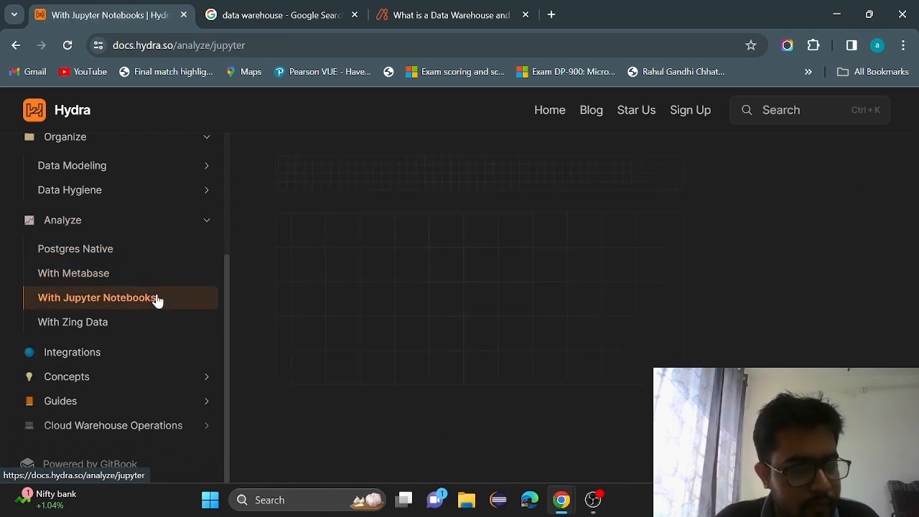
# - Visit the Integrations and Concepts sections and read the OLTP, OLAP, & HTAP page through to the HTAP description
pyautogui.click(143, 352)
pyautogui.click(119, 376)
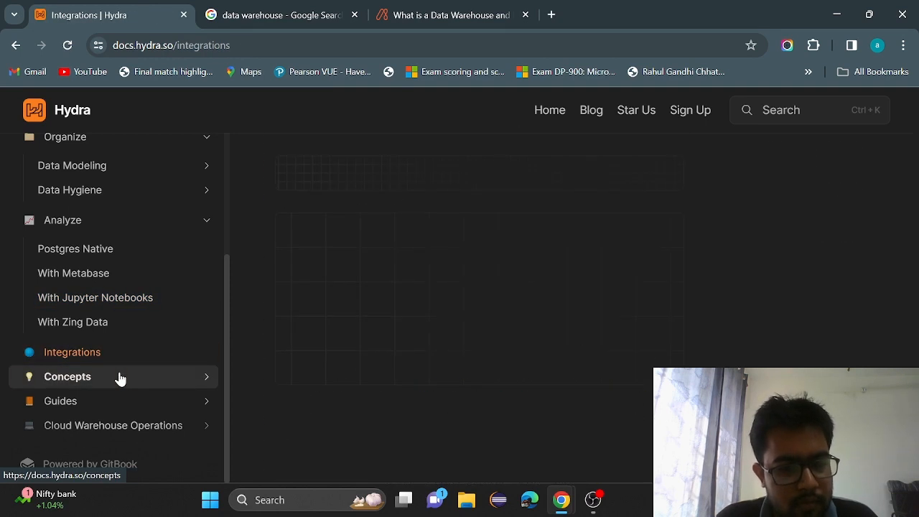
pyautogui.click(104, 260)
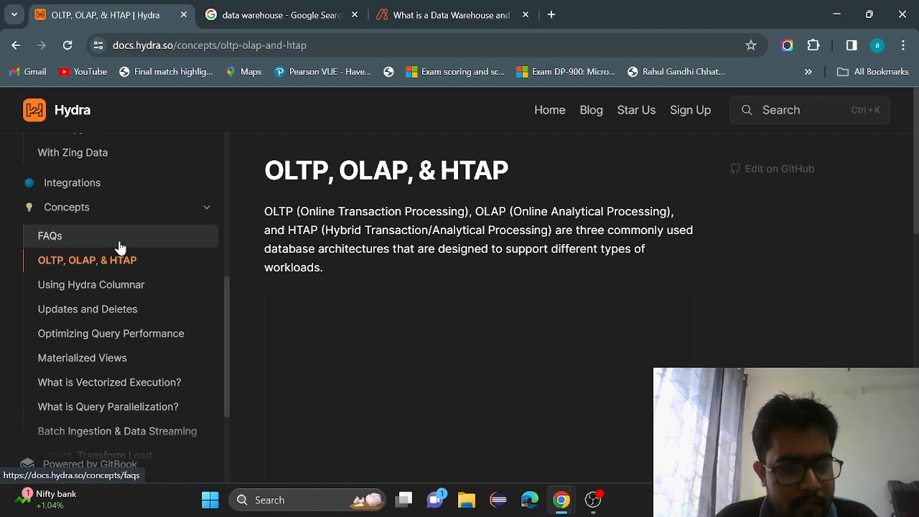
pyautogui.click(119, 244)
pyautogui.click(137, 269)
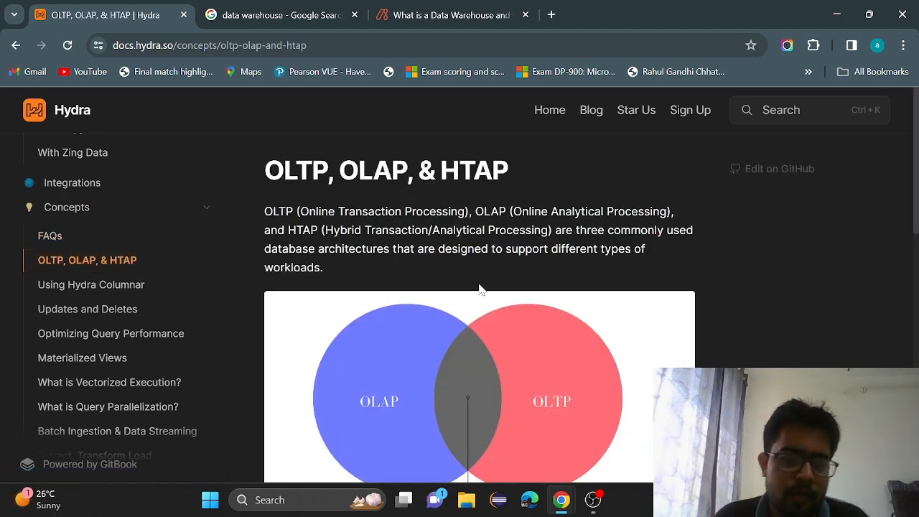
pyautogui.scroll(-10, 480, 290)
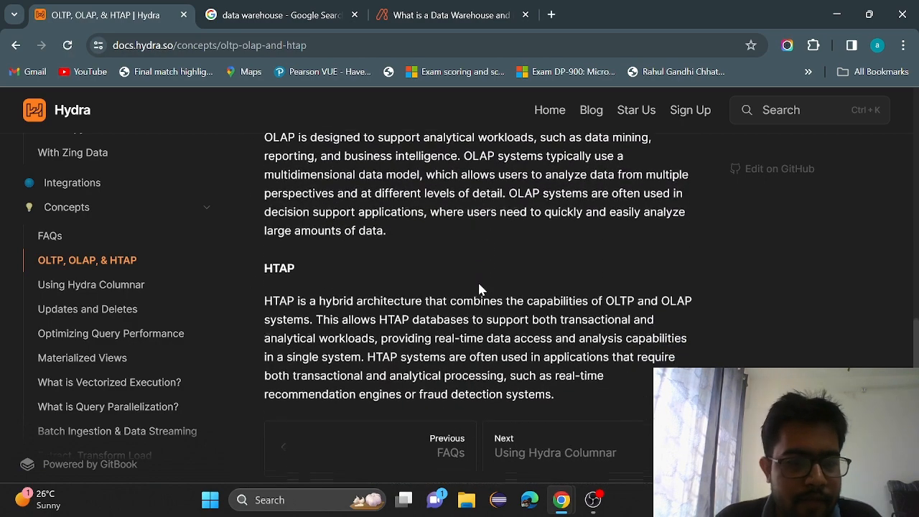
pyautogui.scroll(-1, 408, 273)
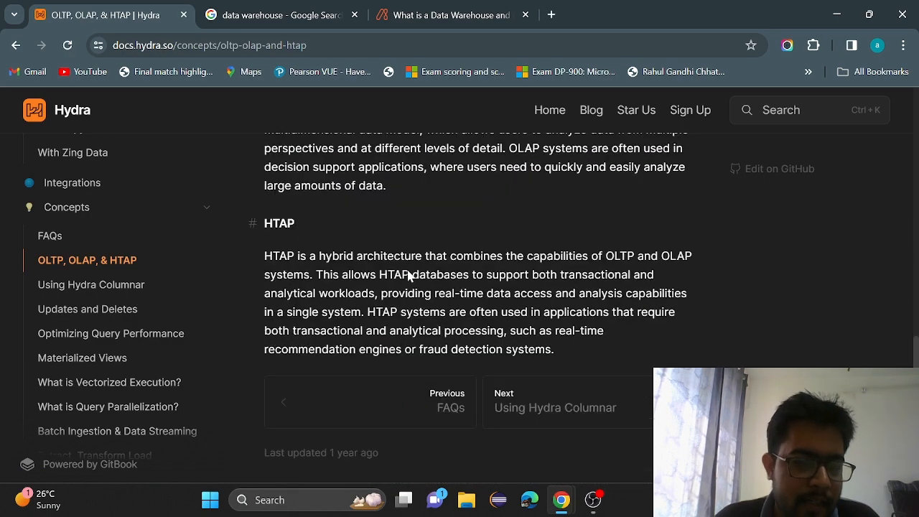
# - Open the Using Hydra Columnar page and read how to enable columnar and use a columnar table
pyautogui.click(118, 292)
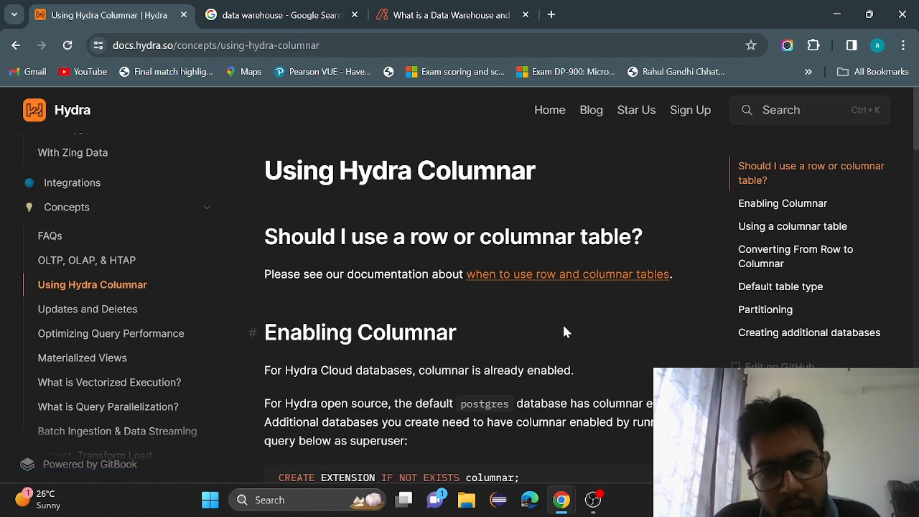
pyautogui.scroll(-3, 563, 331)
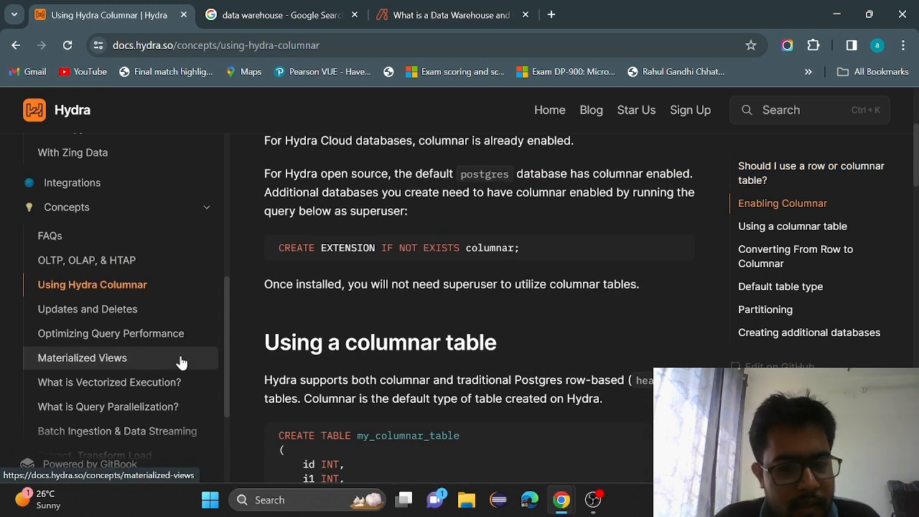
# - Read the Using a columnar table section through to the explicit heap and columnar table creation commands and their restrictions
pyautogui.scroll(-2, 395, 294)
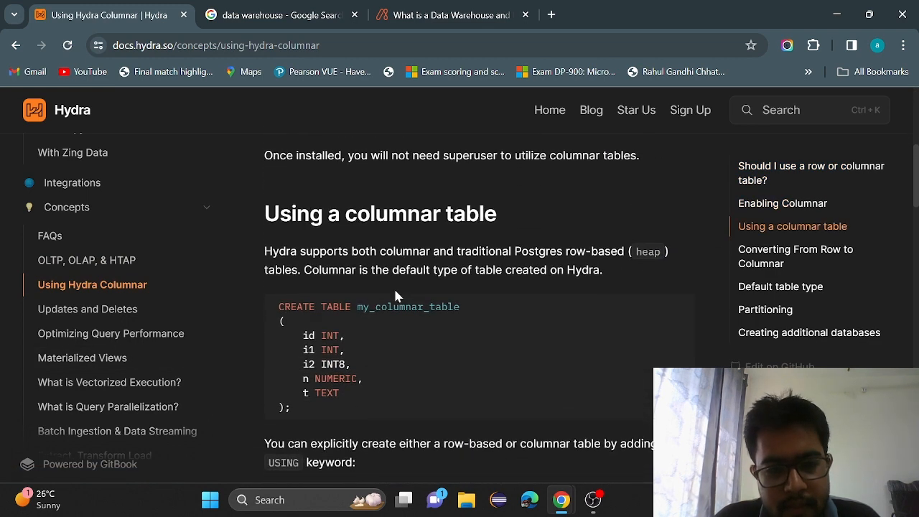
pyautogui.scroll(2, 393, 286)
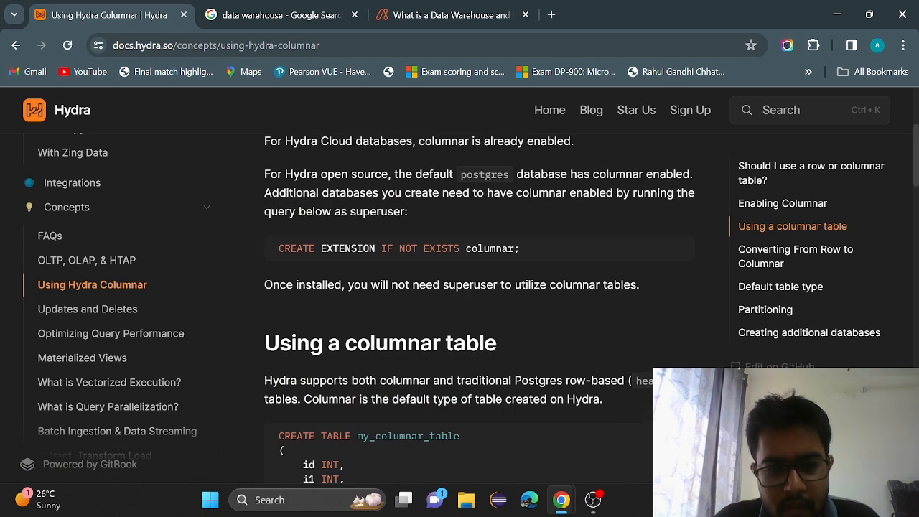
pyautogui.scroll(-1, 479, 310)
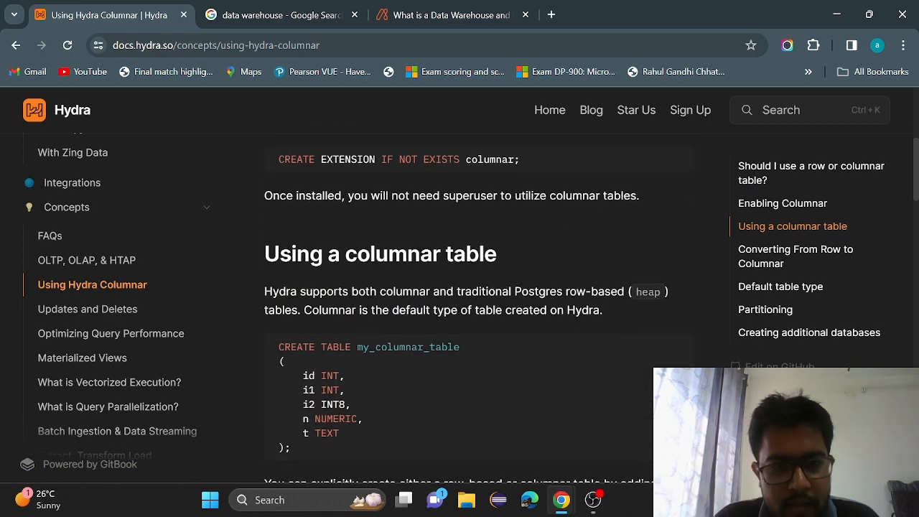
pyautogui.scroll(-3, 394, 286)
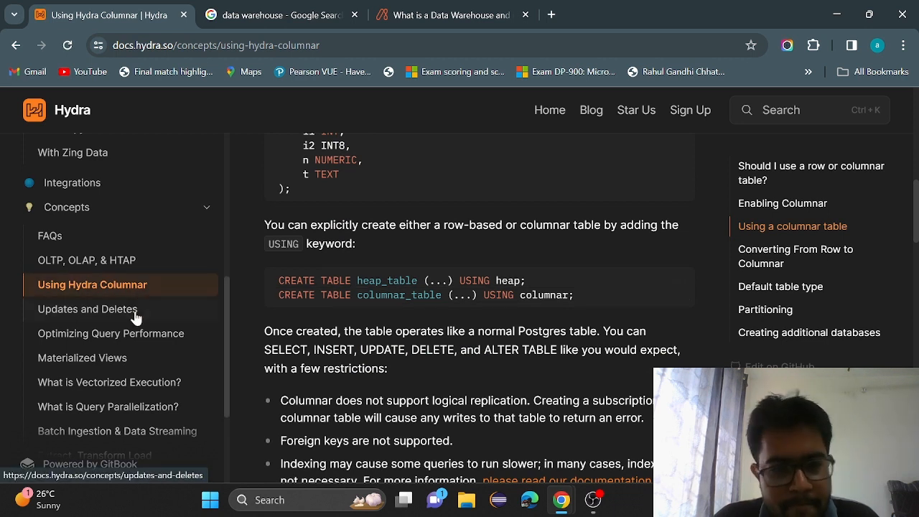
# - Open the Materialized Views page under Concepts and read its introduction
pyautogui.scroll(-2, 133, 315)
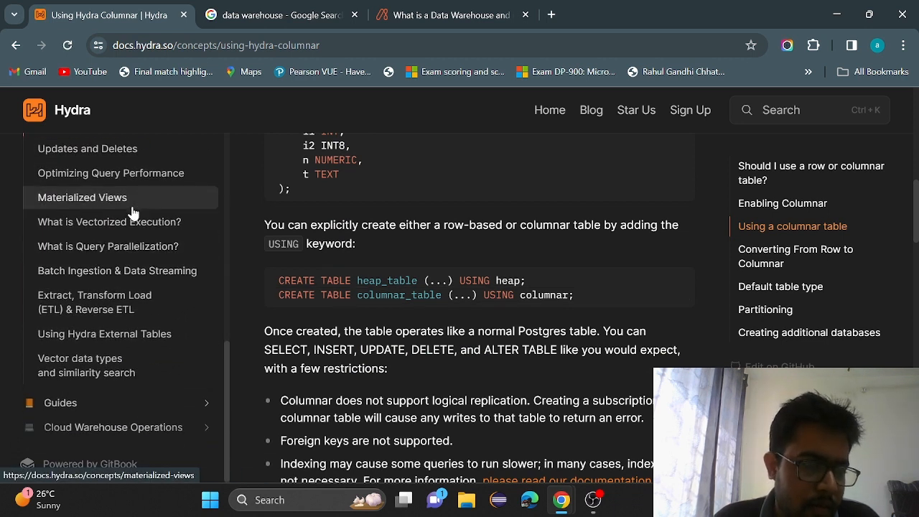
pyautogui.click(131, 207)
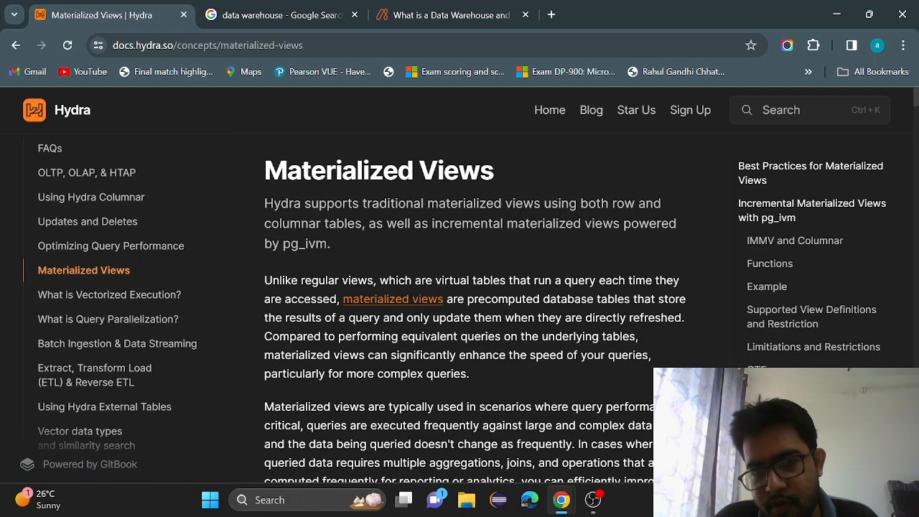
pyautogui.scroll(-4, 513, 323)
pyautogui.scroll(2, 514, 323)
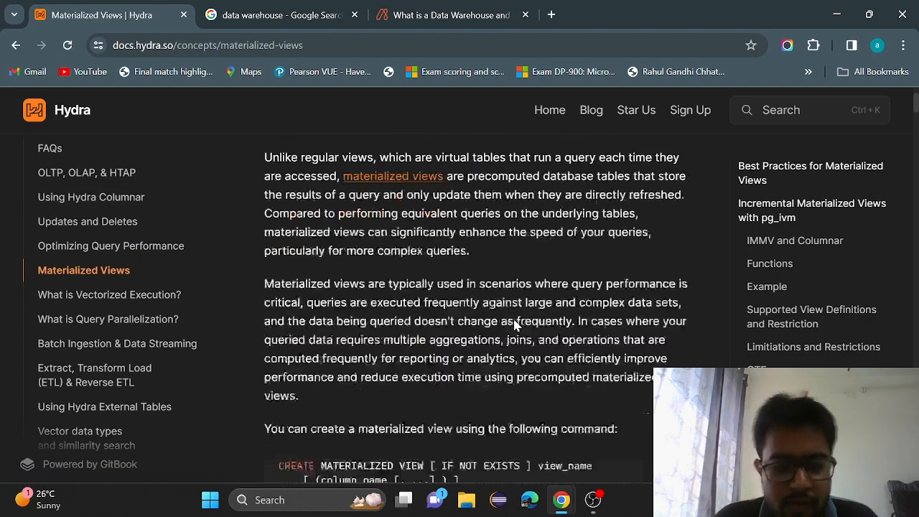
pyautogui.scroll(2, 513, 323)
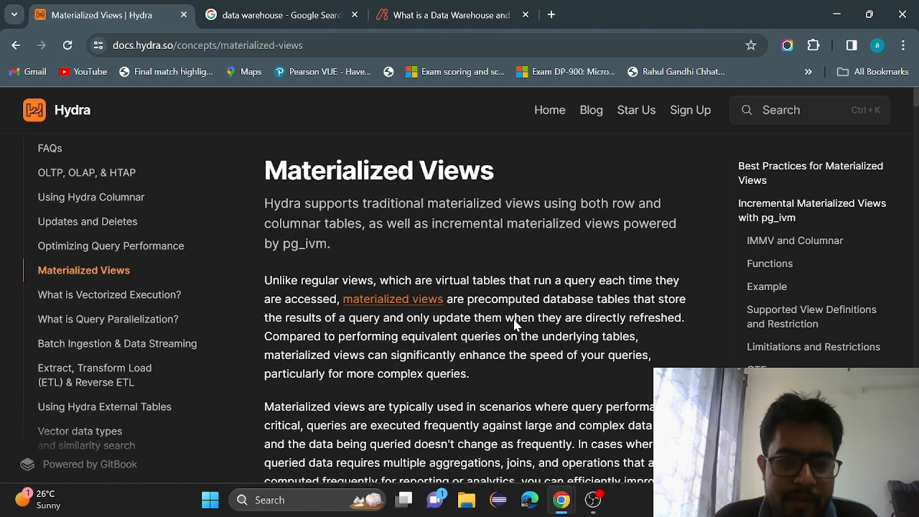
# - View the Optimizing Query Performance page and read the Updates and Deletes page through to Read Performance
pyautogui.click(118, 250)
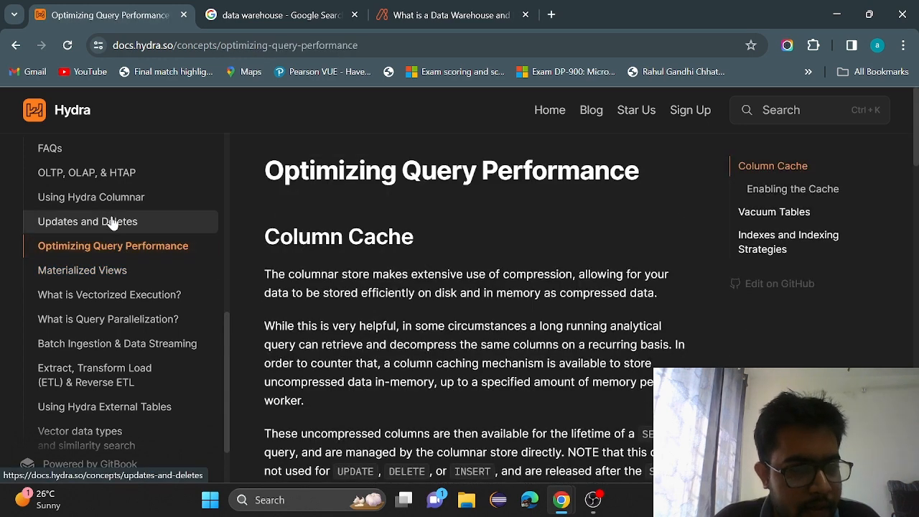
pyautogui.click(111, 223)
pyautogui.scroll(-1, 461, 306)
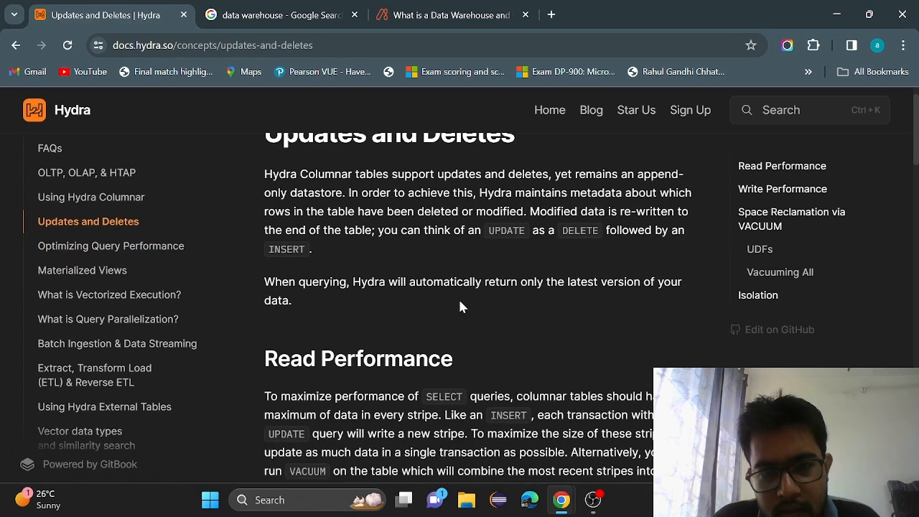
pyautogui.scroll(1, 462, 306)
pyautogui.scroll(-2, 461, 306)
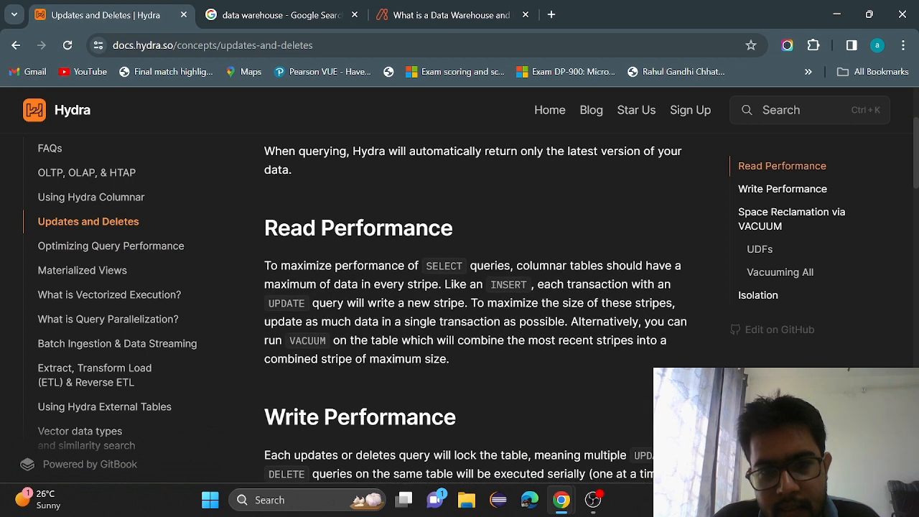
# - Open the Extract, Transform Load (ETL) & Reverse ETL page and read the explanations of both processes
pyautogui.click(172, 381)
pyautogui.scroll(-6, 491, 329)
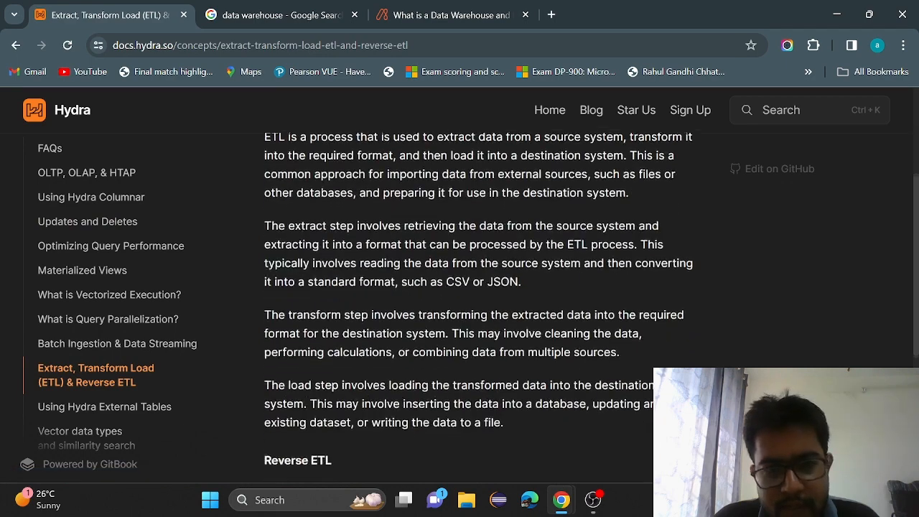
pyautogui.scroll(-1, 201, 391)
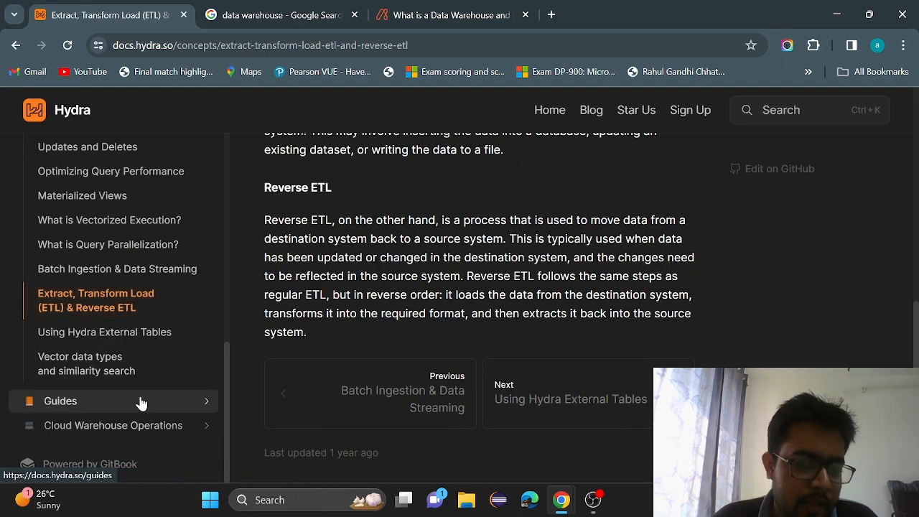
# - Open the Guides section and look over its guide list and the documentation's table of contents
pyautogui.click(141, 400)
pyautogui.scroll(-2, 139, 399)
pyautogui.scroll(8, 104, 256)
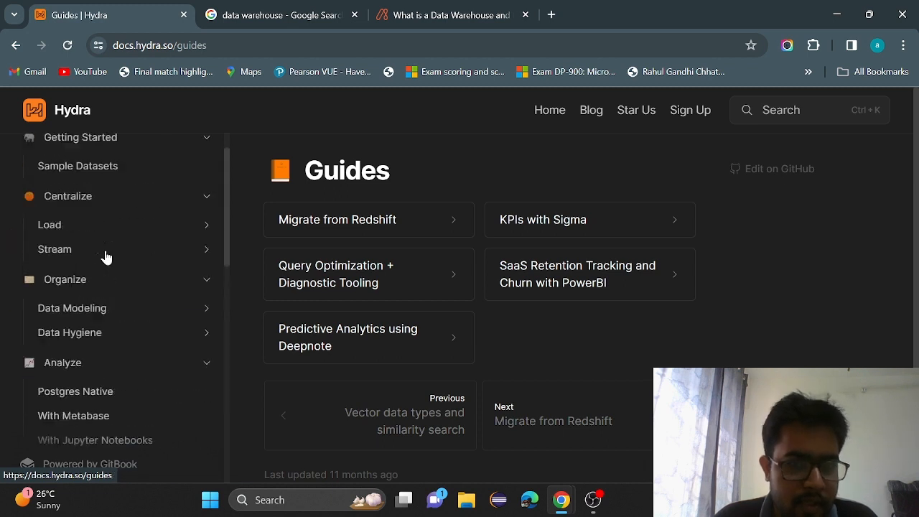
pyautogui.scroll(1, 106, 257)
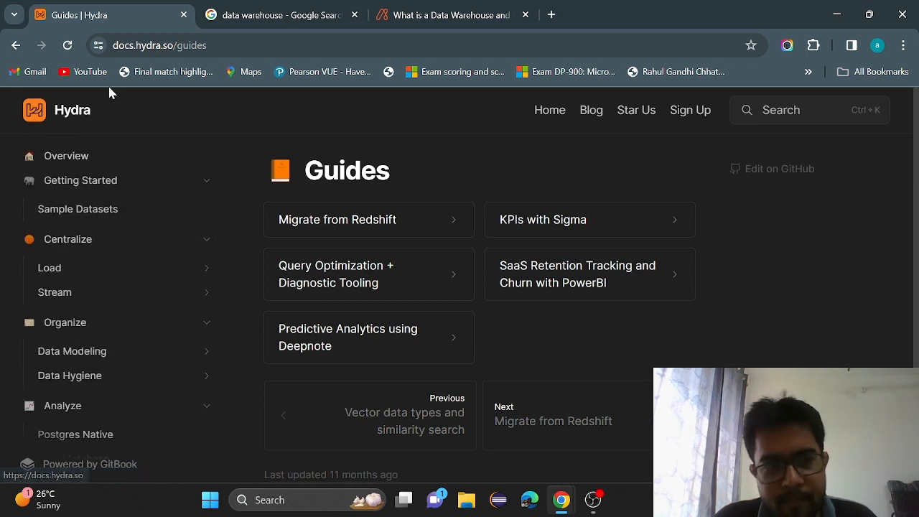
# - Return to the Hydra home page and view its Postgres With Scalable Analytics introduction
pyautogui.click(548, 128)
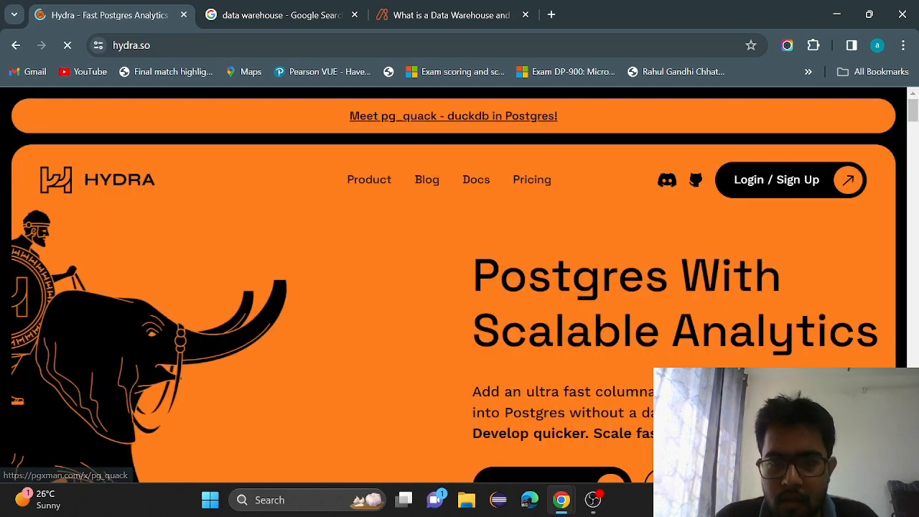
pyautogui.scroll(-3, 420, 297)
pyautogui.scroll(3, 421, 297)
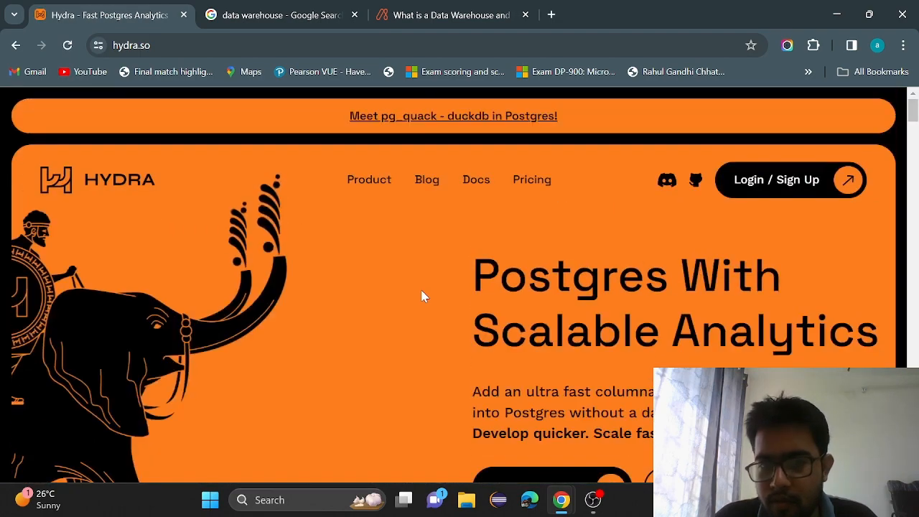
pyautogui.scroll(-5, 422, 295)
pyautogui.scroll(3, 422, 296)
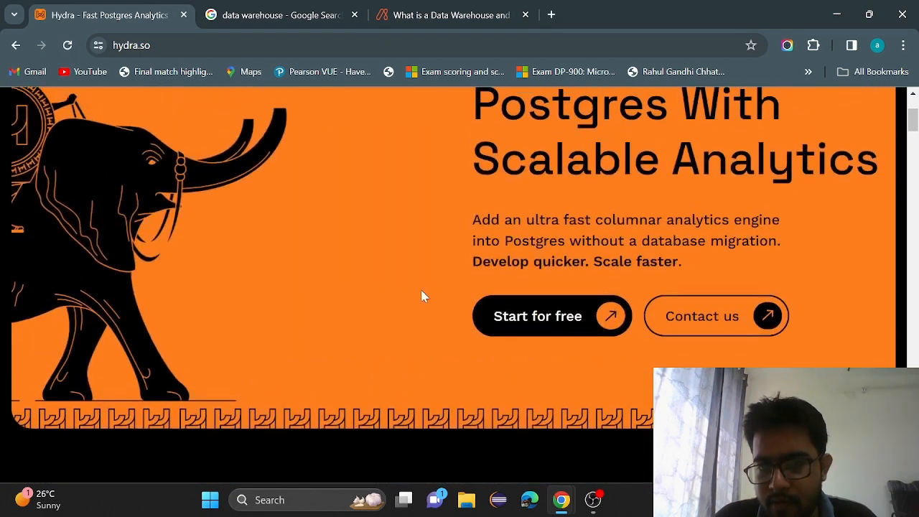
# - Go to Login / Sign Up from the home page and view the Data Warehouses dashboard
pyautogui.scroll(3, 422, 296)
pyautogui.click(815, 179)
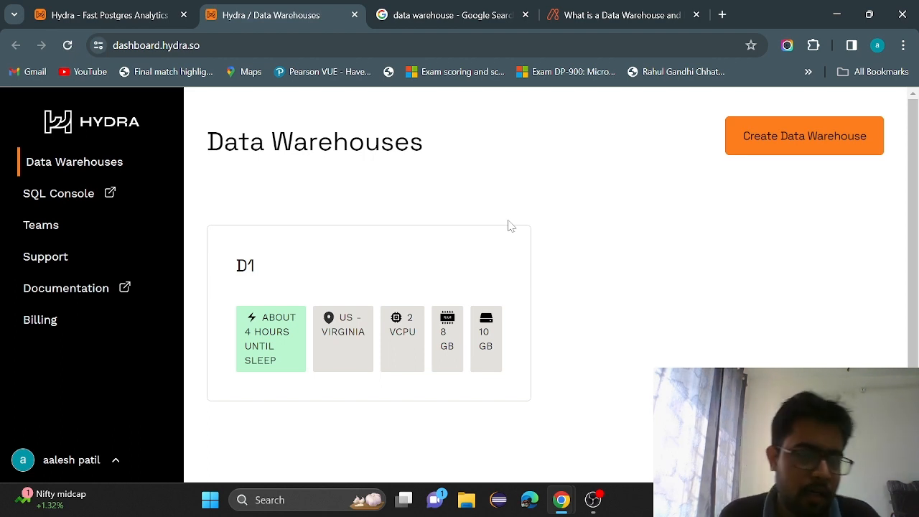
pyautogui.scroll(-2, 509, 226)
pyautogui.scroll(2, 616, 226)
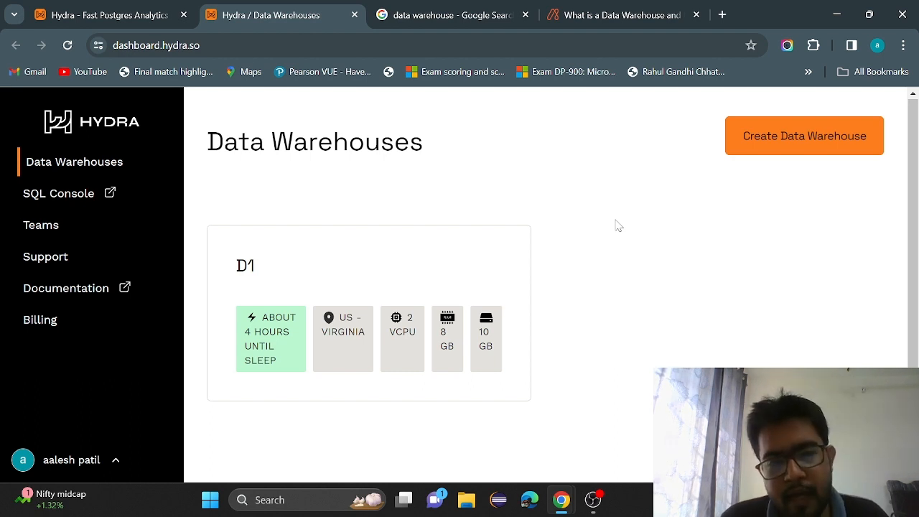
# - Revisit the Hydra home page, return to the Data Warehouses dashboard and examine the D1 warehouse's summary
pyautogui.click(72, 13)
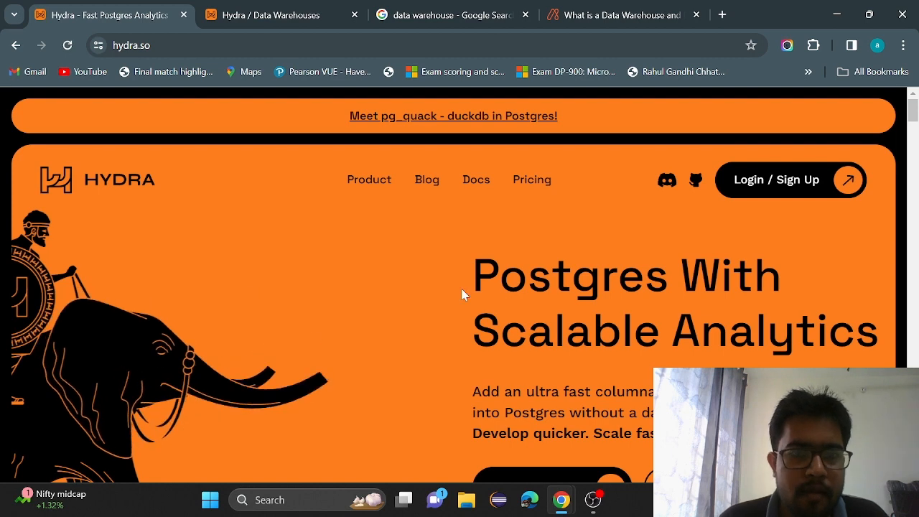
pyautogui.click(271, 9)
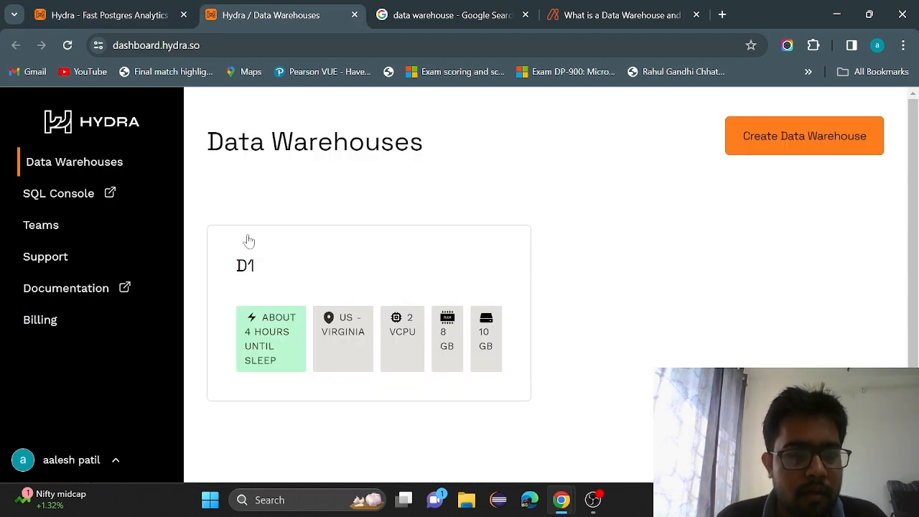
pyautogui.click(158, 6)
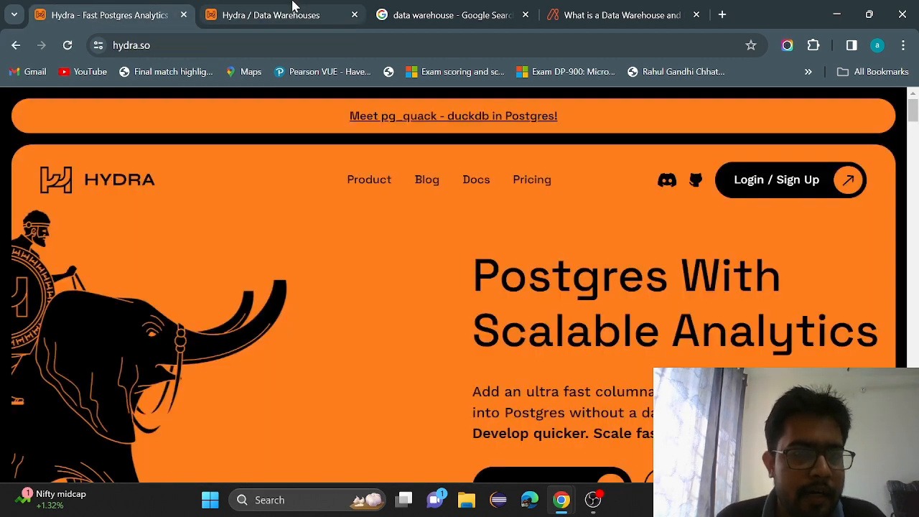
pyautogui.click(291, 13)
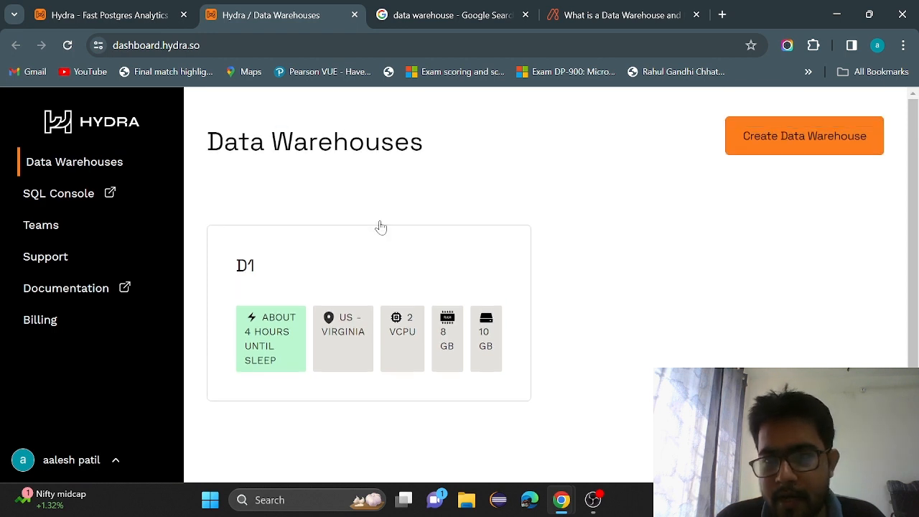
pyautogui.scroll(-1, 380, 227)
pyautogui.scroll(1, 378, 225)
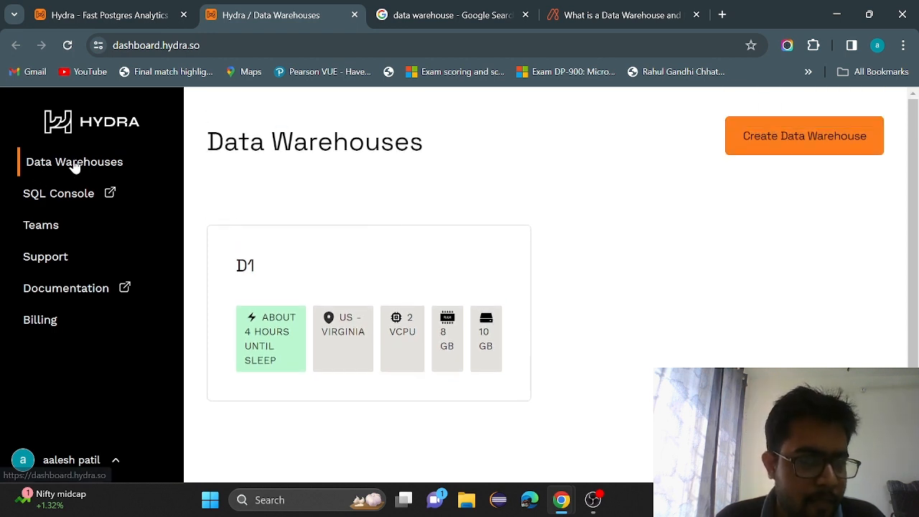
pyautogui.scroll(-1, 568, 271)
pyautogui.scroll(1, 571, 272)
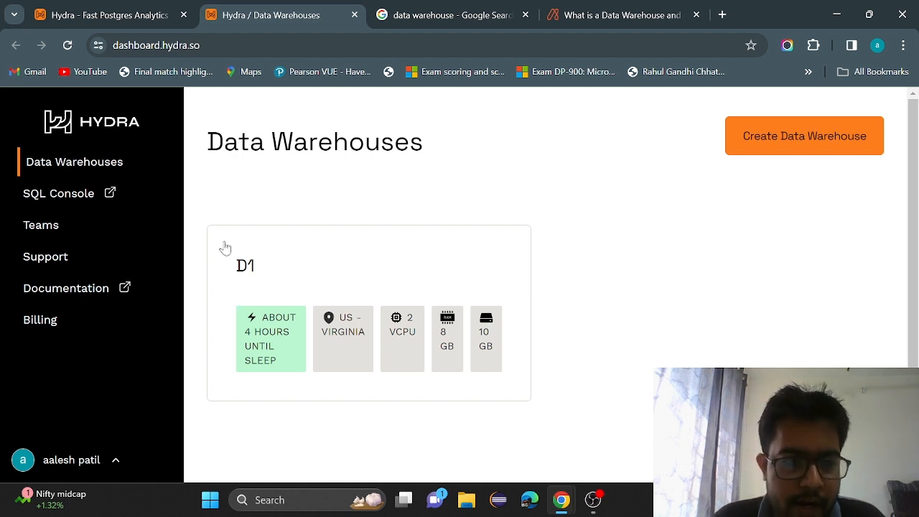
pyautogui.scroll(-1, 323, 248)
pyautogui.scroll(1, 349, 252)
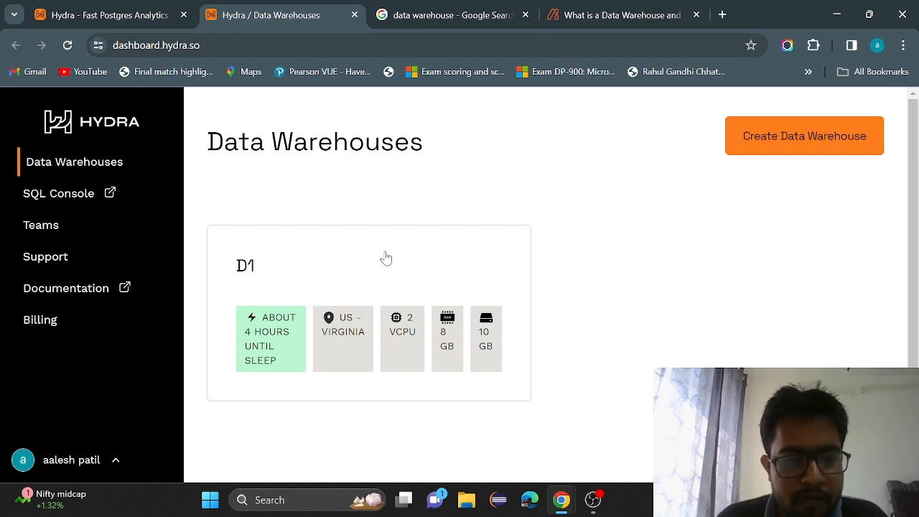
# - Open the D1 data warehouse and review its SQL Console, connection statistics, Connect and Usage statistics sections
pyautogui.scroll(-1, 385, 257)
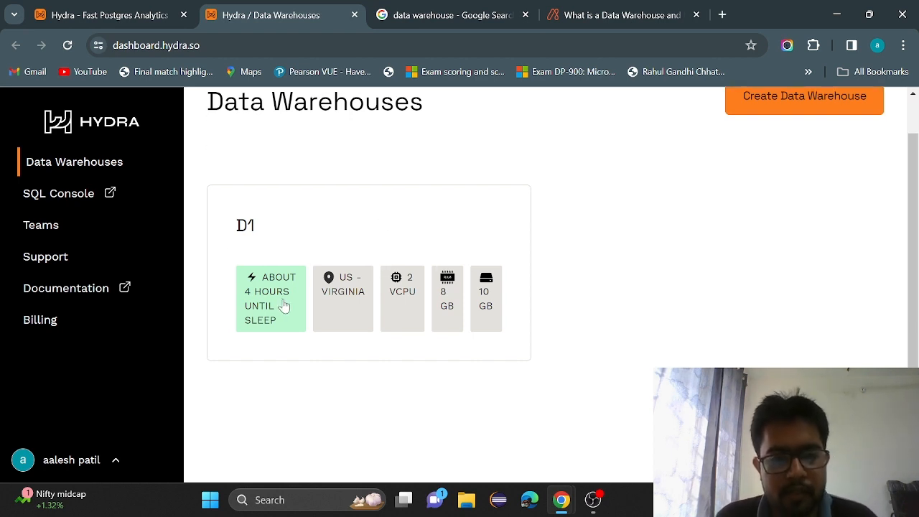
pyautogui.click(284, 306)
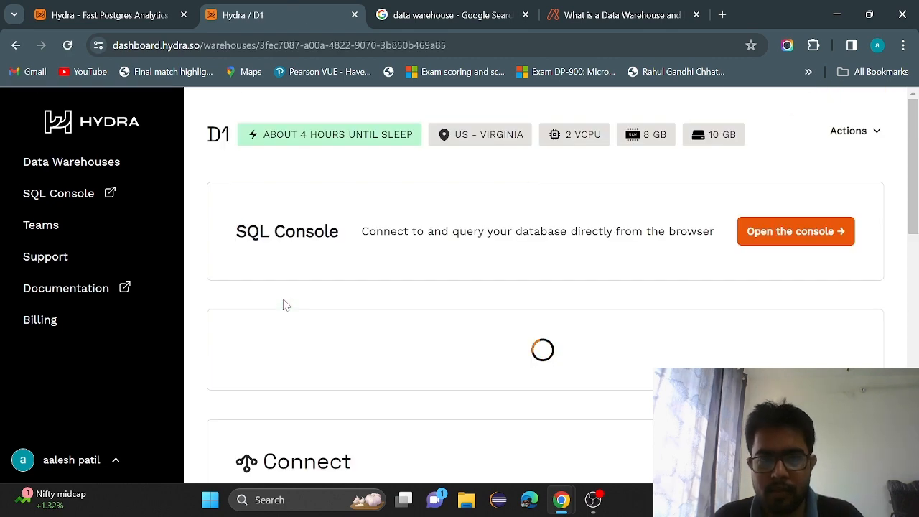
pyautogui.scroll(-2, 580, 294)
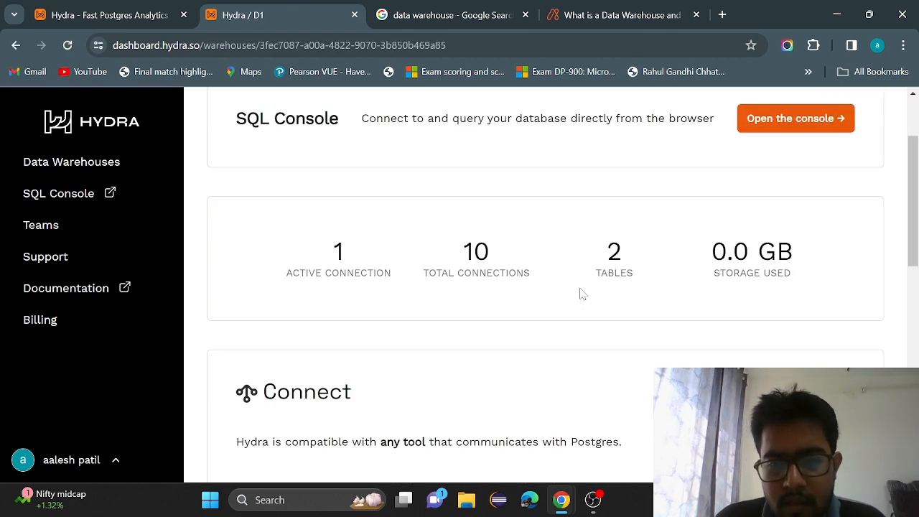
pyautogui.scroll(-5, 580, 294)
pyautogui.scroll(2, 615, 168)
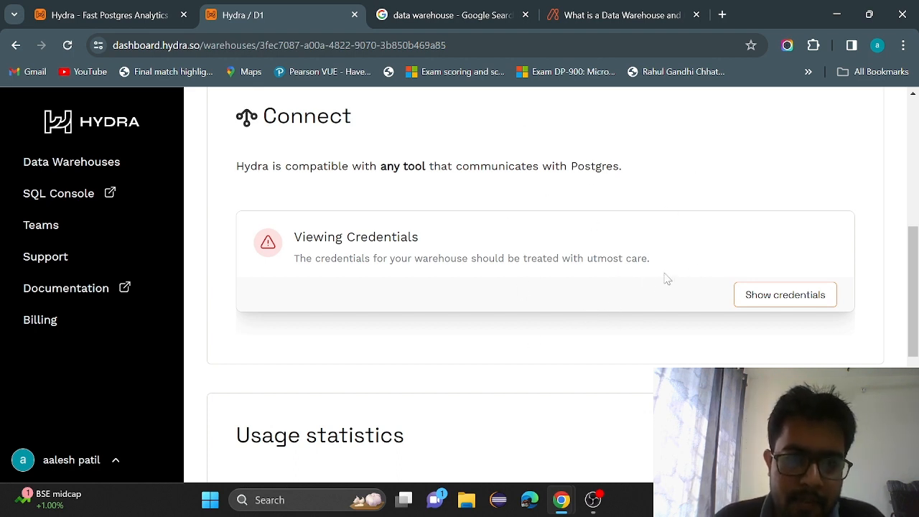
pyautogui.scroll(5, 578, 302)
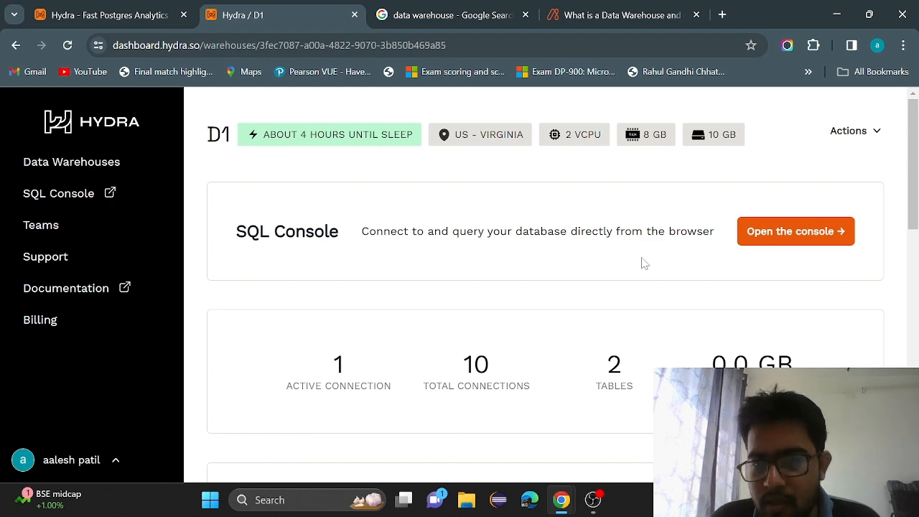
pyautogui.scroll(-5, 642, 263)
pyautogui.scroll(5, 643, 262)
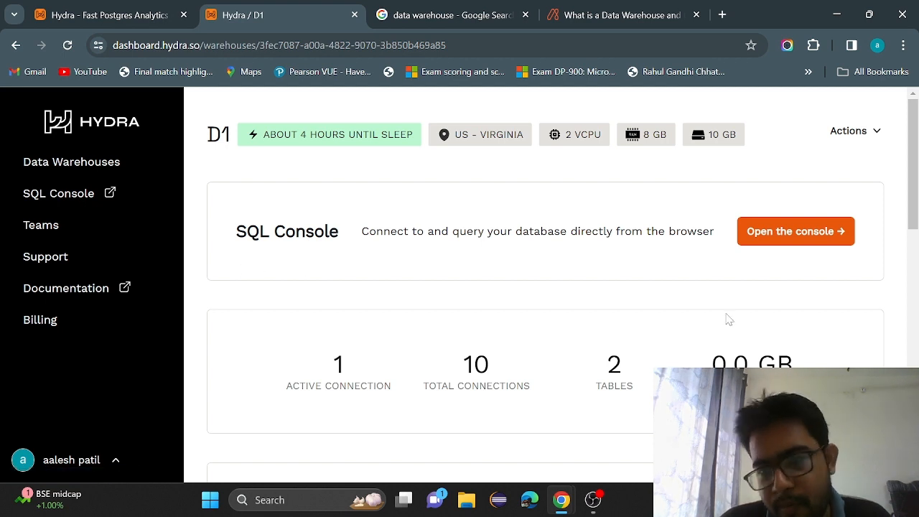
# - Open the SQL console for D1 and expand the public.google_play_service table in the schema
pyautogui.click(833, 228)
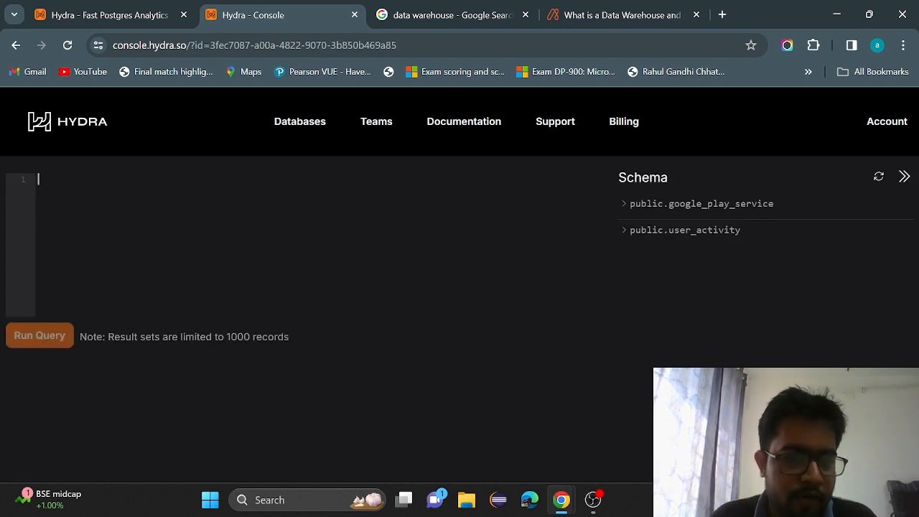
pyautogui.click(628, 207)
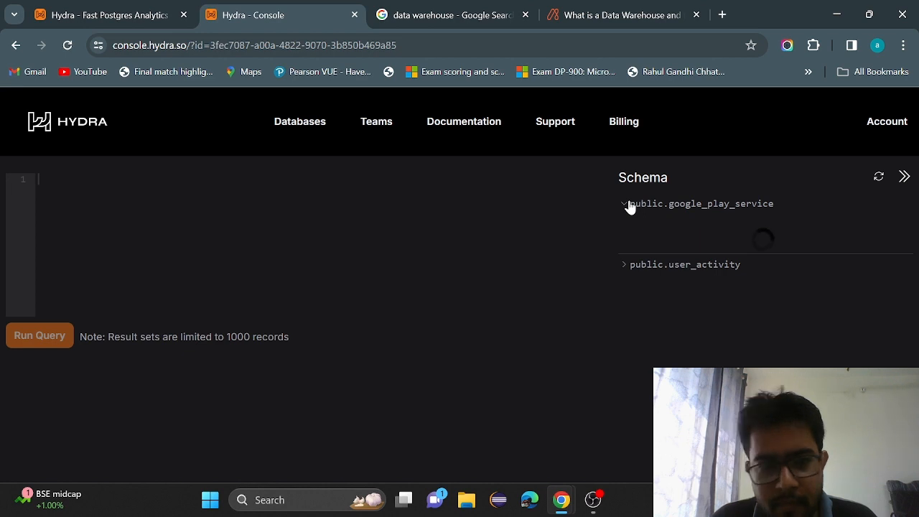
# - Toggle the public.google_play_service and public.user_activity tables in the schema to view the google_play_service columns and data types
pyautogui.click(629, 205)
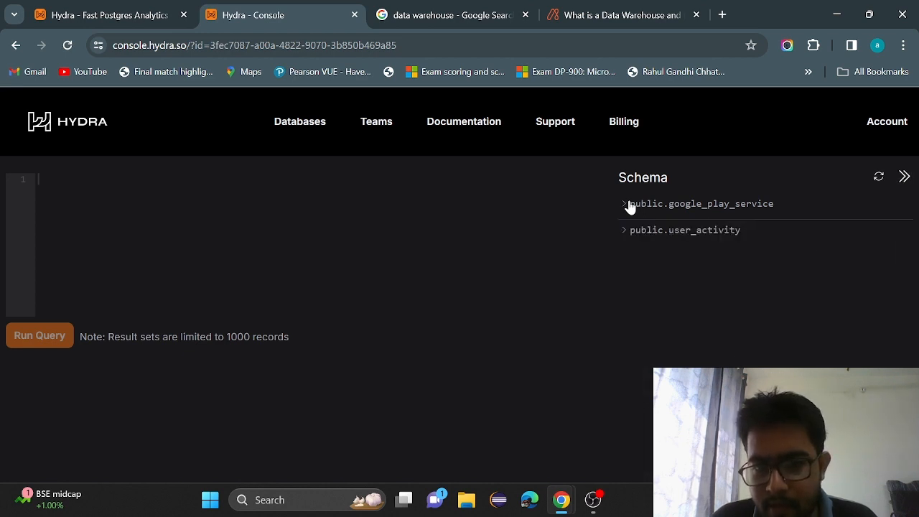
pyautogui.click(625, 233)
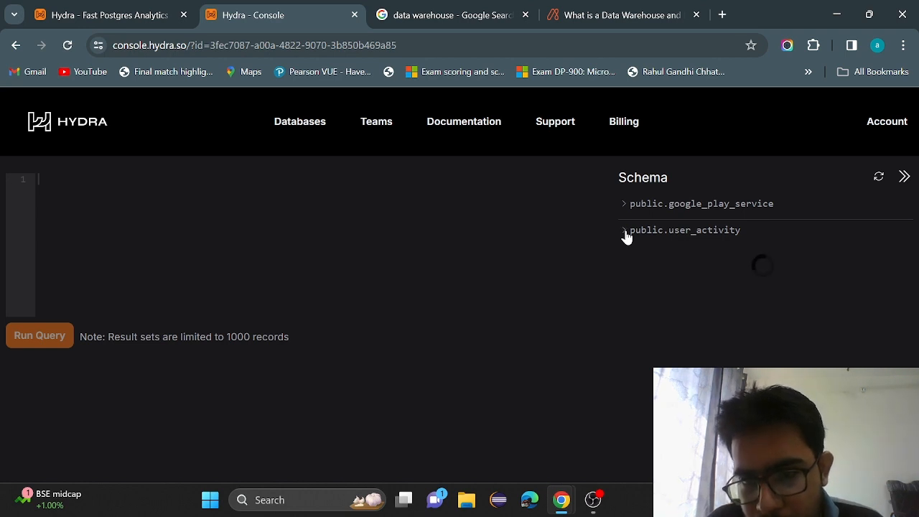
pyautogui.click(623, 206)
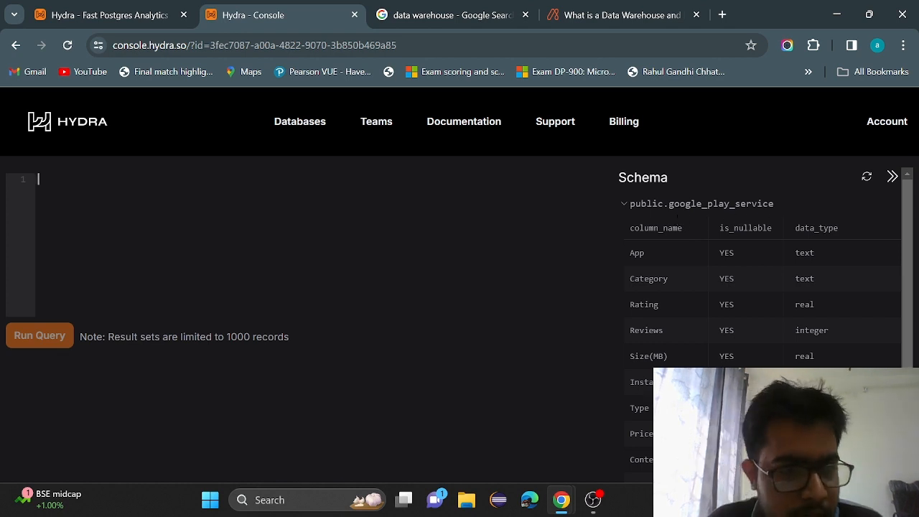
# - Write the query "select * from public.google_play_service" in the SQL editor, copying the table name from the schema
pyautogui.write('sele')
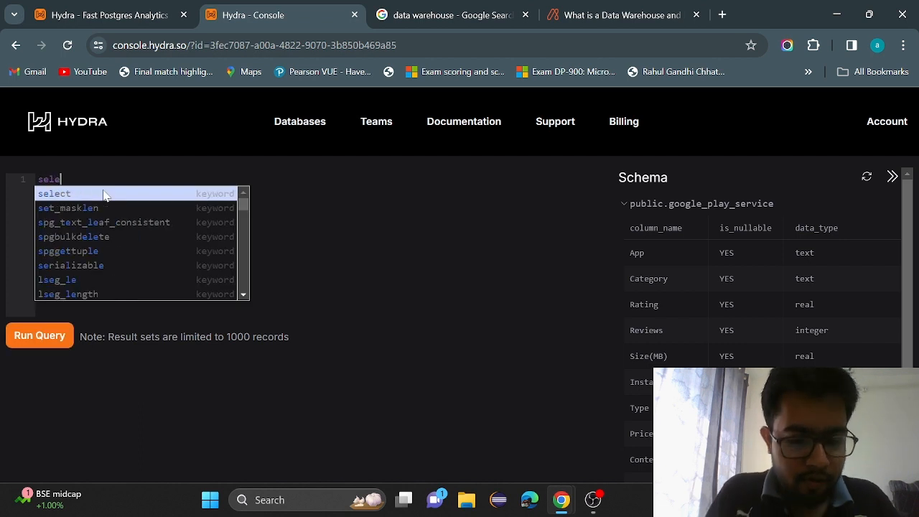
pyautogui.write('ct *')
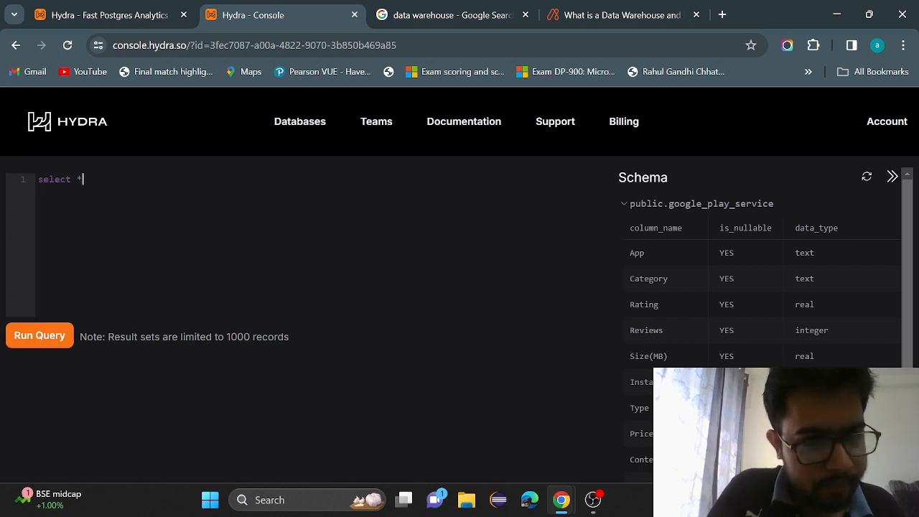
pyautogui.write(' from')
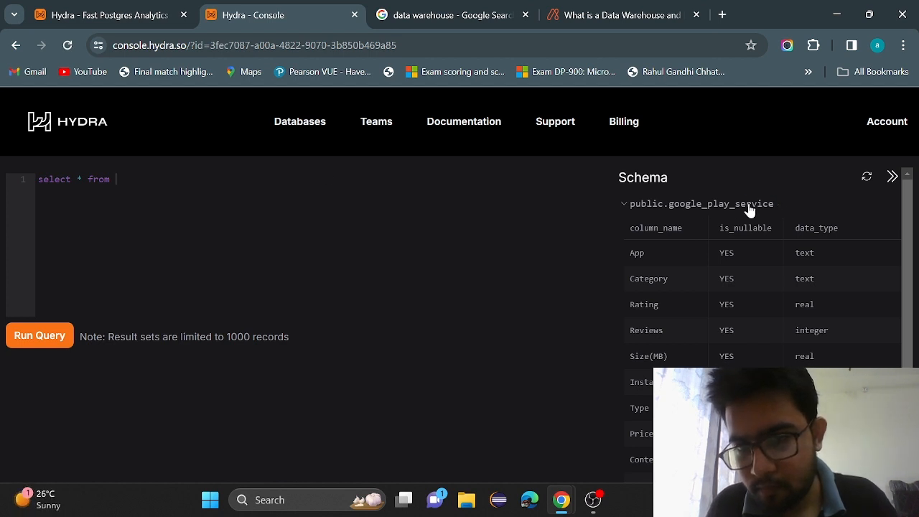
pyautogui.moveTo(774, 205); pyautogui.dragTo(628, 210)
pyautogui.hotkey('ctrl', 'c')
pyautogui.click(628, 211)
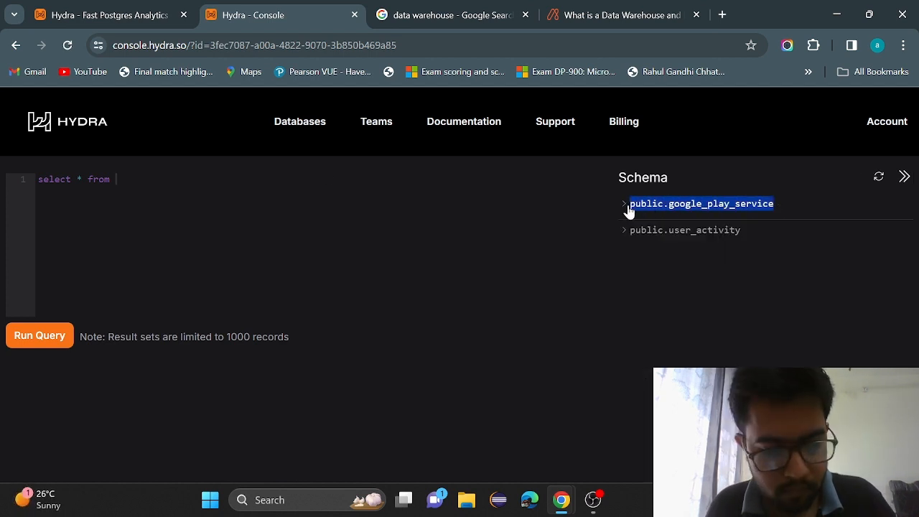
pyautogui.click(116, 179)
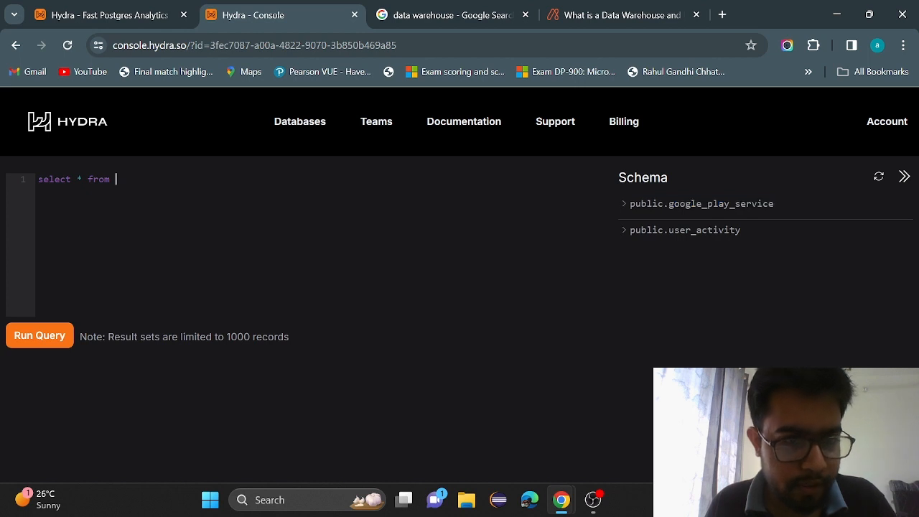
pyautogui.hotkey('ctrl', 'v')
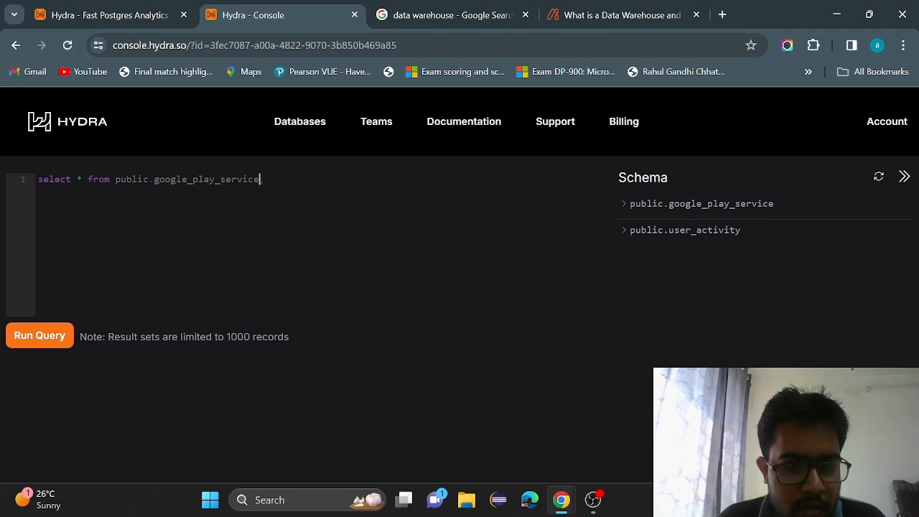
# - Add "limit 10" on a second line of the query and run it
pyautogui.press('Return')
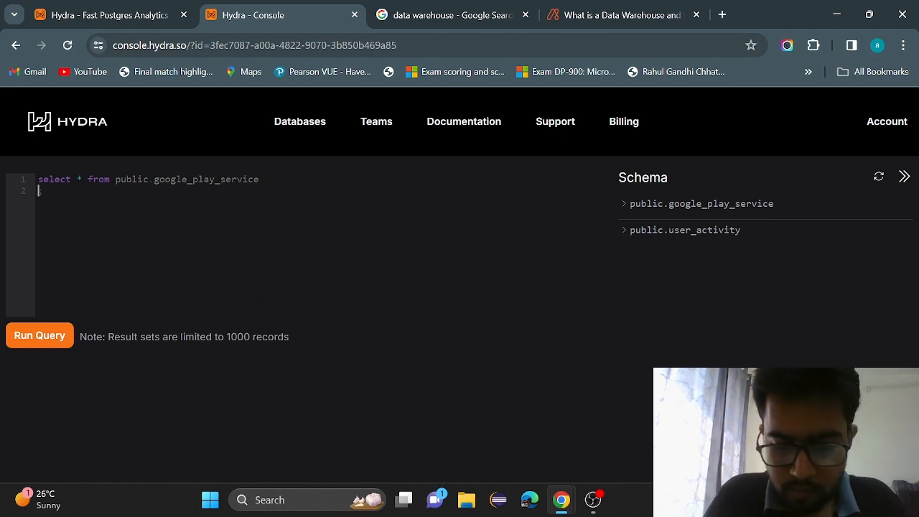
pyautogui.write('limit ')
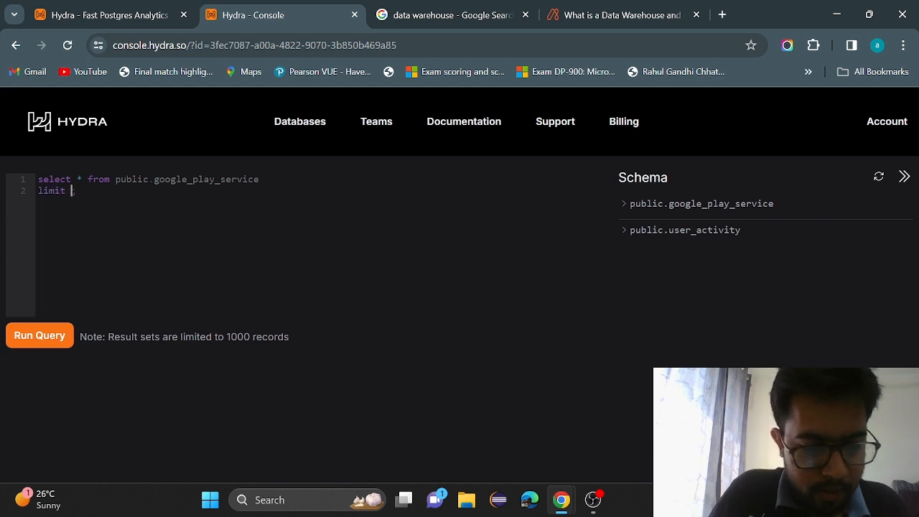
pyautogui.write('10')
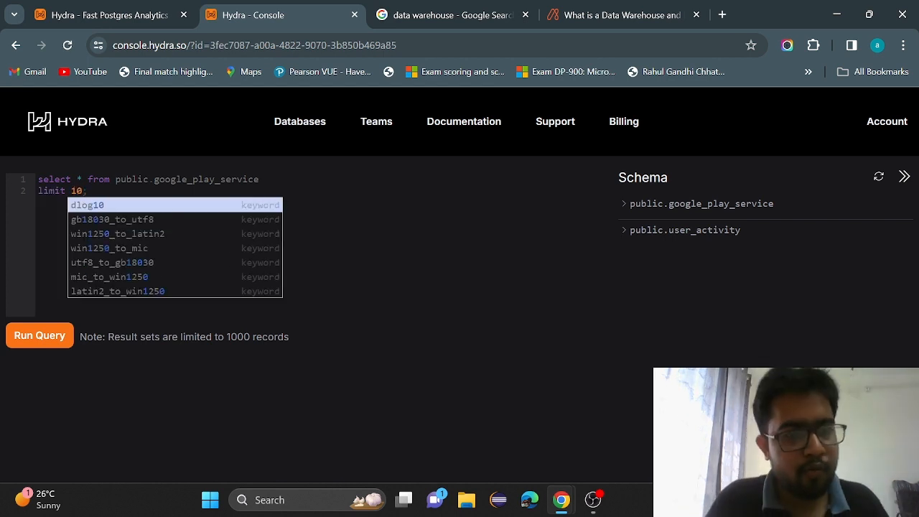
pyautogui.press('Escape')
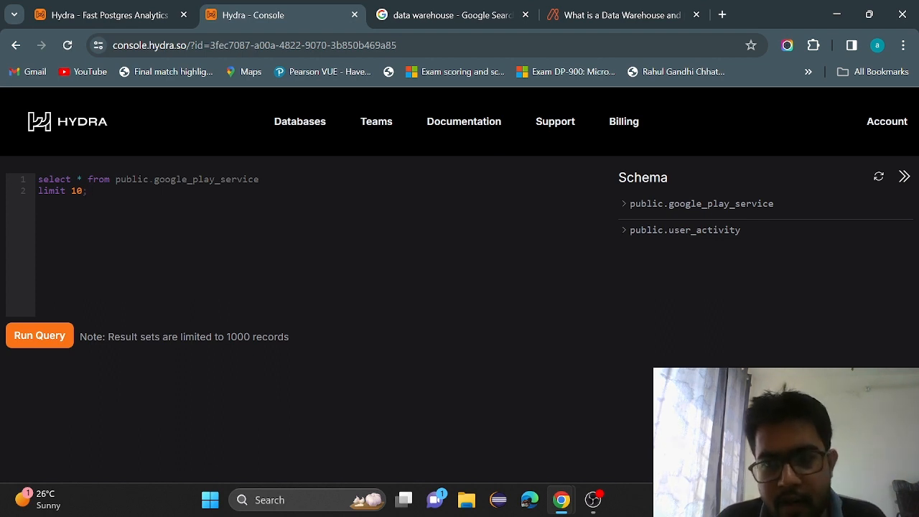
pyautogui.click(48, 341)
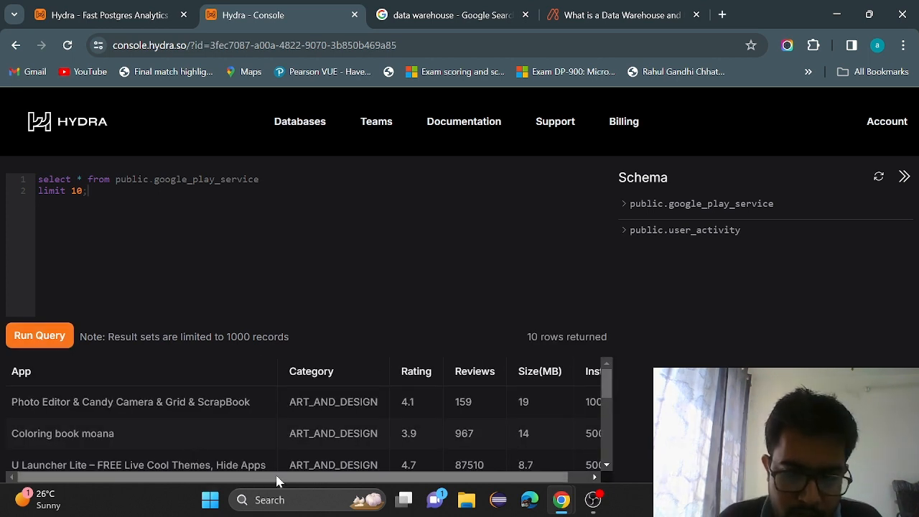
# - Examine the returned Google Play rows and their columns, such as App, Category, Rating, Reviews, Size(MB) and Installs
pyautogui.moveTo(308, 478); pyautogui.dragTo(333, 478)
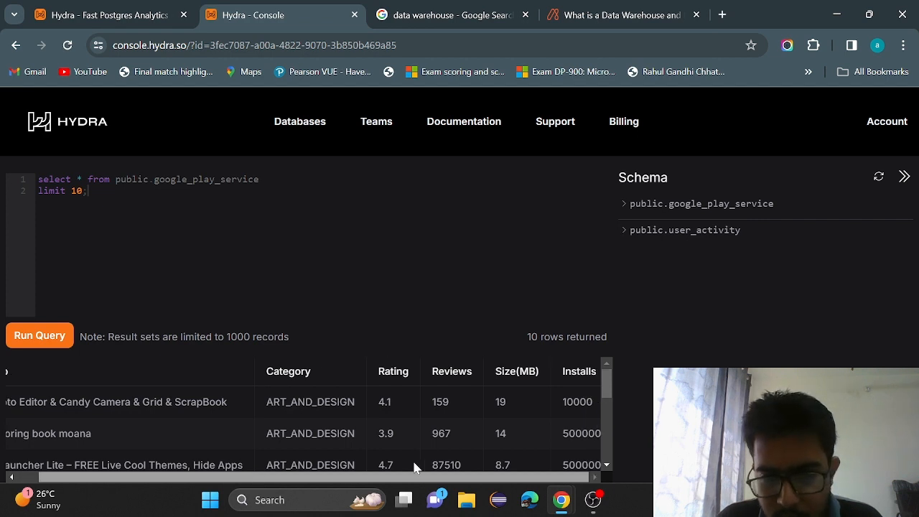
pyautogui.moveTo(298, 480); pyautogui.dragTo(173, 487)
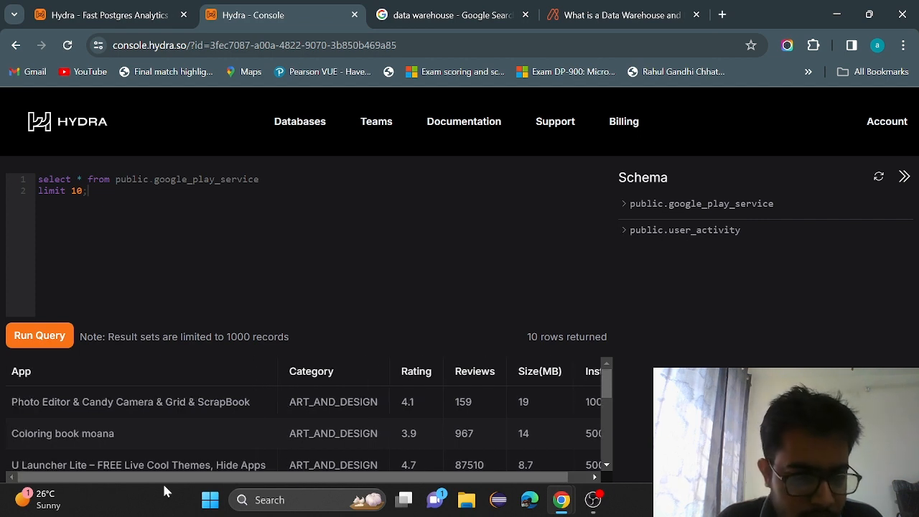
pyautogui.scroll(-1, 181, 394)
pyautogui.scroll(1, 180, 393)
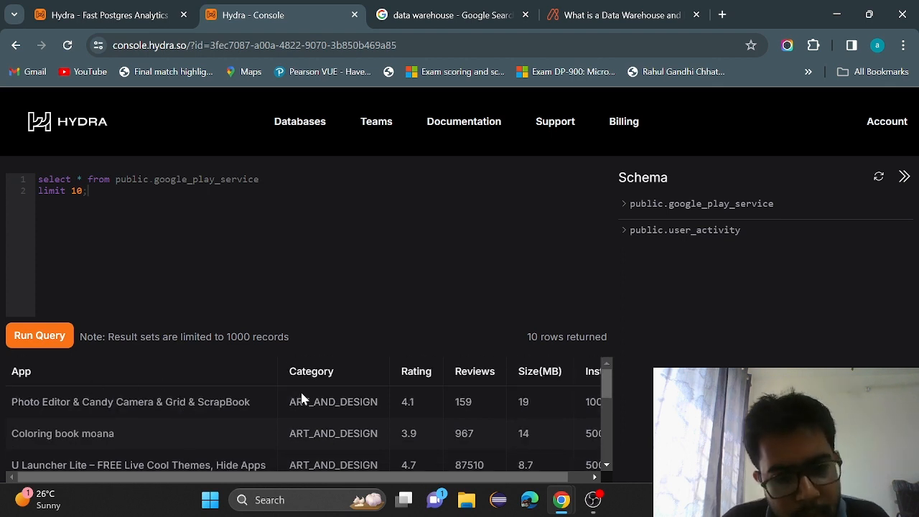
pyautogui.scroll(-1, 300, 389)
pyautogui.scroll(1, 300, 390)
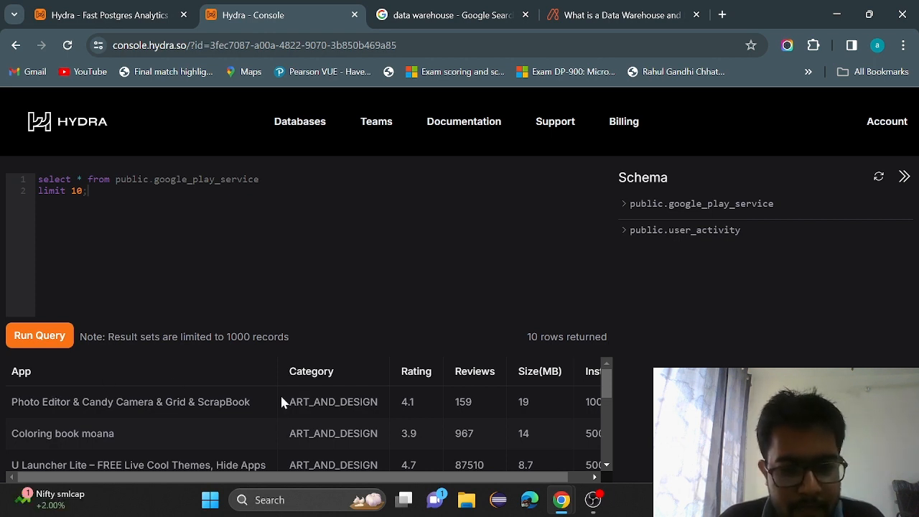
pyautogui.moveTo(409, 482); pyautogui.dragTo(239, 460)
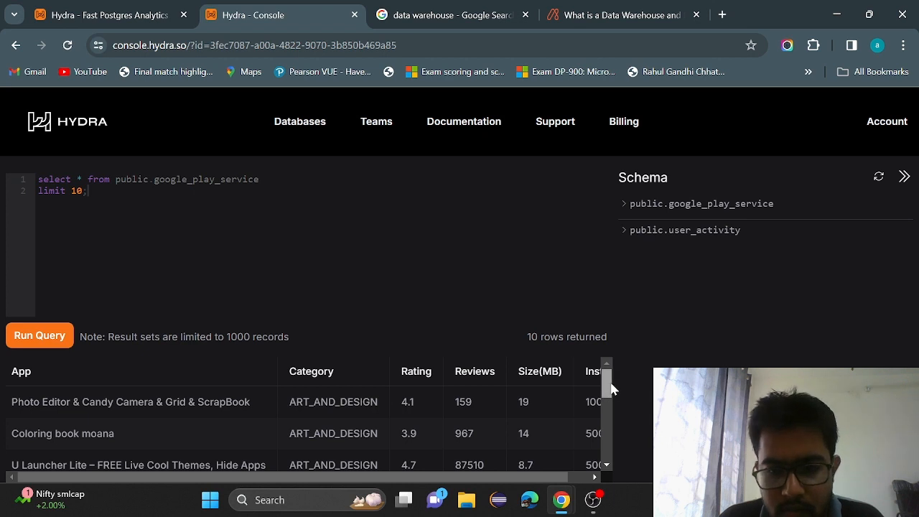
pyautogui.moveTo(606, 381)
pyautogui.mouseDown()
pyautogui.moveTo(615, 453)
pyautogui.moveTo(617, 366)
pyautogui.mouseUp()
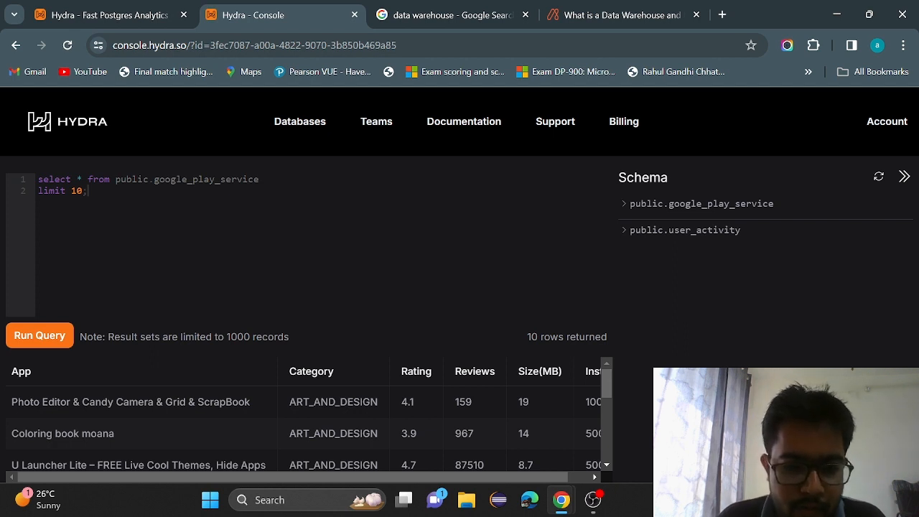
# - Switch to Anaconda Prompt (anaconda3) and maximize its window
pyautogui.click(323, 500)
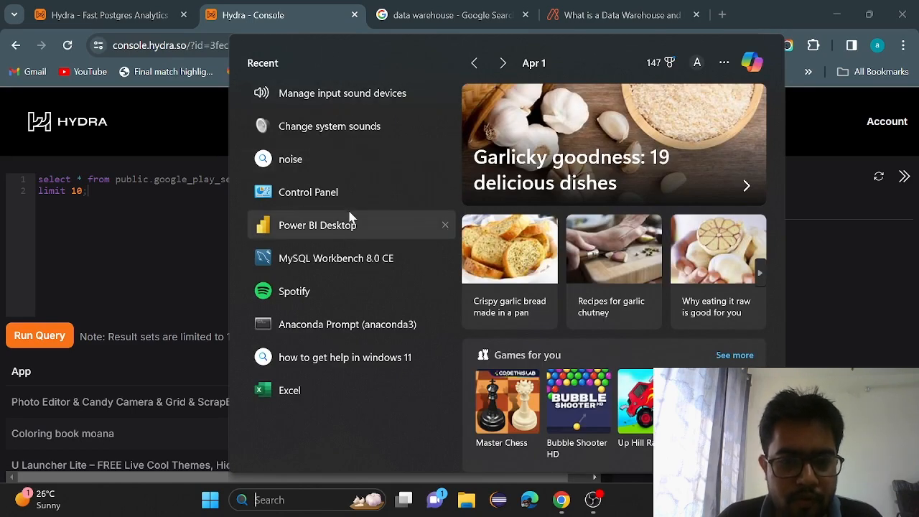
pyautogui.click(359, 324)
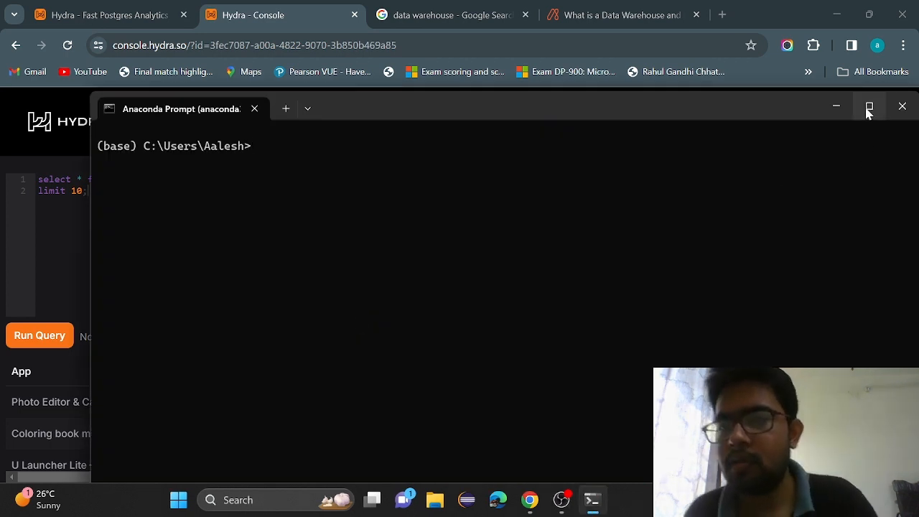
pyautogui.click(869, 106)
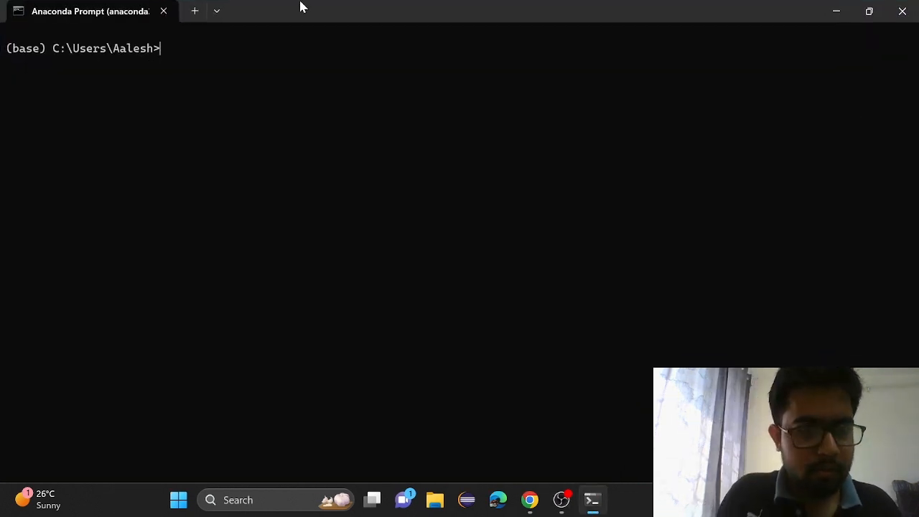
pyautogui.write('Da')
pyautogui.press('BackSpace')
pyautogui.press('BackSpace')
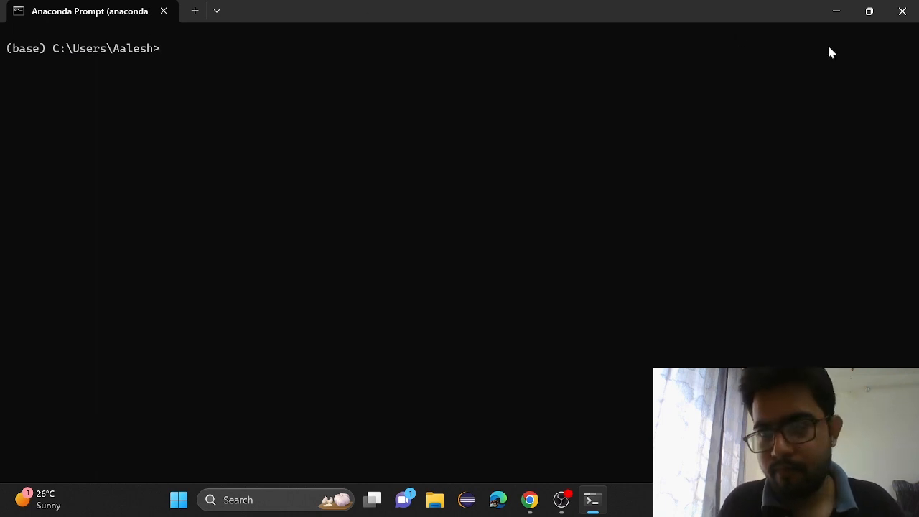
# - Begin a cd command, switch to File Explorer and copy the full path of the hydra_postgresql folder
pyautogui.write('cd')
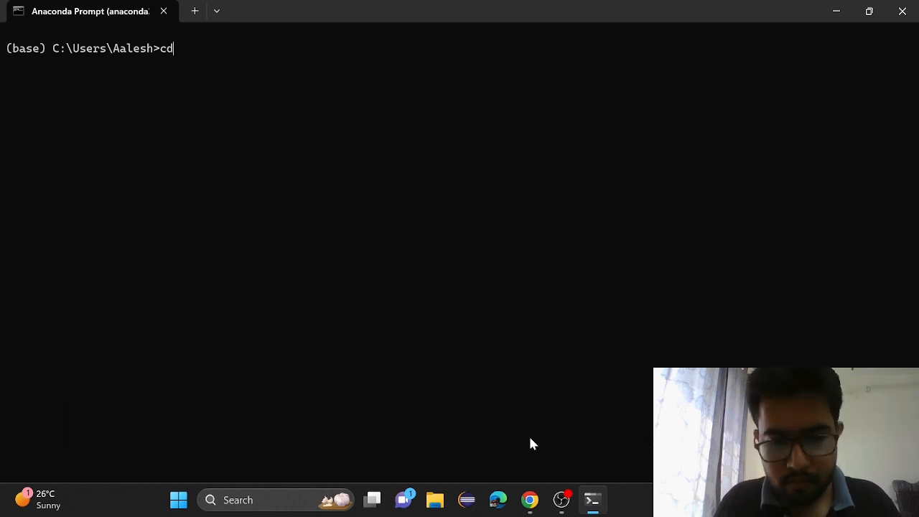
pyautogui.click(444, 506)
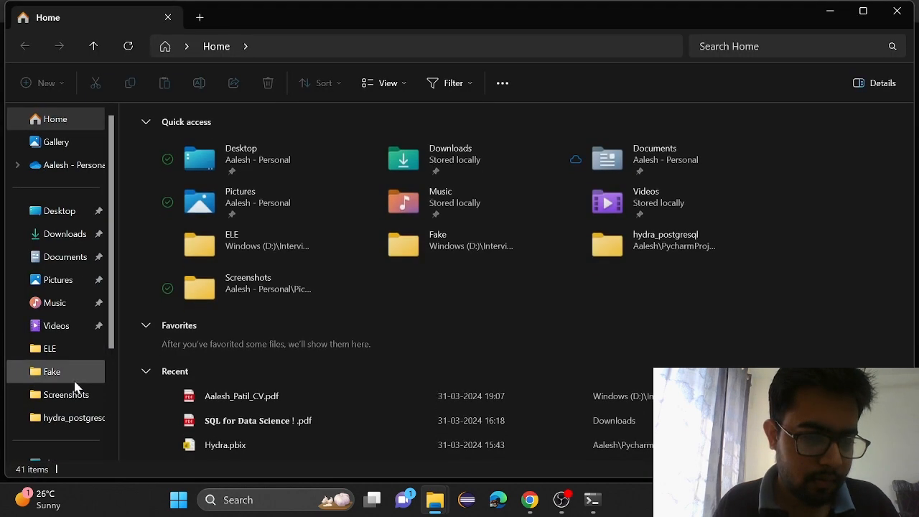
pyautogui.click(84, 419)
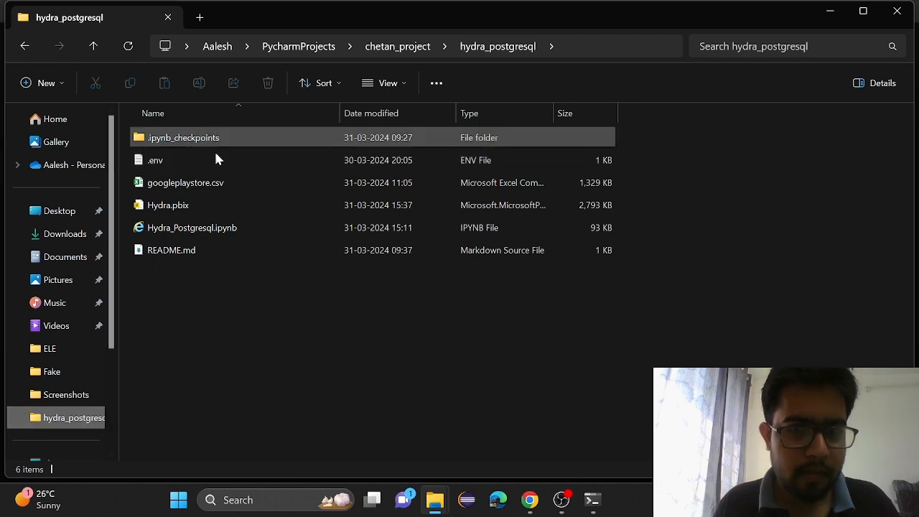
pyautogui.click(588, 48)
pyautogui.hotkey('ctrl', 'c')
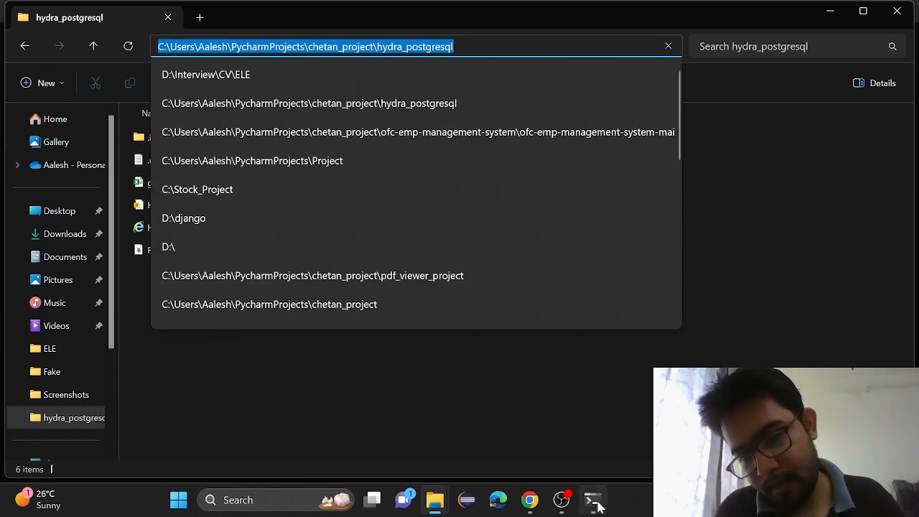
# - Return to Anaconda Prompt and complete the cd command with the copied path to change to the hydra_postgresql folder
pyautogui.moveTo(592, 499)
pyautogui.click(575, 391)
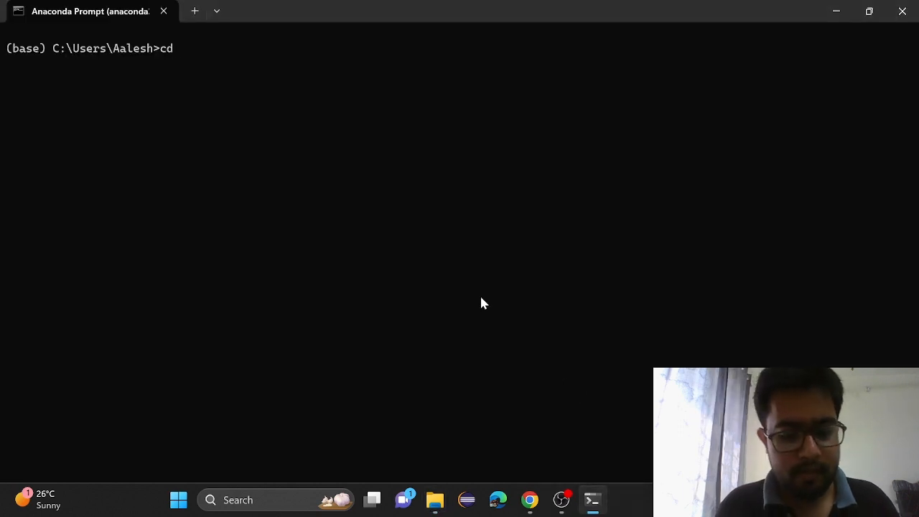
pyautogui.write('cd')
pyautogui.hotkey('ctrl', 'v')
pyautogui.press('Return')
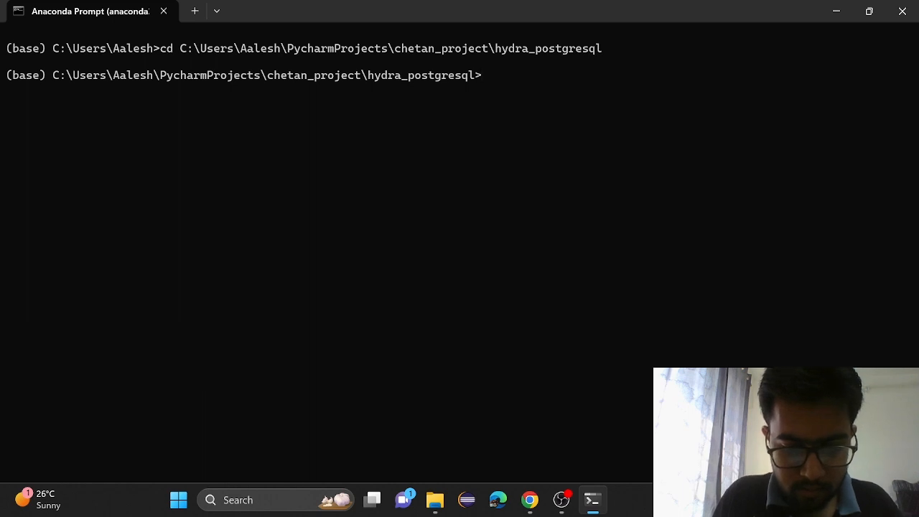
# - Launch Jupyter Notebook from the hydra_postgresql folder, first trying "jupyternotebook" and then recalling the command to correct it
pyautogui.write('jup')
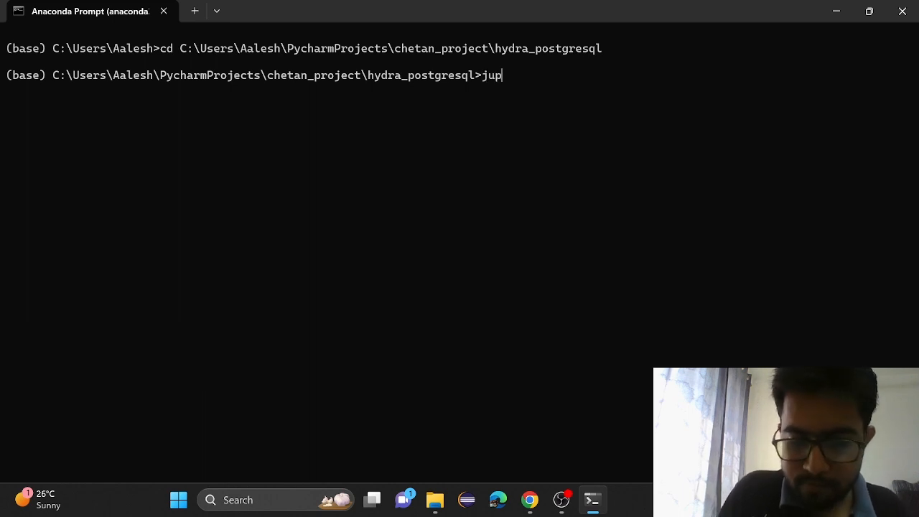
pyautogui.write('ytern')
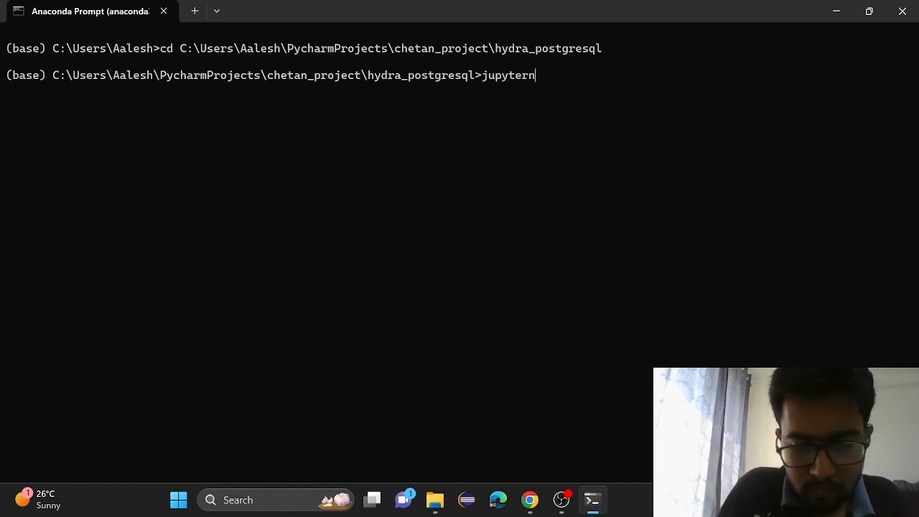
pyautogui.write('otebook')
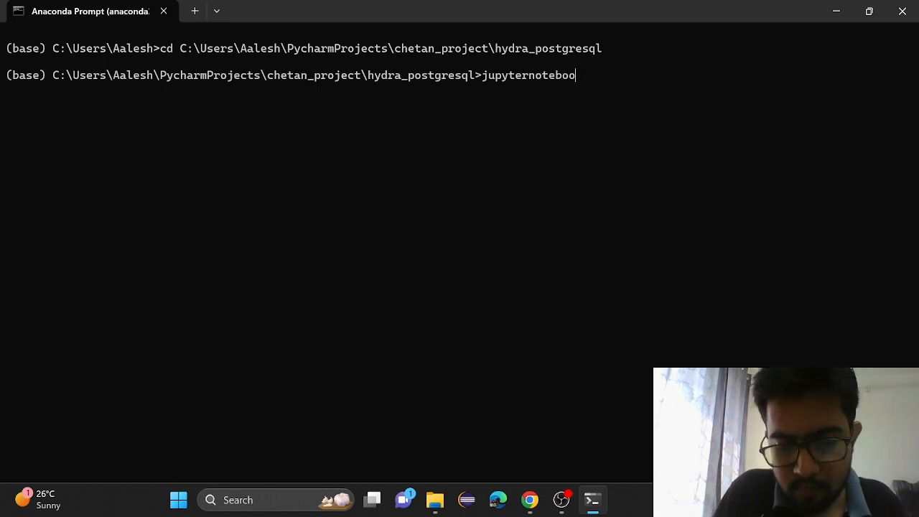
pyautogui.press('Return')
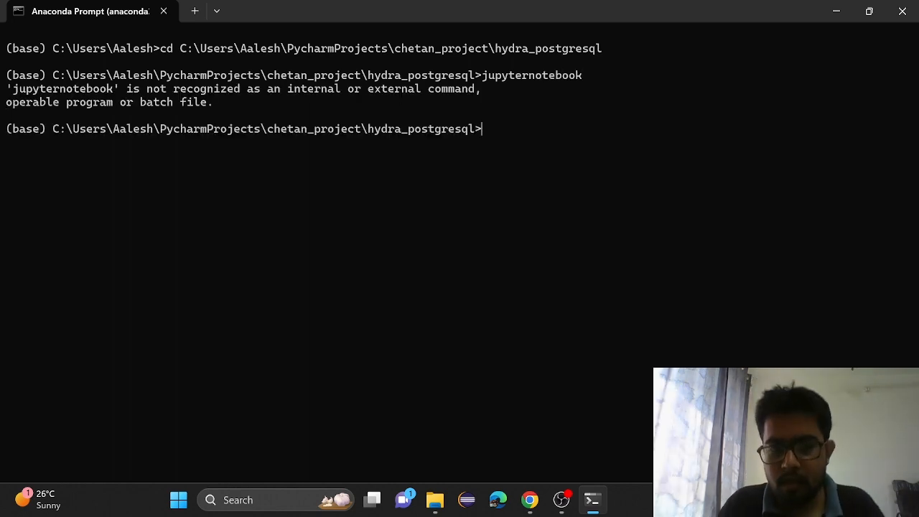
pyautogui.press('Up')
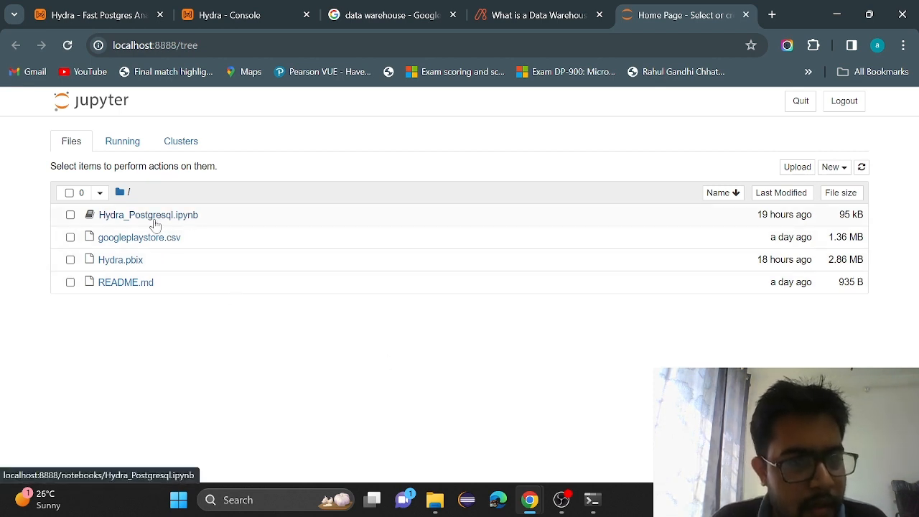
# - Open the Hydra_Postgresql.ipynb notebook and skim its sections down to Data Cleaning and back
pyautogui.click(155, 225)
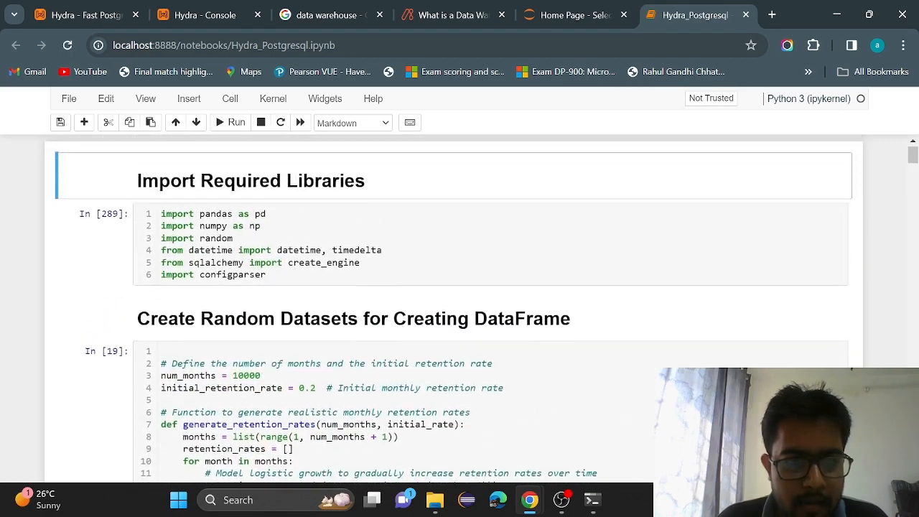
pyautogui.scroll(-20, 460, 292)
pyautogui.scroll(1, 459, 292)
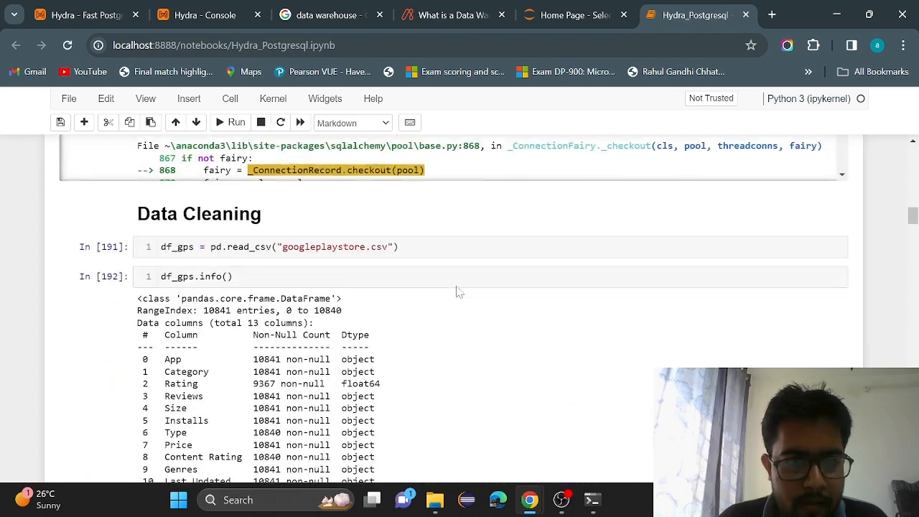
pyautogui.scroll(20, 457, 291)
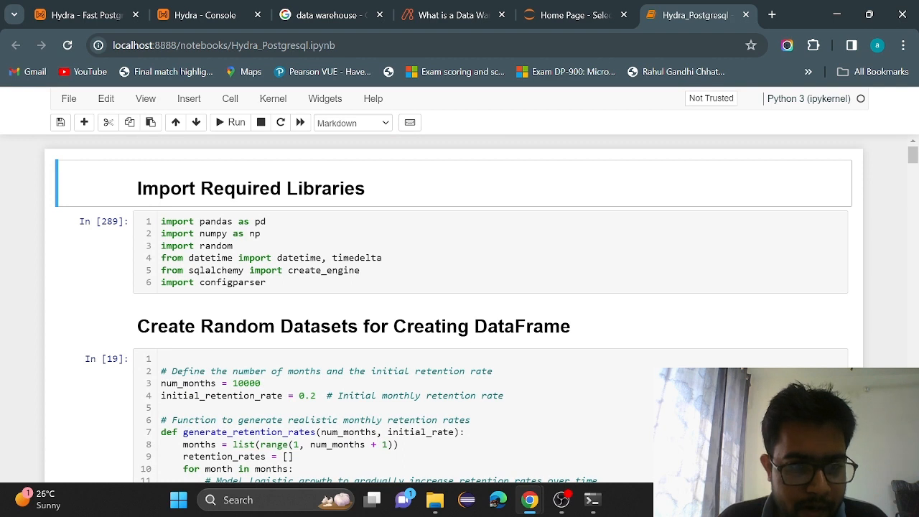
# - Review the import cell under Import Required Libraries, highlighting the sqlalchemy create_engine line and the configparser line in turn
pyautogui.click(263, 233)
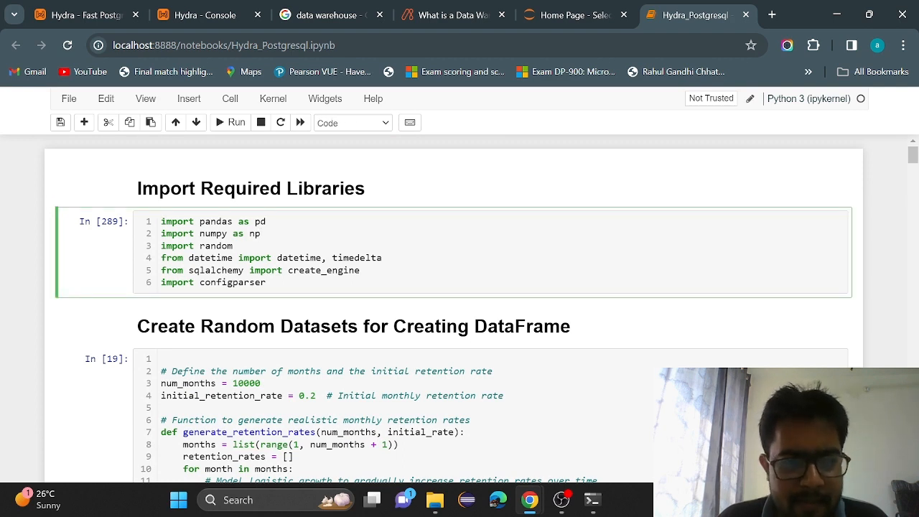
pyautogui.scroll(-1, 480, 308)
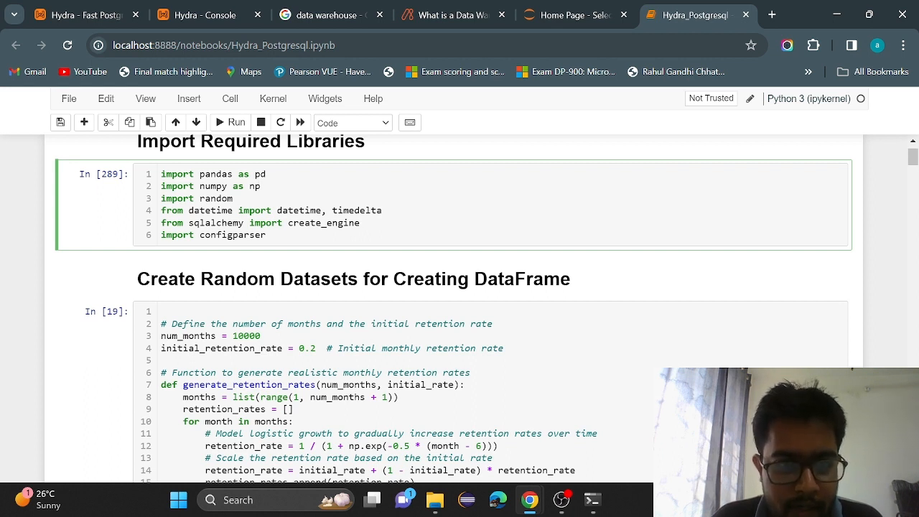
pyautogui.scroll(-1, 459, 287)
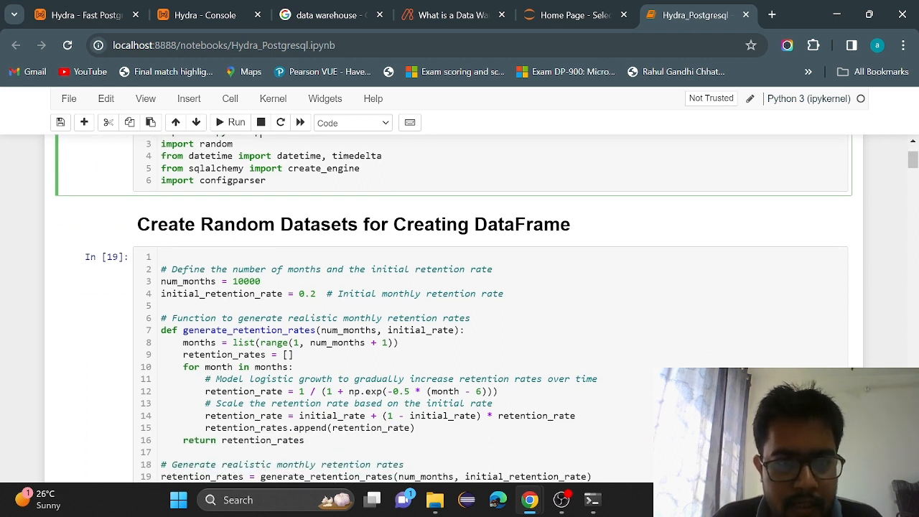
pyautogui.moveTo(360, 168); pyautogui.dragTo(160, 170)
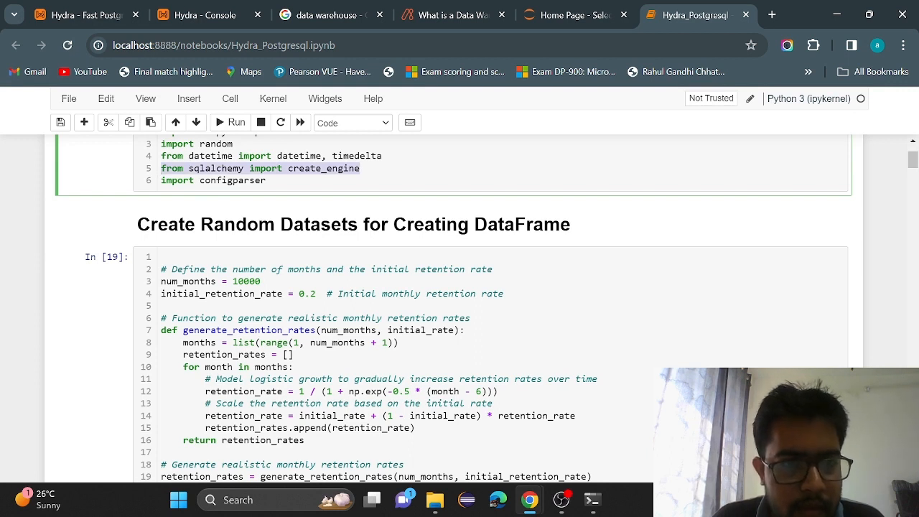
pyautogui.click(267, 181)
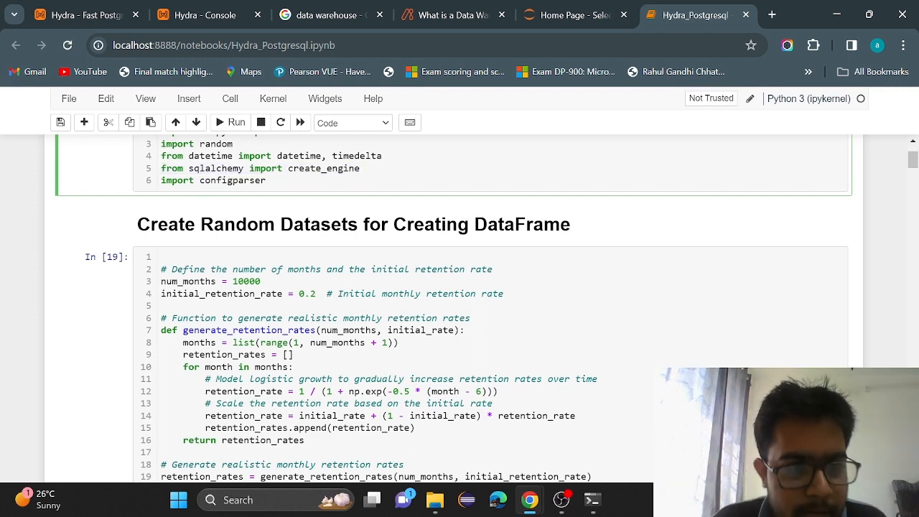
pyautogui.moveTo(267, 180); pyautogui.dragTo(152, 188)
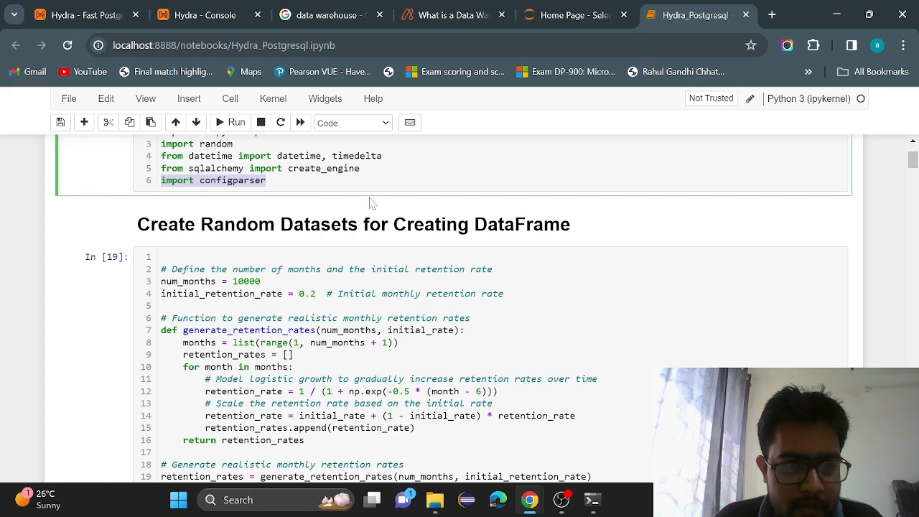
pyautogui.scroll(1, 372, 202)
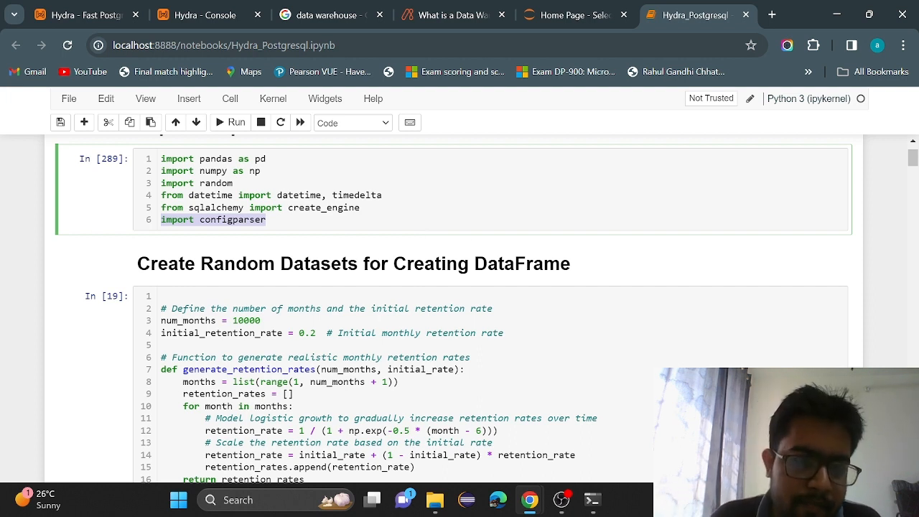
pyautogui.click(268, 220)
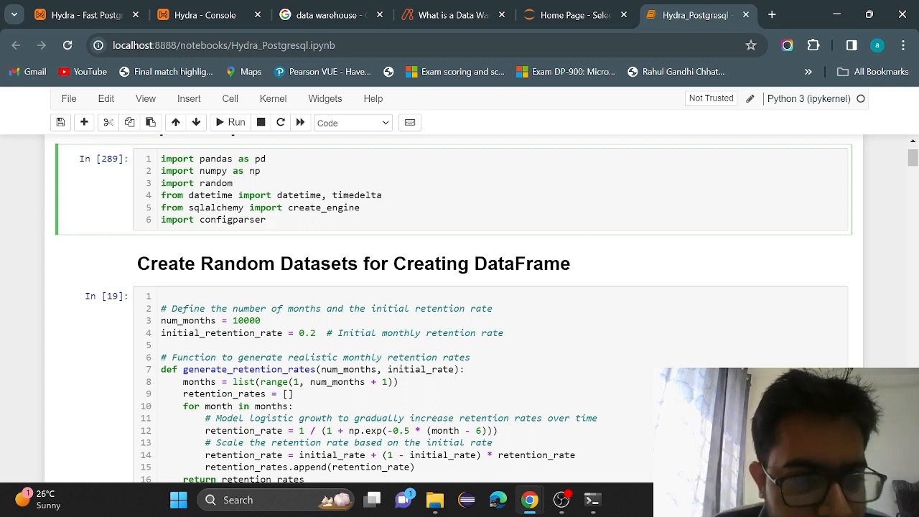
# - Go to the Data Cleaning section and examine the googleplaystore.csv loading cell and the first df_gps.info() output
pyautogui.scroll(-10, 460, 309)
pyautogui.scroll(-10, 459, 309)
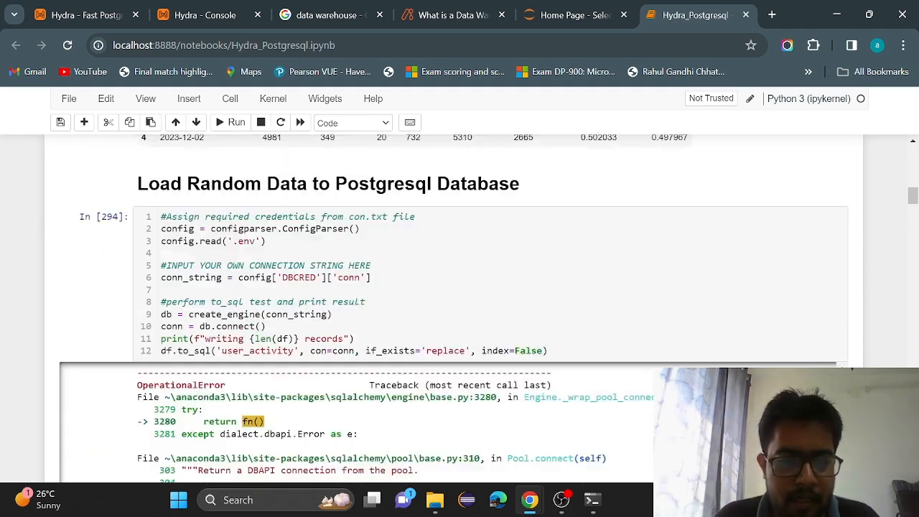
pyautogui.scroll(-1, 459, 309)
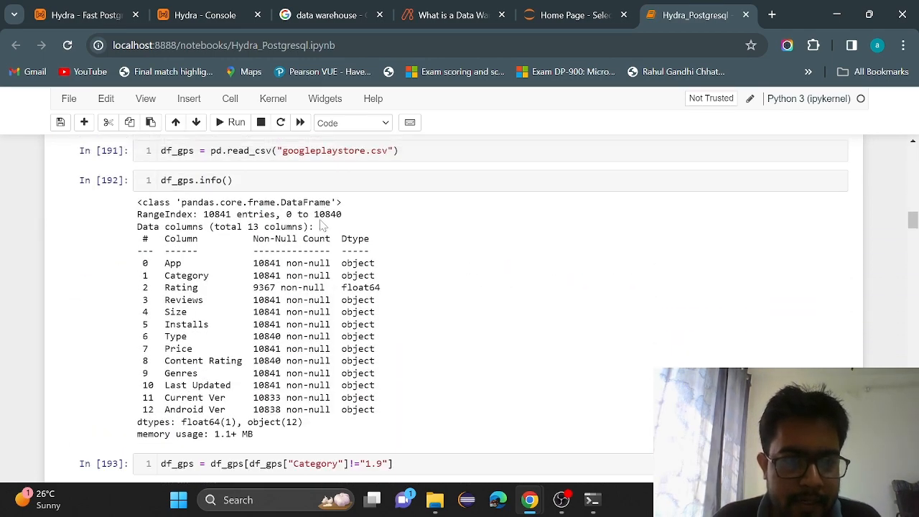
pyautogui.scroll(1, 460, 309)
pyautogui.scroll(-1, 459, 308)
pyautogui.scroll(-1, 416, 304)
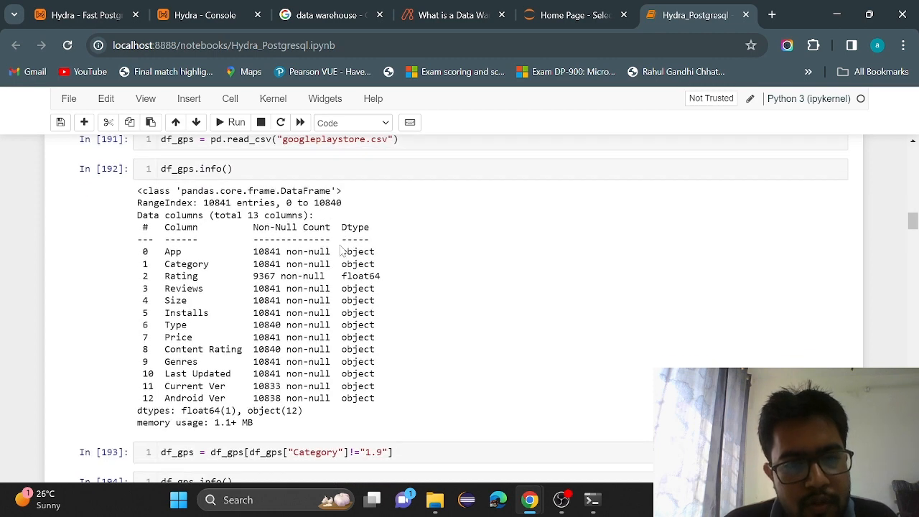
pyautogui.scroll(-1, 416, 305)
pyautogui.scroll(2, 416, 304)
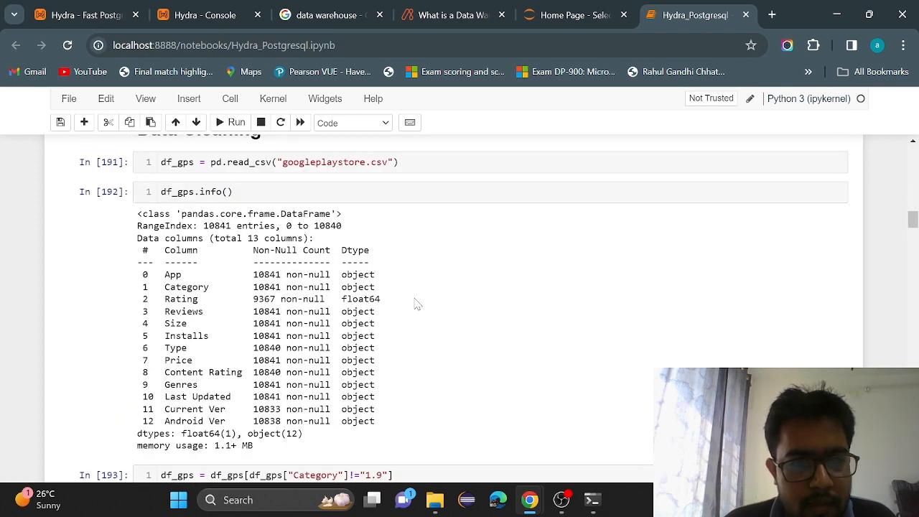
pyautogui.scroll(1, 416, 304)
pyautogui.click(421, 218)
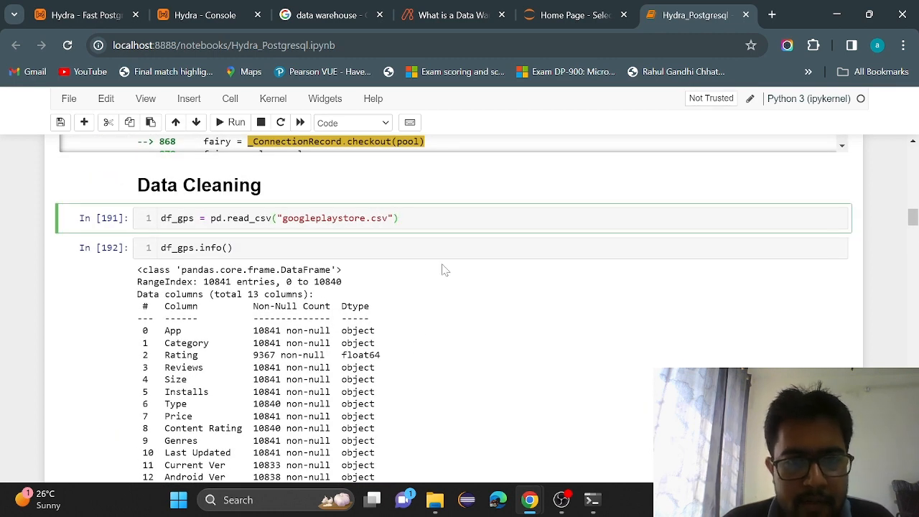
pyautogui.press('Down')
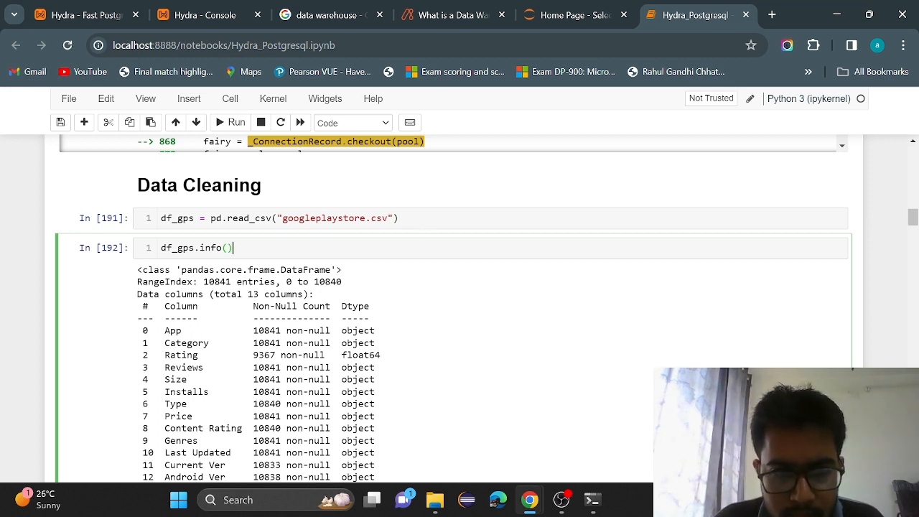
# - Review the cells that filter out Category "1.9", drop missing values and count the remaining nulls in df_gps
pyautogui.scroll(-4, 452, 323)
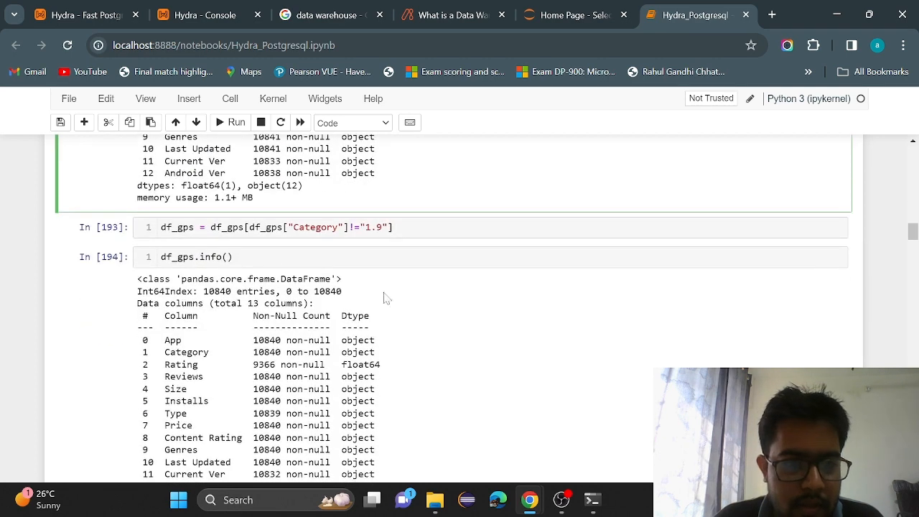
pyautogui.click(435, 226)
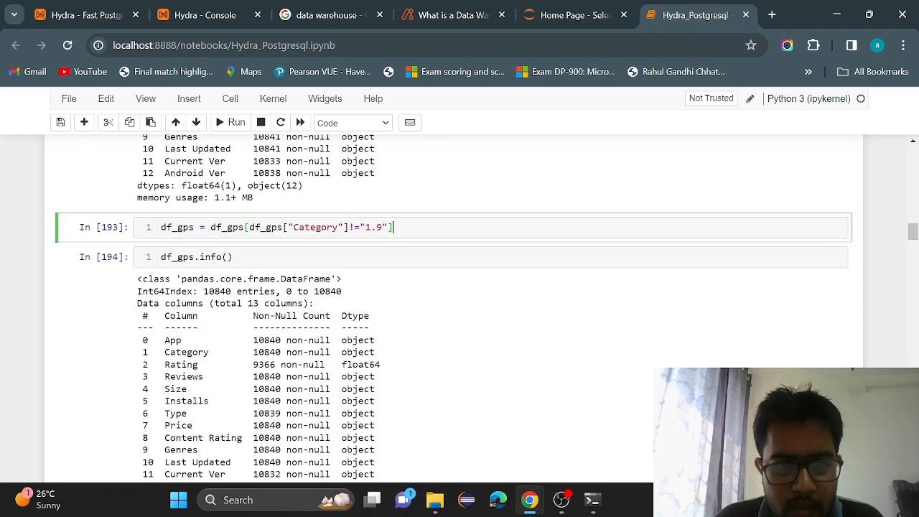
pyautogui.scroll(-5, 435, 229)
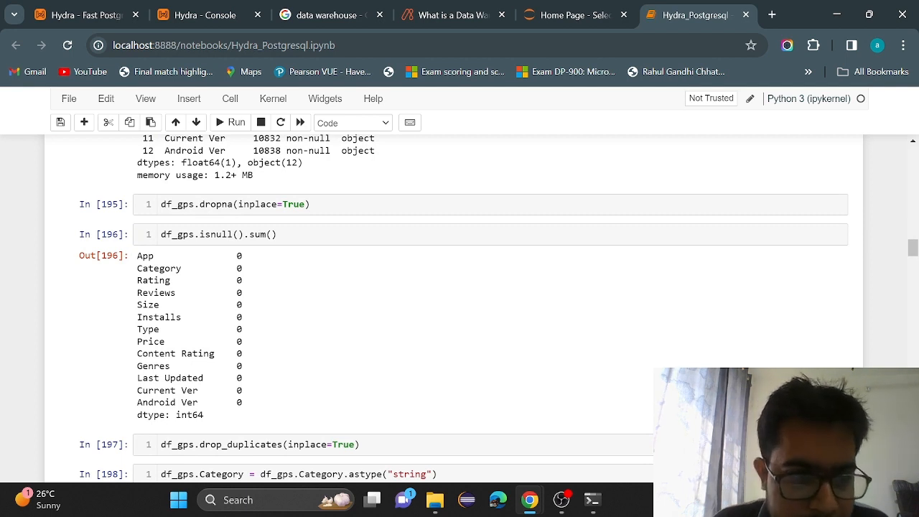
pyautogui.click(313, 205)
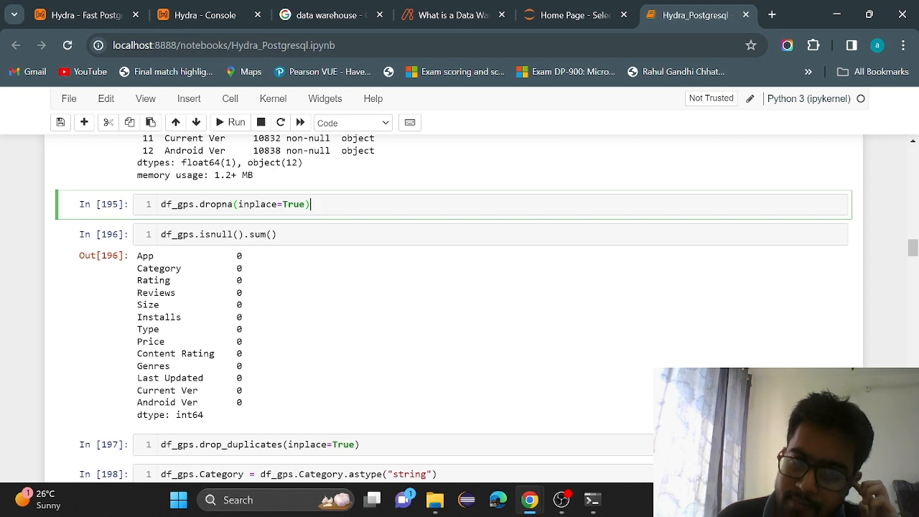
pyautogui.click(320, 242)
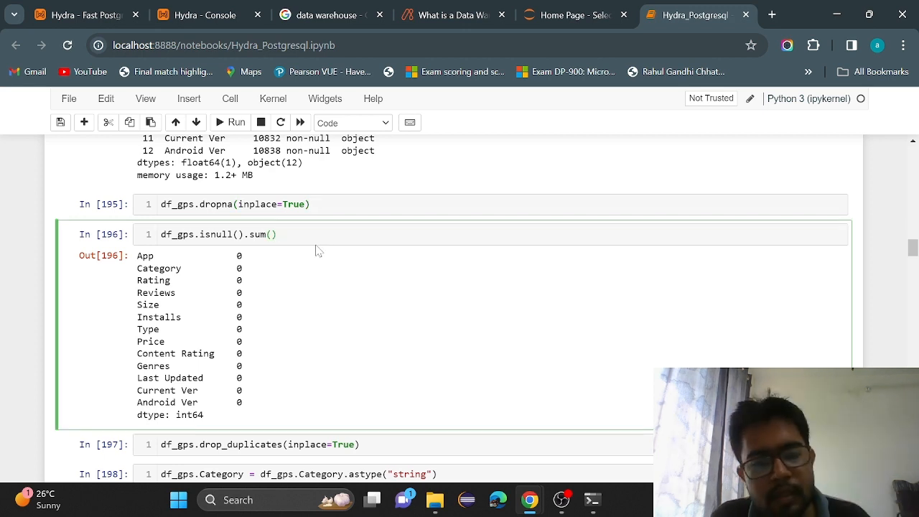
# - Examine the drop_duplicates cell, the Category conversion to string and the df_gps.info() output below them
pyautogui.scroll(-2, 352, 296)
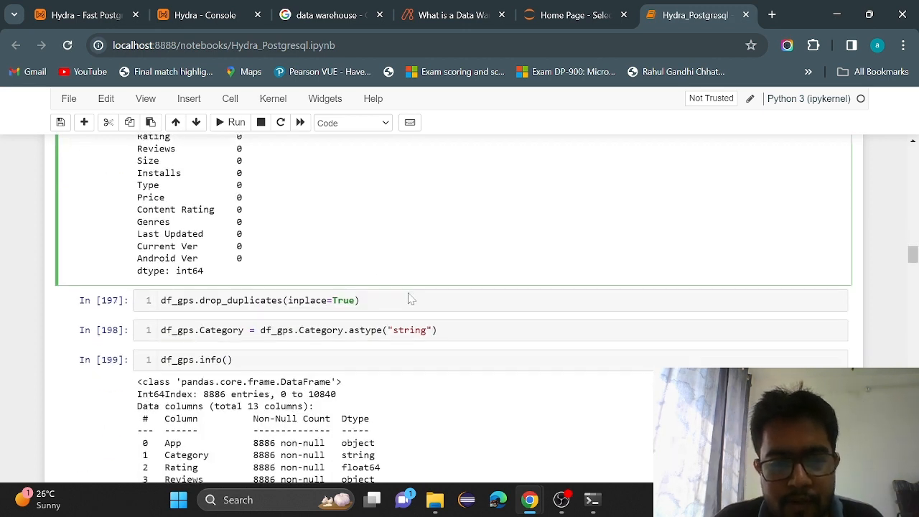
pyautogui.scroll(-1, 409, 299)
pyautogui.scroll(-1, 232, 235)
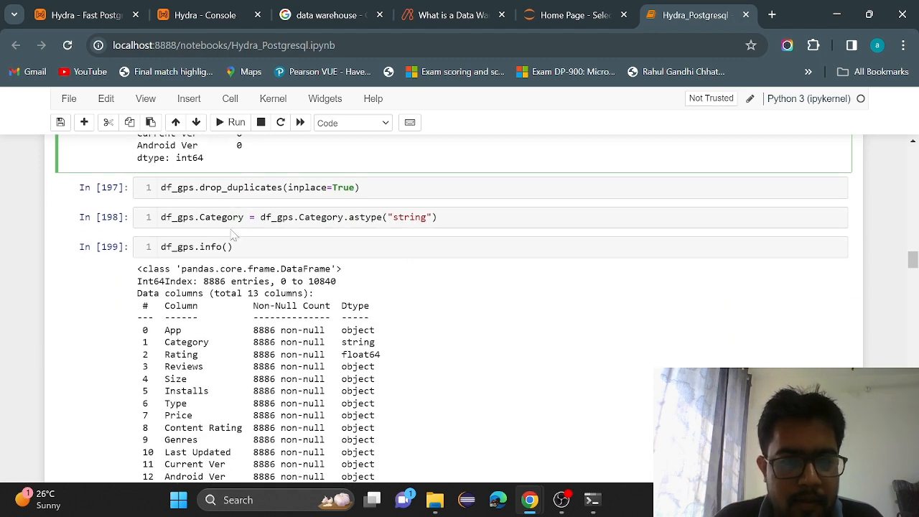
pyautogui.scroll(-1, 410, 277)
pyautogui.scroll(-1, 409, 278)
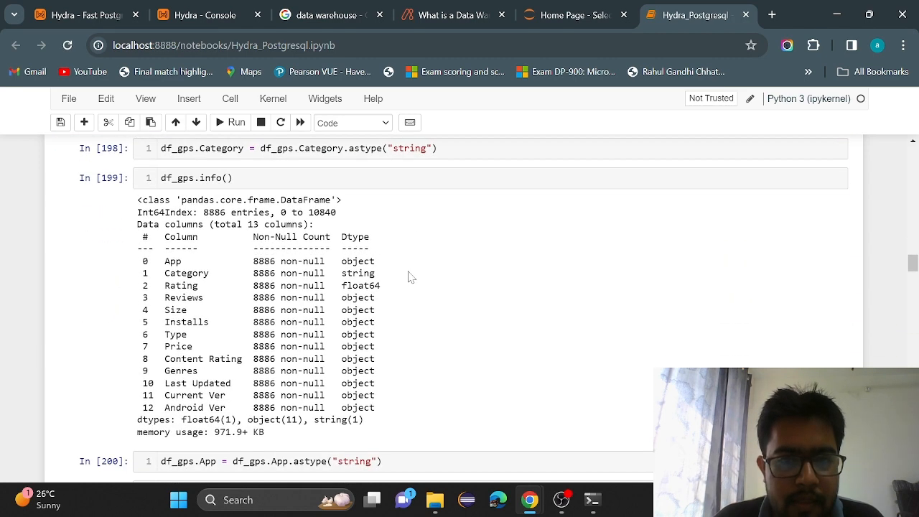
pyautogui.scroll(2, 409, 277)
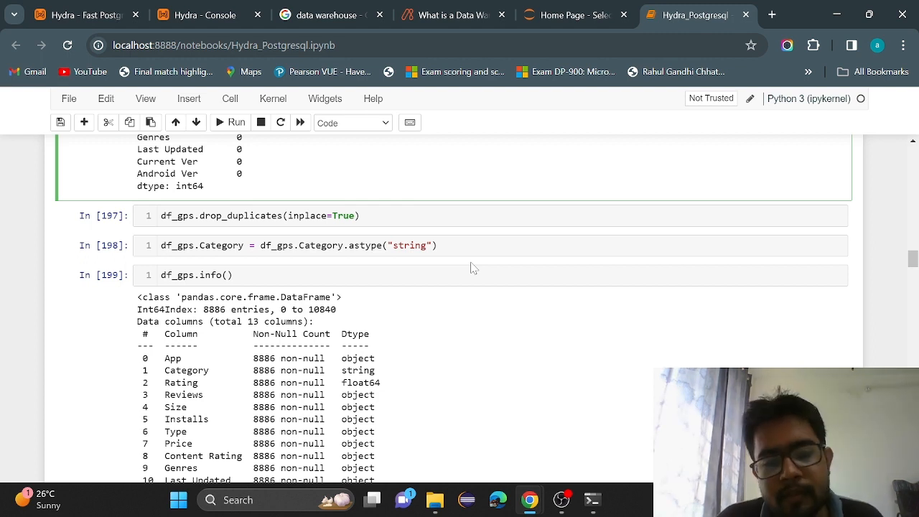
pyautogui.scroll(-2, 473, 267)
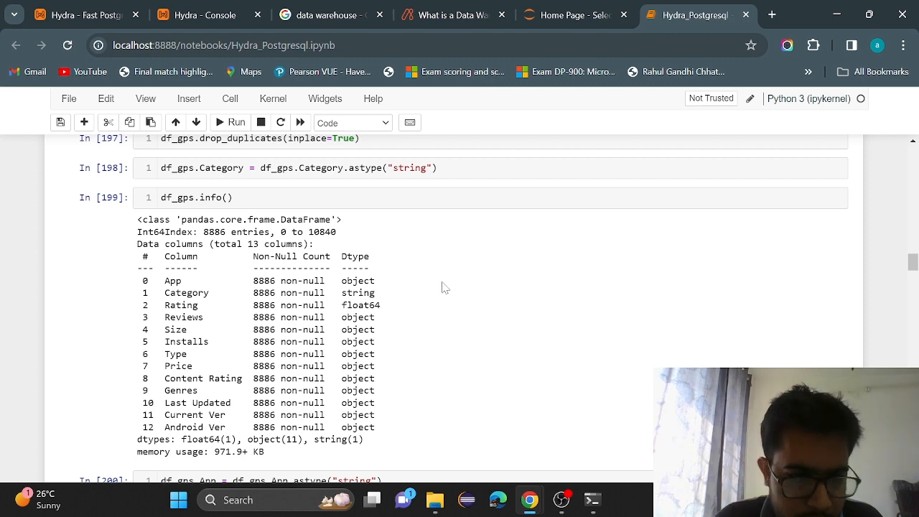
pyautogui.scroll(-2, 443, 289)
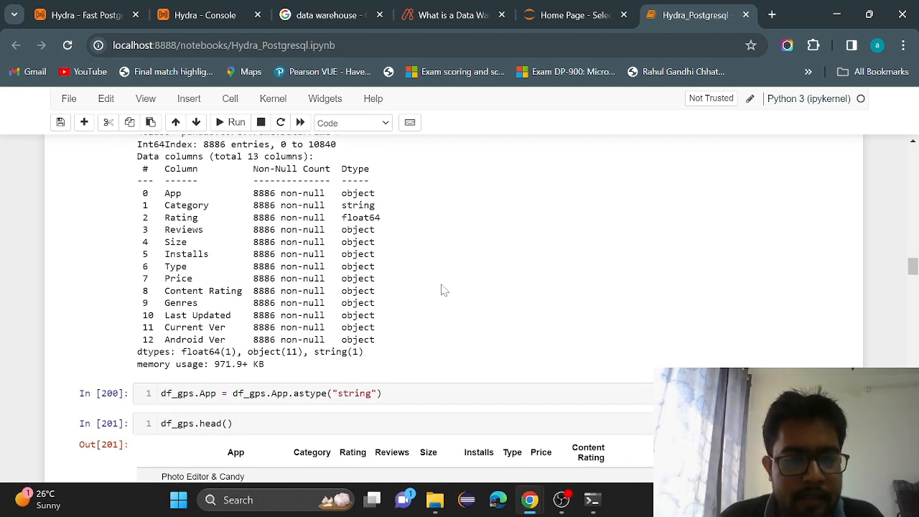
pyautogui.scroll(3, 443, 290)
pyautogui.scroll(-2, 442, 289)
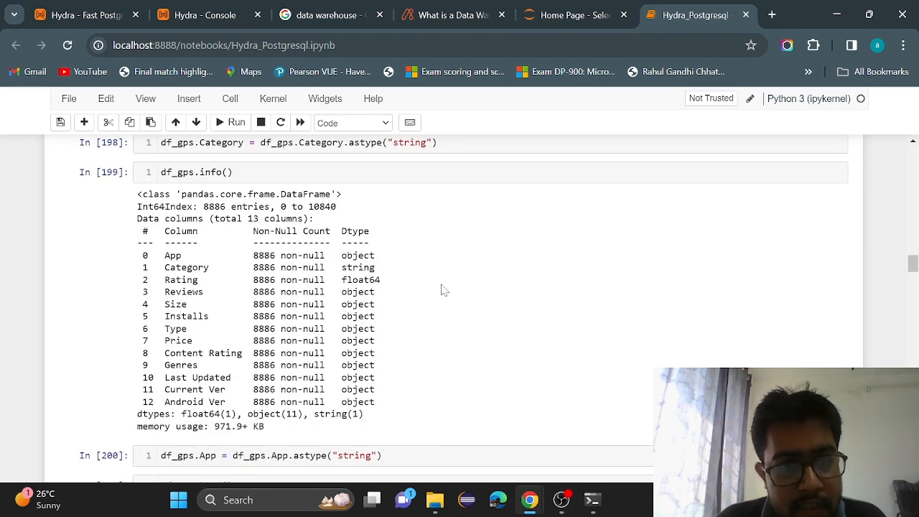
# - Review the App and Reviews type conversions, the df_gps.head() output and the cell filtering out "Varies with device" sizes
pyautogui.scroll(-2, 443, 289)
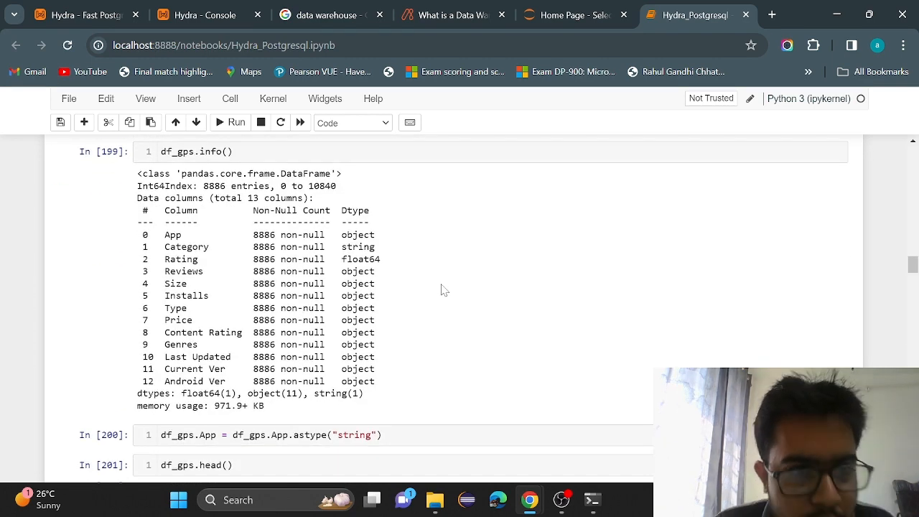
pyautogui.scroll(-2, 442, 289)
pyautogui.scroll(-4, 442, 290)
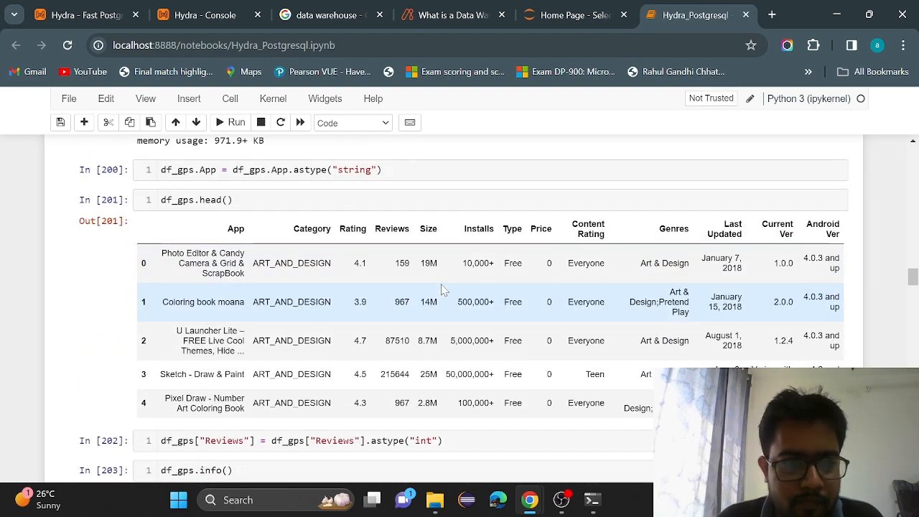
pyautogui.scroll(-3, 368, 193)
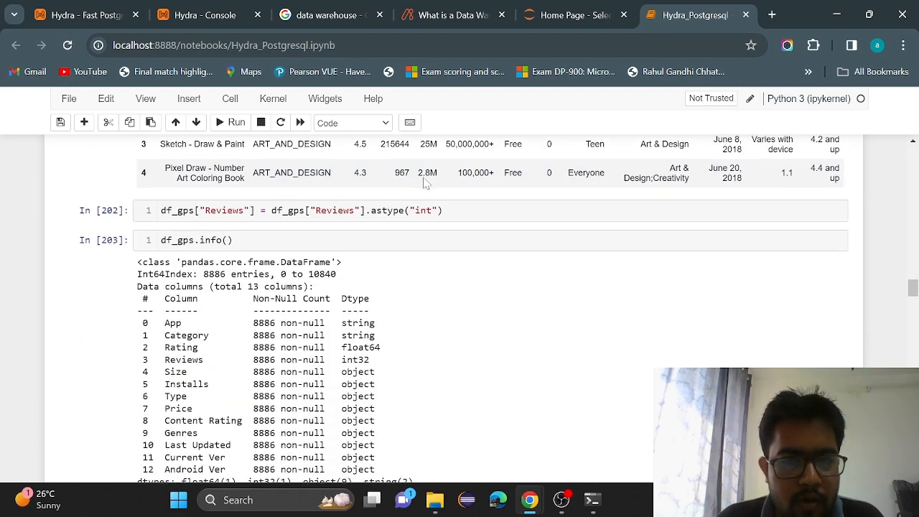
pyautogui.scroll(-4, 433, 352)
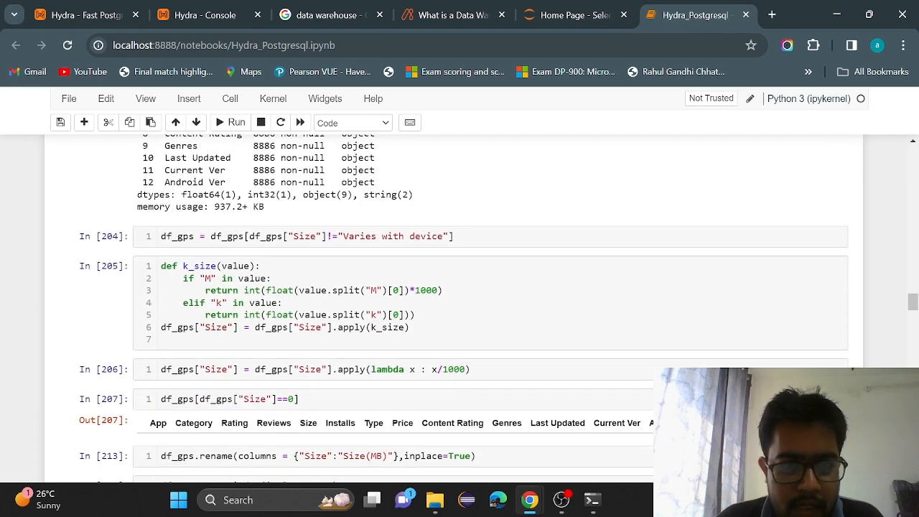
pyautogui.scroll(-1, 463, 305)
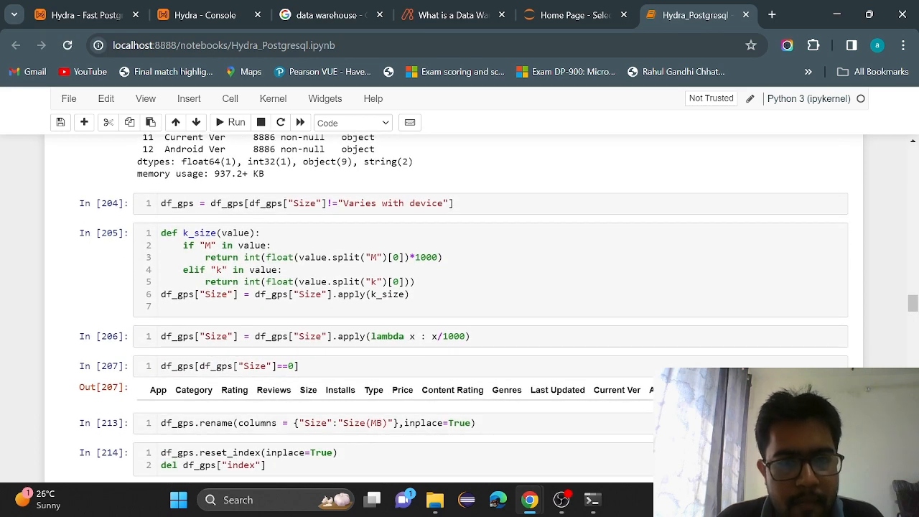
pyautogui.click(449, 203)
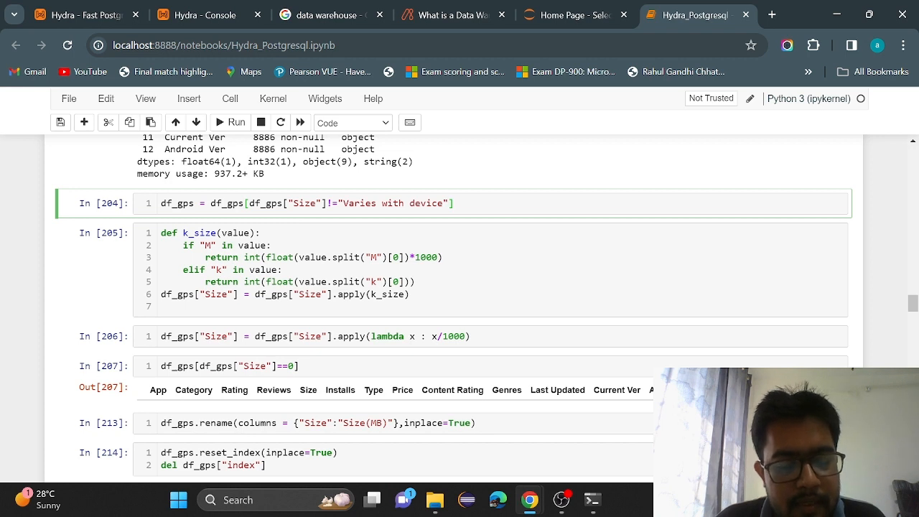
# - Examine the cell that filters out df_gps rows whose Size is "Varies with device" and the df_gps.info() output above it
pyautogui.moveTo(453, 204); pyautogui.dragTo(112, 214)
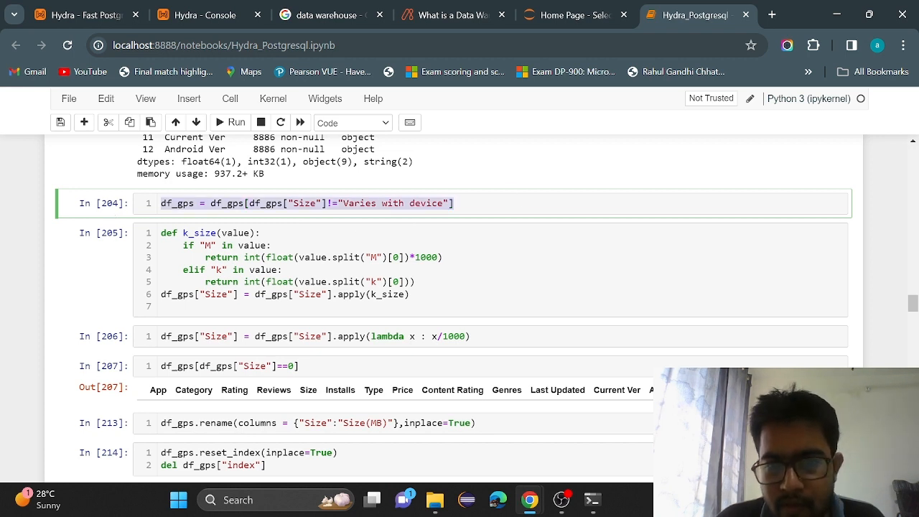
pyautogui.click(514, 201)
pyautogui.moveTo(453, 203); pyautogui.dragTo(158, 214)
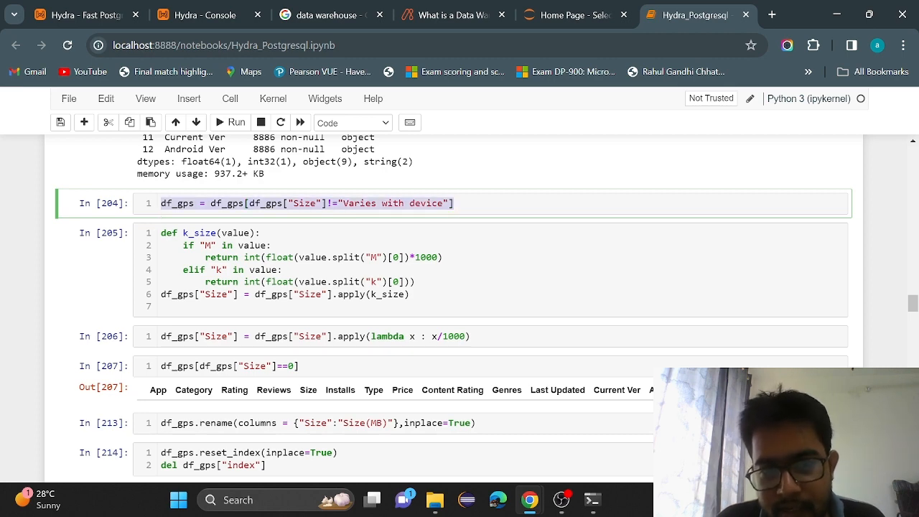
pyautogui.scroll(1, 495, 223)
pyautogui.scroll(5, 452, 309)
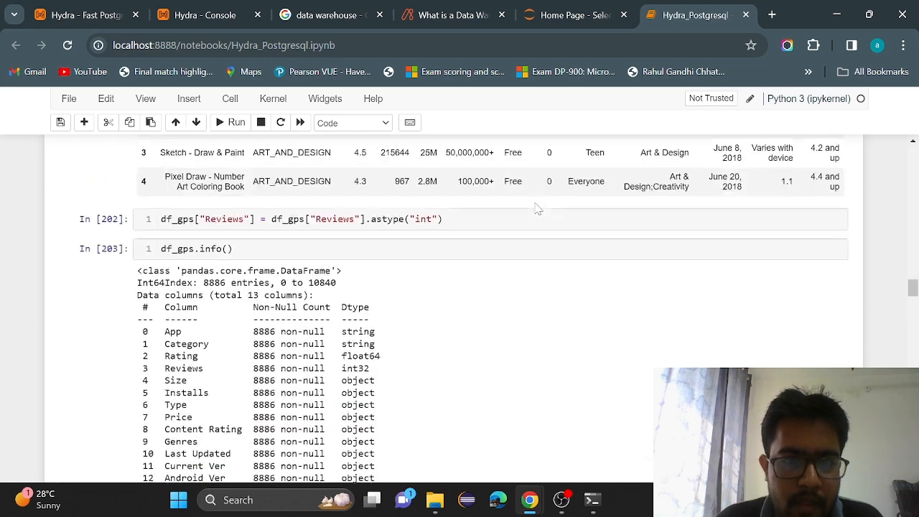
pyautogui.scroll(-5, 453, 308)
pyautogui.scroll(-1, 454, 309)
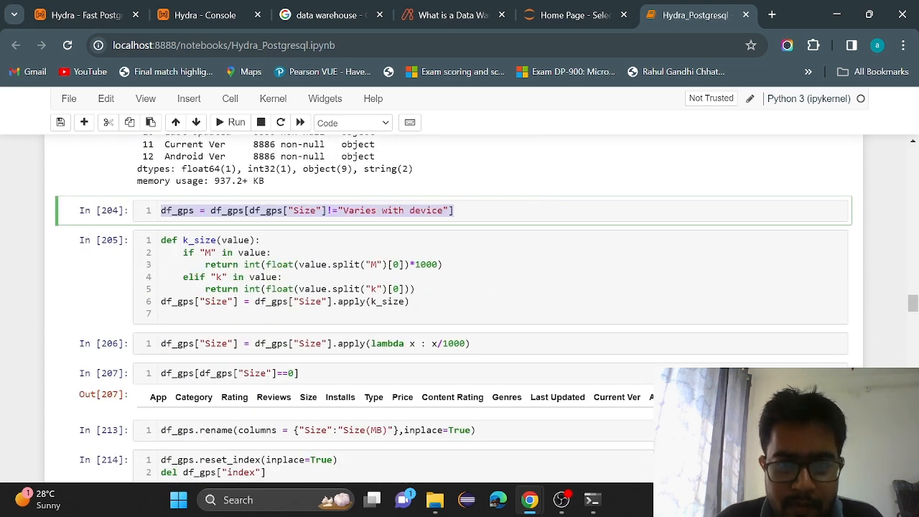
pyautogui.moveTo(453, 211); pyautogui.dragTo(157, 221)
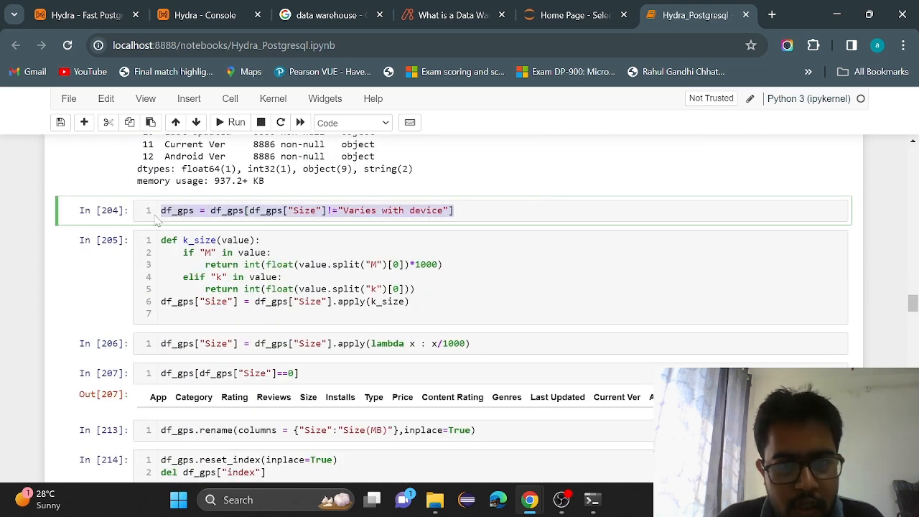
pyautogui.click(490, 210)
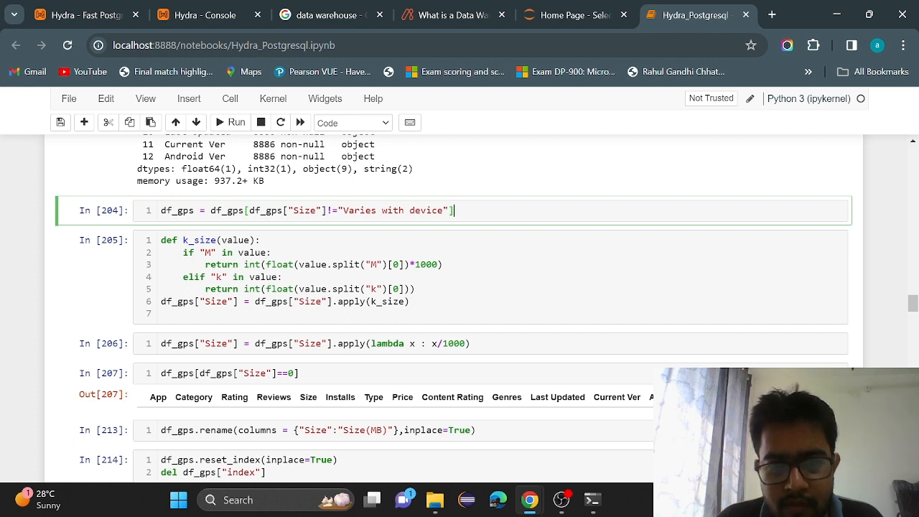
pyautogui.moveTo(454, 210); pyautogui.dragTo(157, 221)
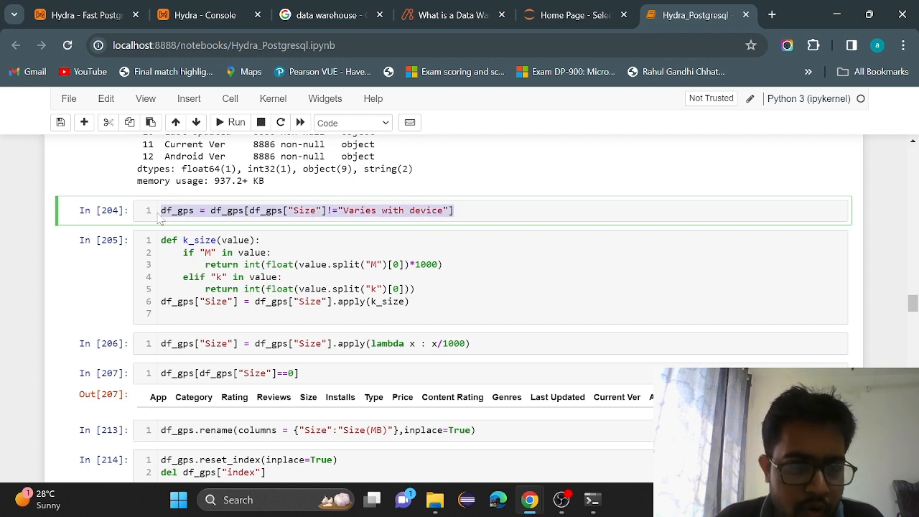
pyautogui.click(454, 211)
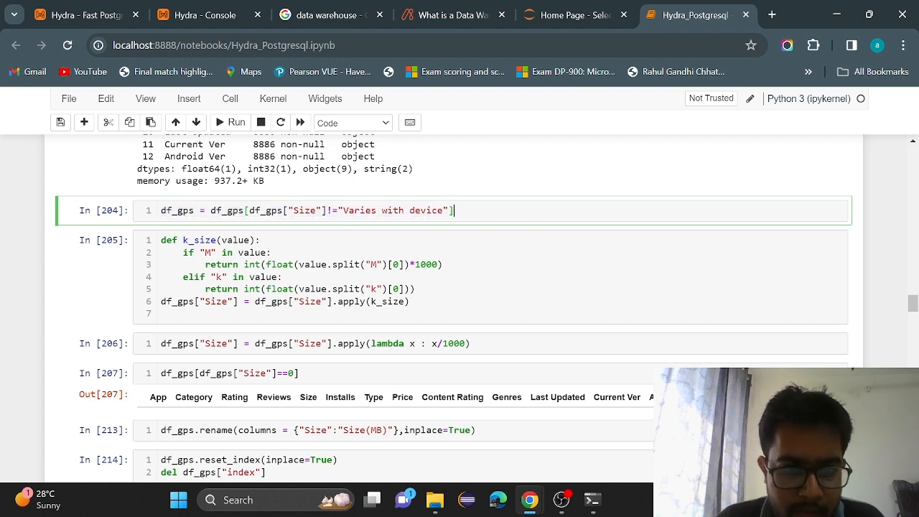
# - Examine the k_size function cell that converts the "M" and "k" values of the Size column into numbers
pyautogui.scroll(-1, 145, 215)
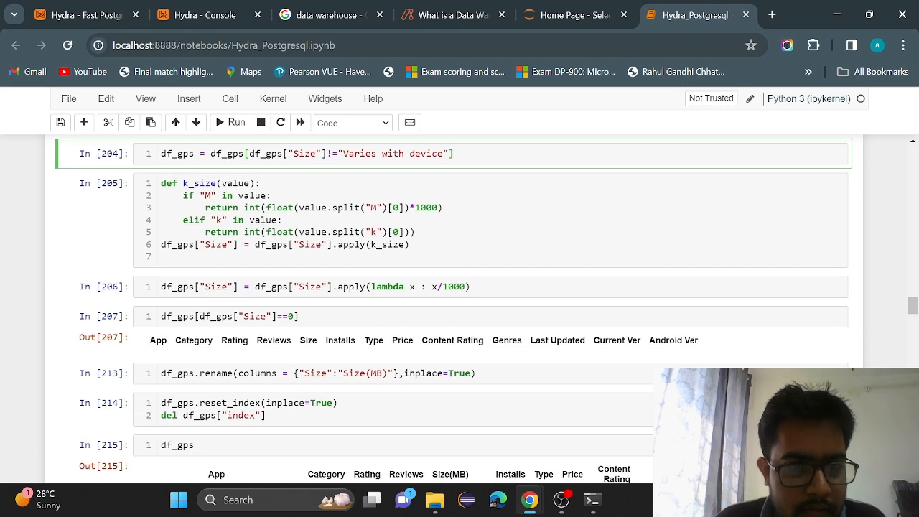
pyautogui.moveTo(147, 257); pyautogui.dragTo(147, 184)
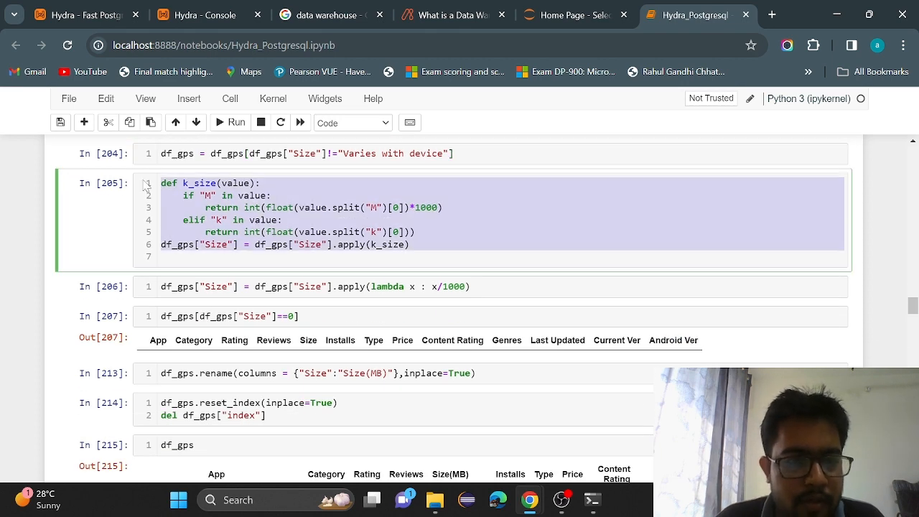
pyautogui.scroll(-1, 500, 258)
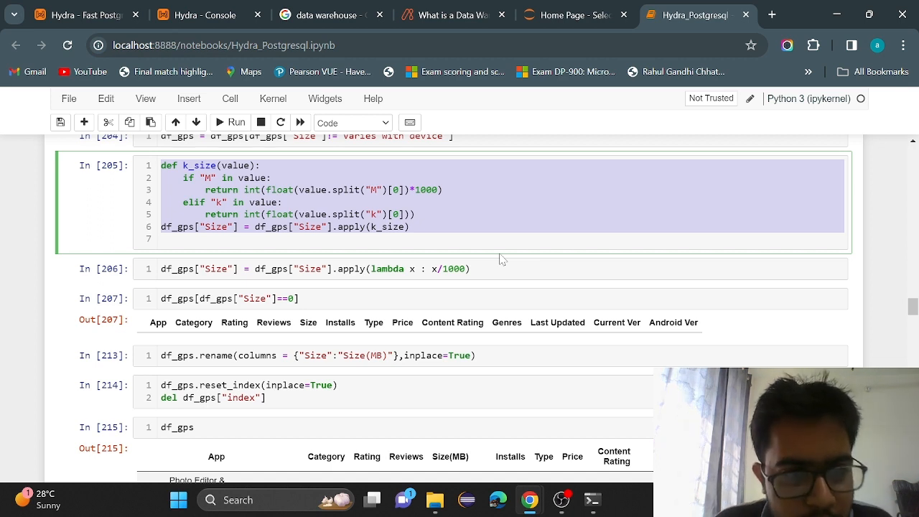
pyautogui.press('Right')
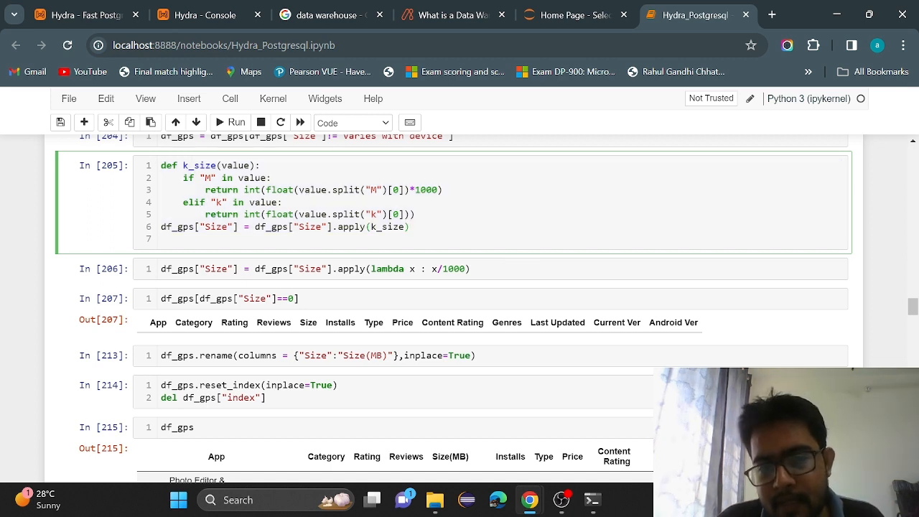
pyautogui.hotkey('ctrl', 'a')
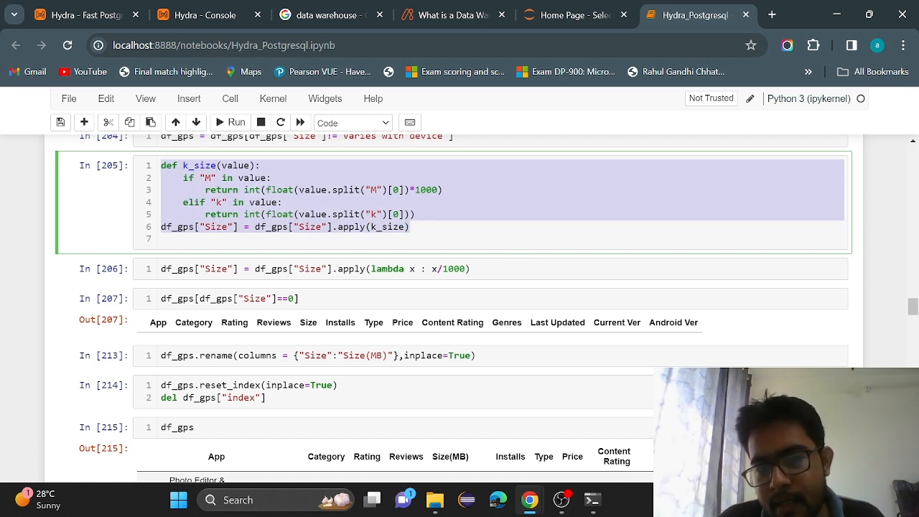
pyautogui.scroll(-1, 454, 309)
pyautogui.scroll(1, 454, 308)
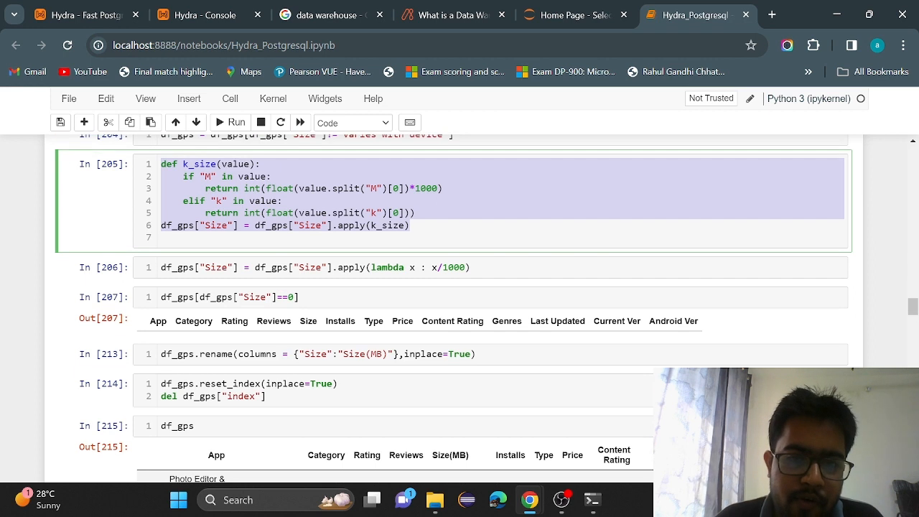
pyautogui.press('Right')
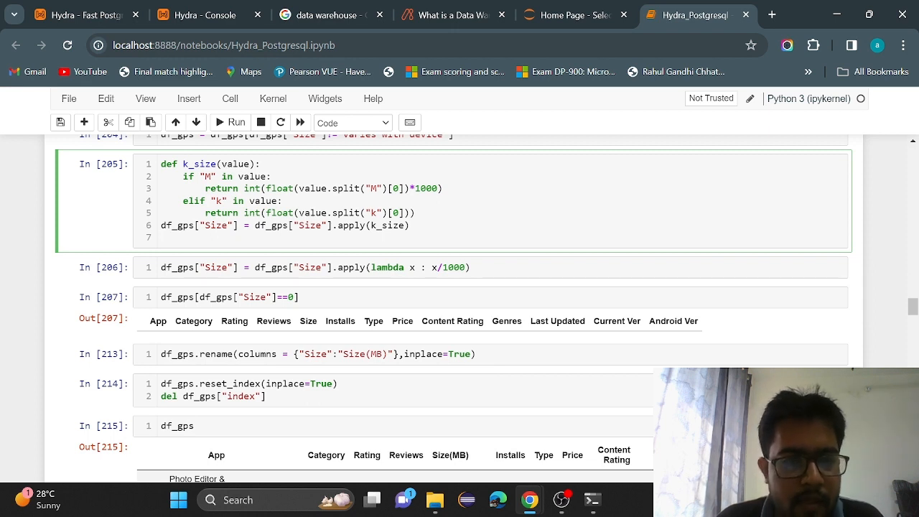
pyautogui.moveTo(411, 226); pyautogui.dragTo(127, 170)
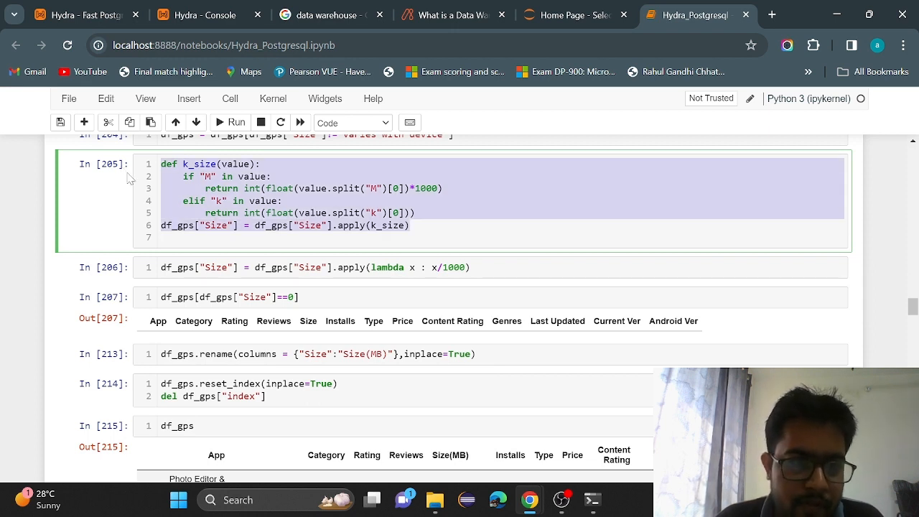
# - Compare the lambda cell dividing Size by 1000 with the last lines of the k_size cell
pyautogui.click(474, 268)
pyautogui.hotkey('shift', 'Home')
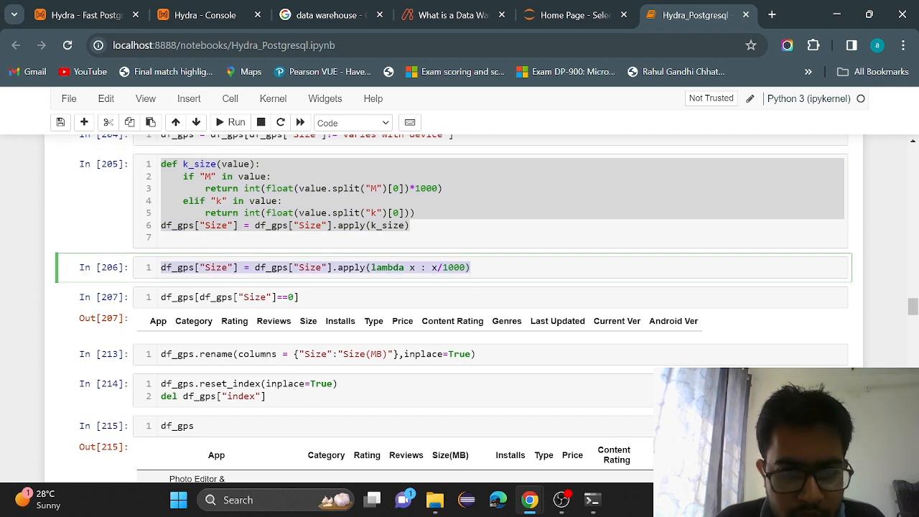
pyautogui.click(411, 226)
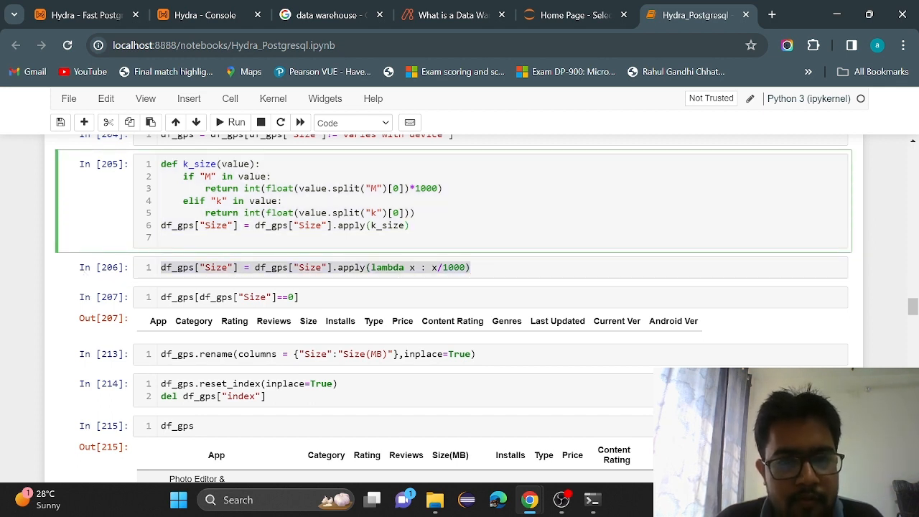
pyautogui.hotkey('shift', 'Home')
pyautogui.hotkey('shift', 'Up')
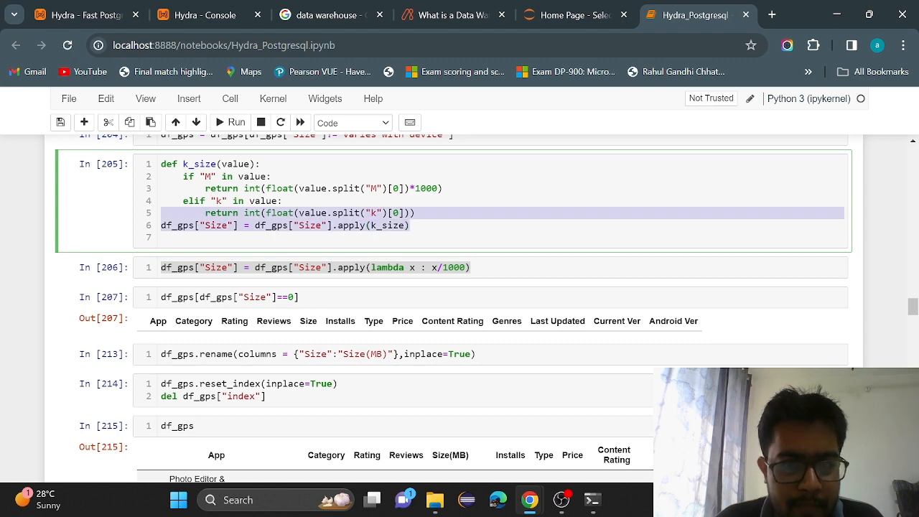
pyautogui.hotkey('shift', 'Return')
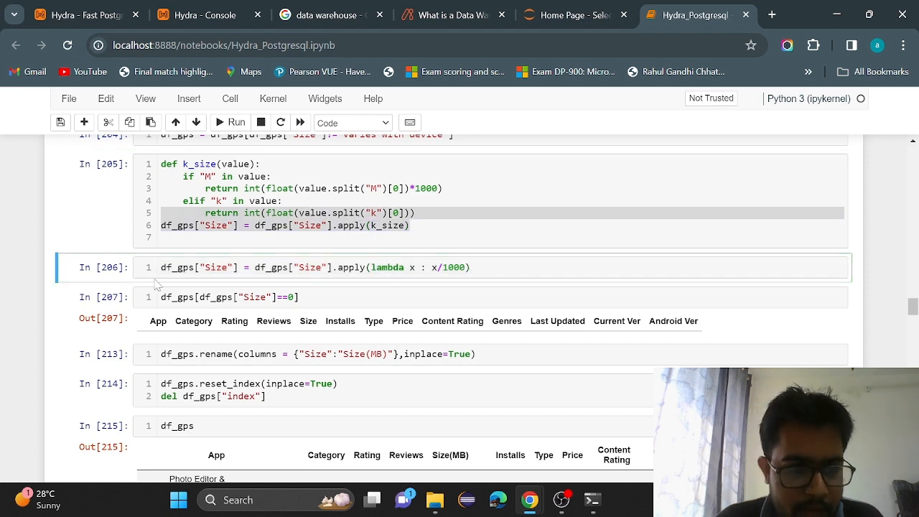
# - Review the df_gps table output, the Installs conversions and the cells listing unique Price values and converting Price to float
pyautogui.scroll(-2, 453, 323)
pyautogui.scroll(-12, 452, 323)
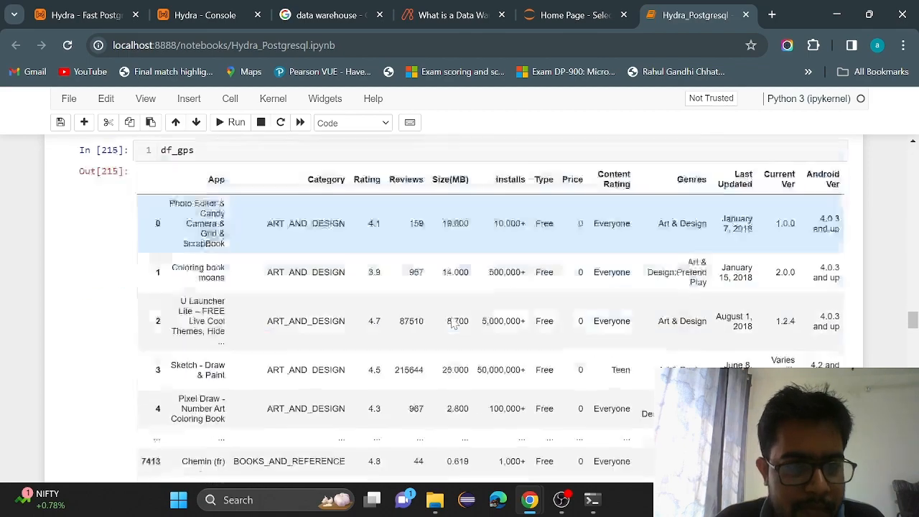
pyautogui.scroll(-10, 452, 323)
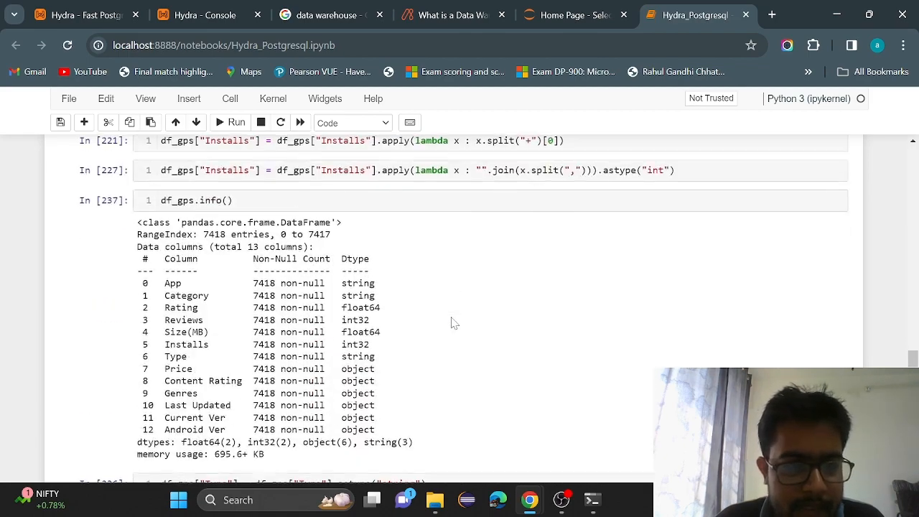
pyautogui.scroll(-4, 453, 324)
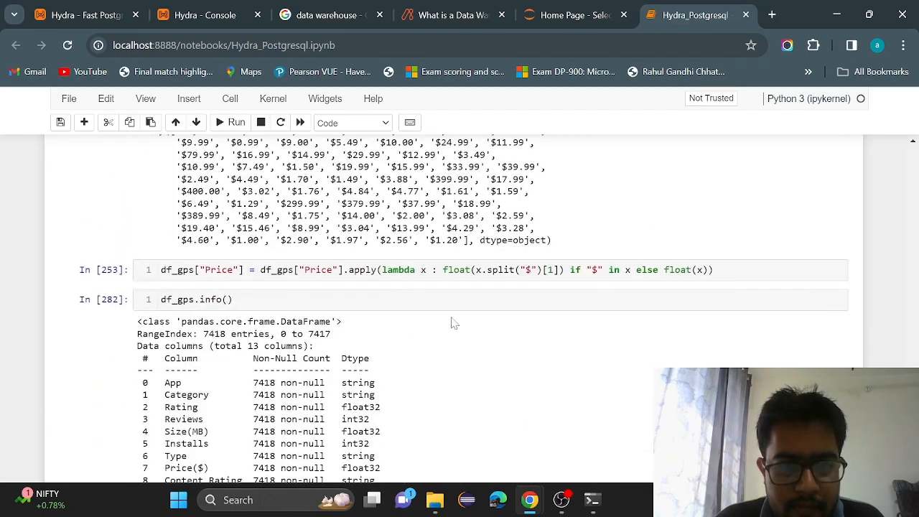
pyautogui.scroll(3, 452, 323)
pyautogui.scroll(-2, 452, 323)
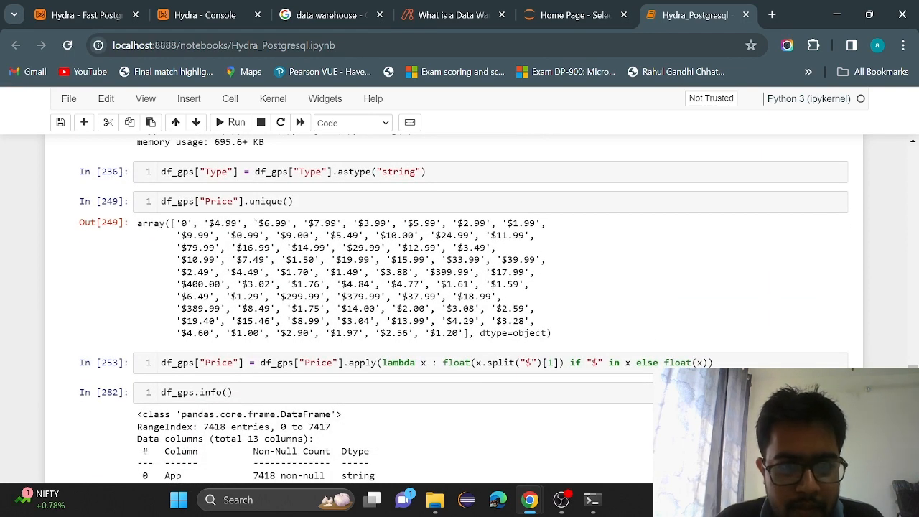
pyautogui.scroll(-2, 452, 323)
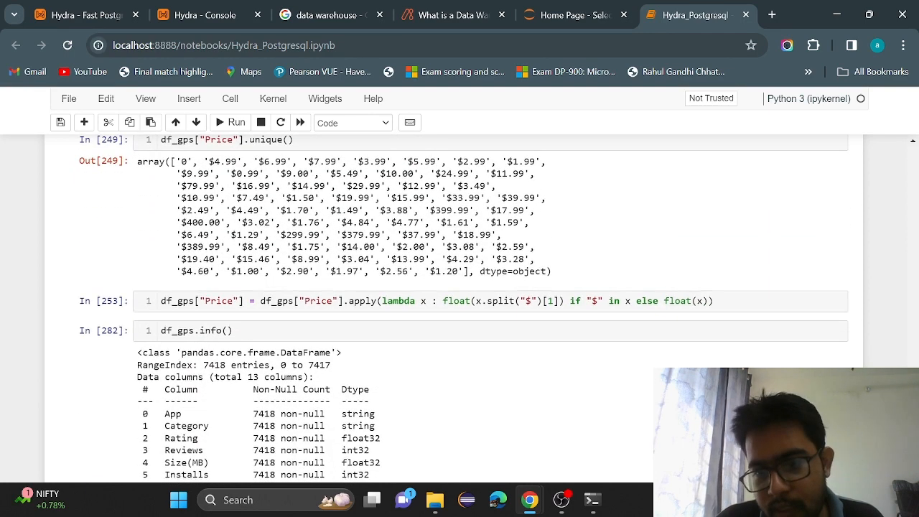
# - Review the Rating, Size(MB), Price, Content Rating, Genres and Last Updated conversion cells and the df_gps.head() output
pyautogui.scroll(-10, 460, 308)
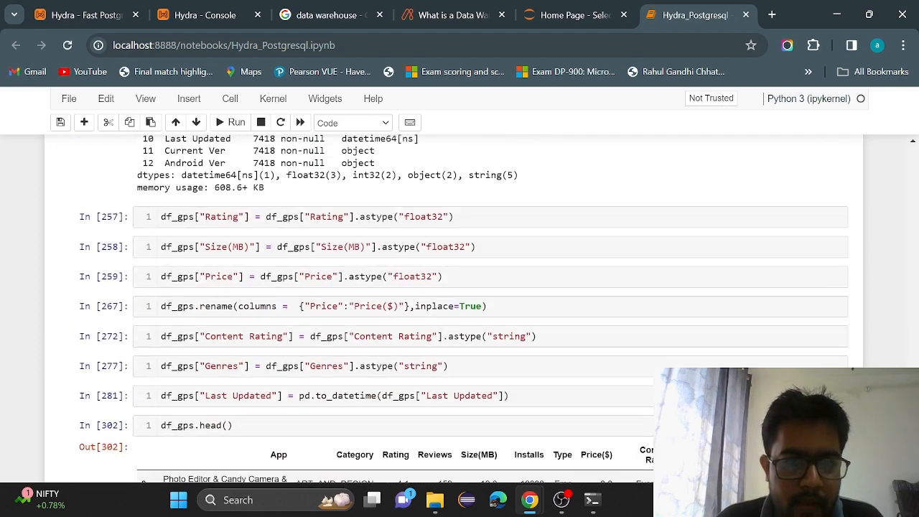
pyautogui.scroll(-7, 459, 309)
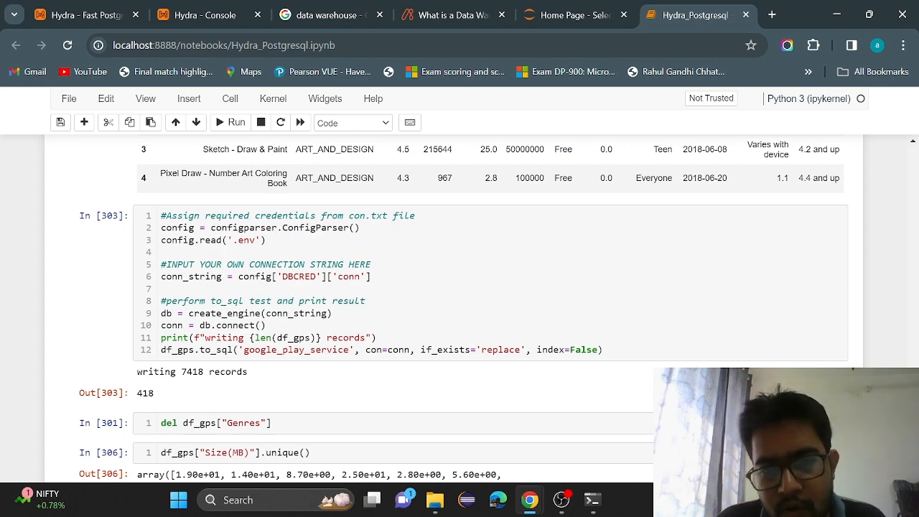
pyautogui.scroll(3, 431, 271)
pyautogui.scroll(2, 430, 269)
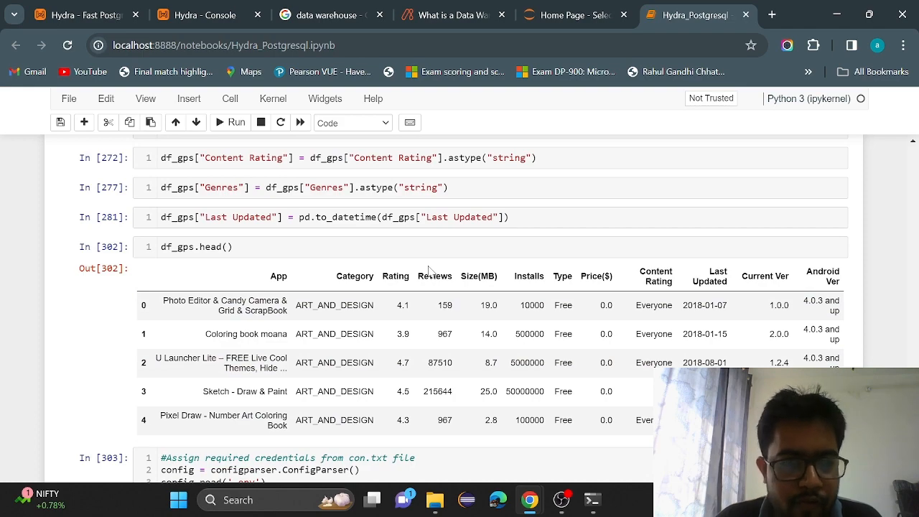
pyautogui.scroll(6, 430, 270)
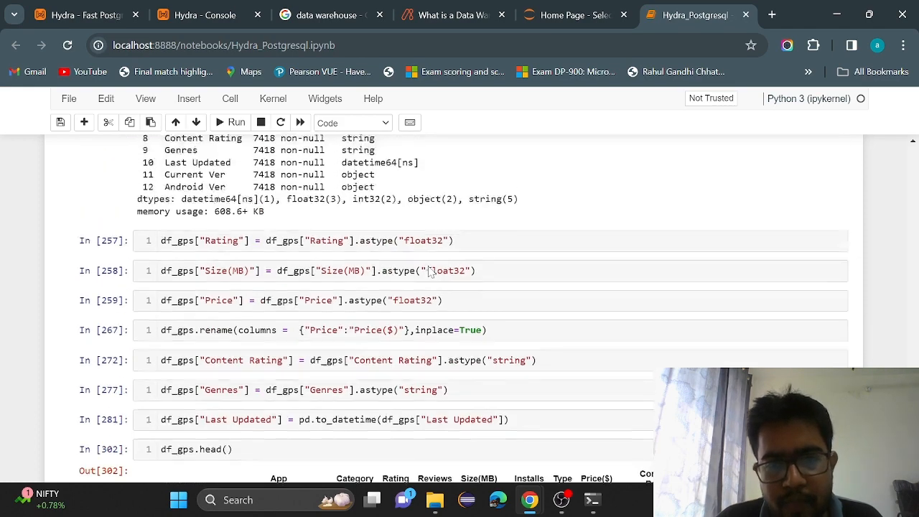
pyautogui.scroll(-5, 430, 270)
pyautogui.scroll(-4, 429, 271)
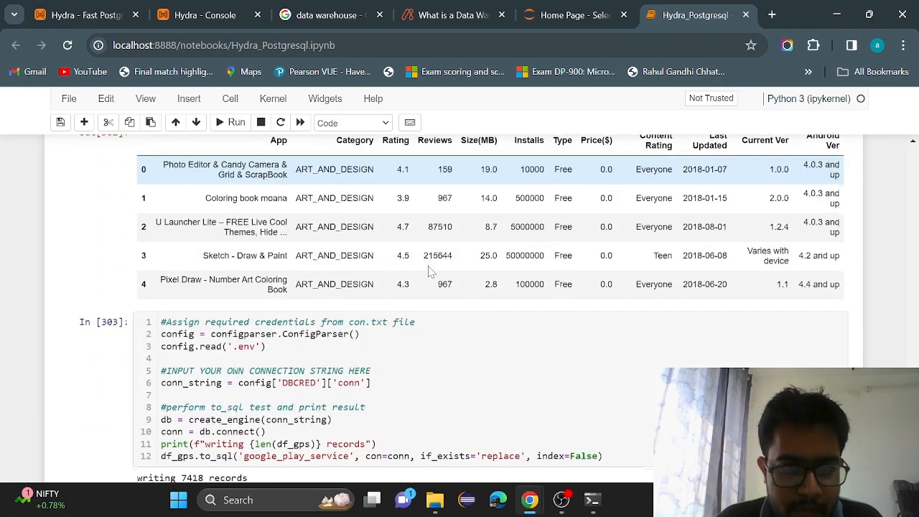
# - Examine the cell that reads the connection string from .env and writes df_gps to the google_play_service table
pyautogui.scroll(-5, 429, 271)
pyautogui.scroll(3, 429, 271)
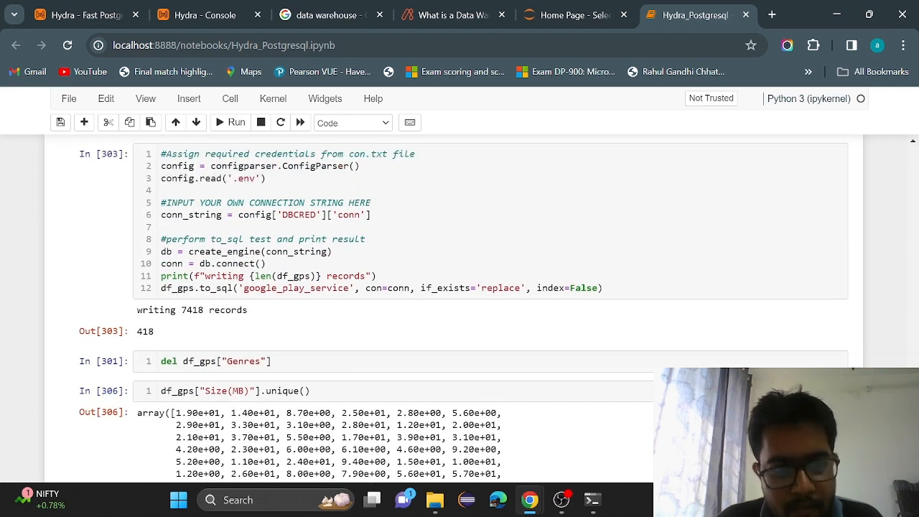
pyautogui.click(215, 315)
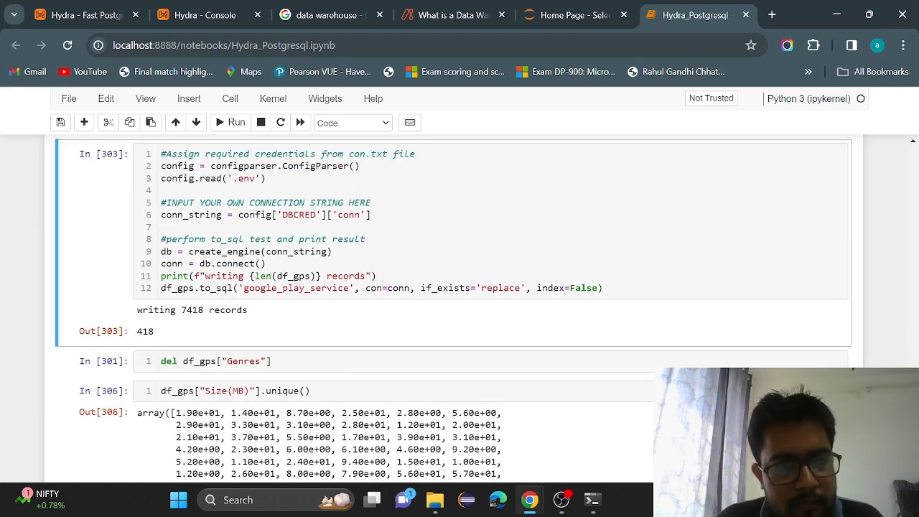
pyautogui.rightClick(503, 224)
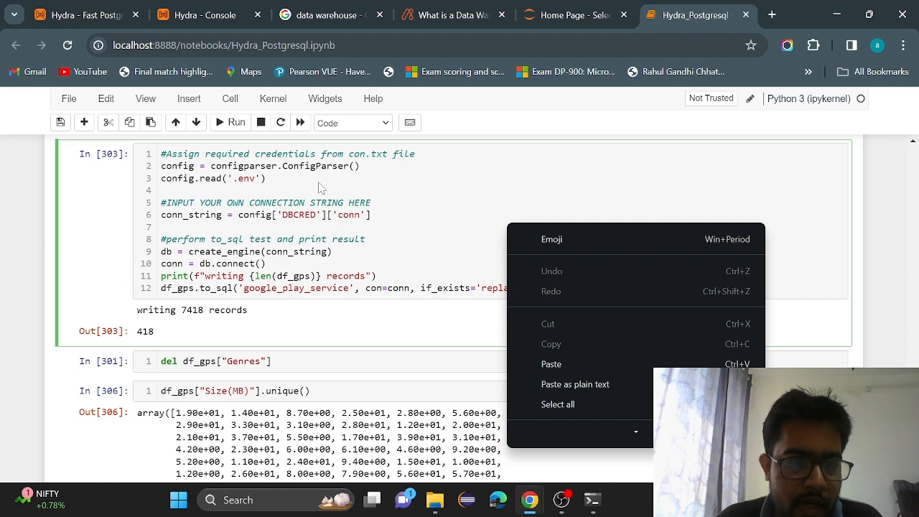
pyautogui.click(266, 178)
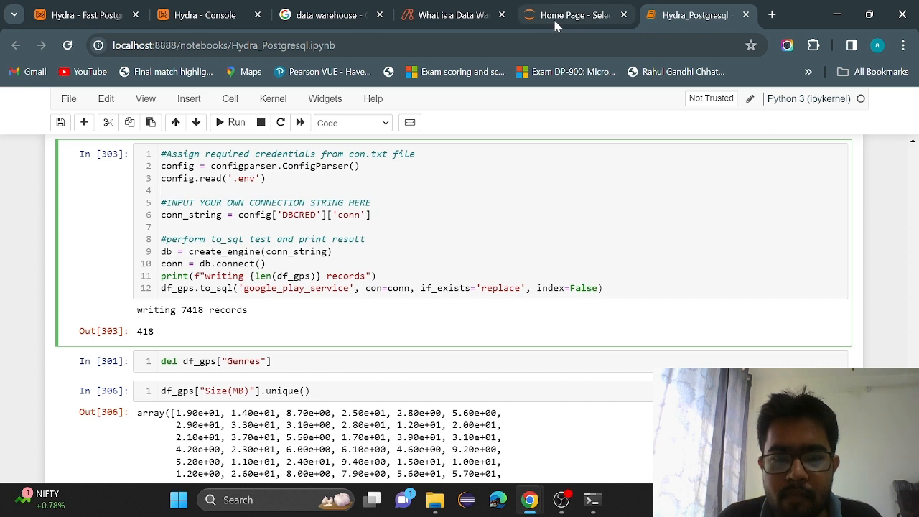
pyautogui.moveTo(553, 26)
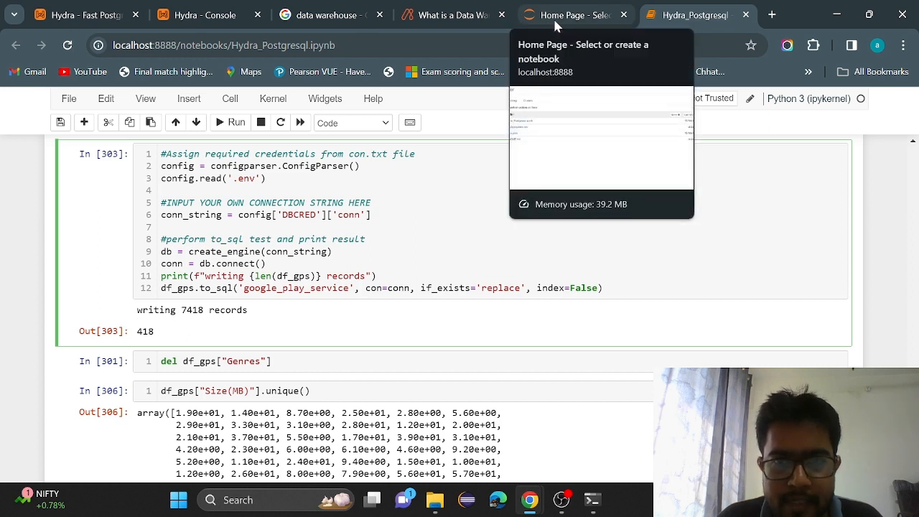
# - Look for the .env file in the Jupyter file list and in File Explorer's hydra_postgresql folder, then return to the notebook
pyautogui.click(556, 21)
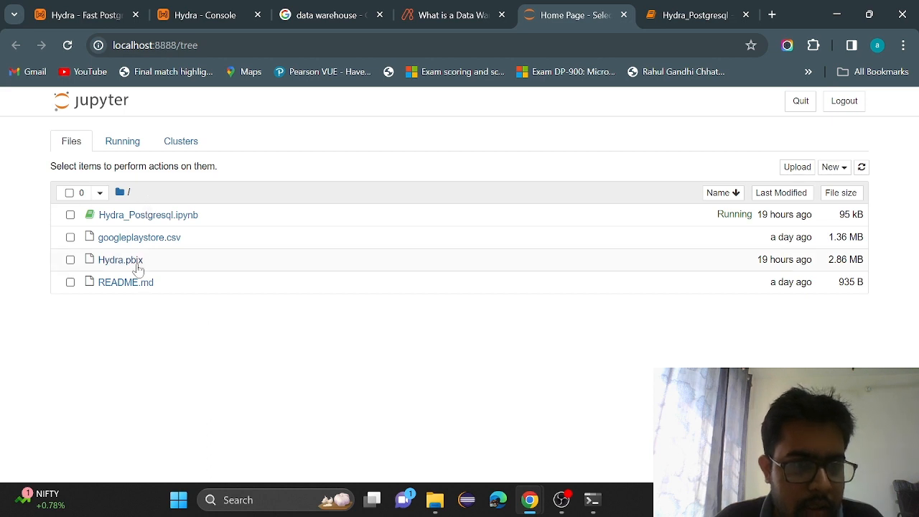
pyautogui.click(700, 15)
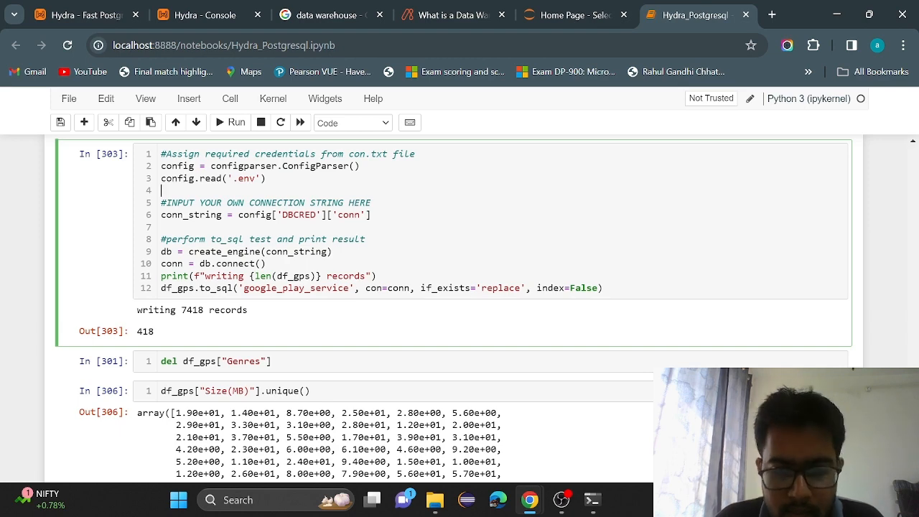
pyautogui.click(452, 14)
pyautogui.click(565, 16)
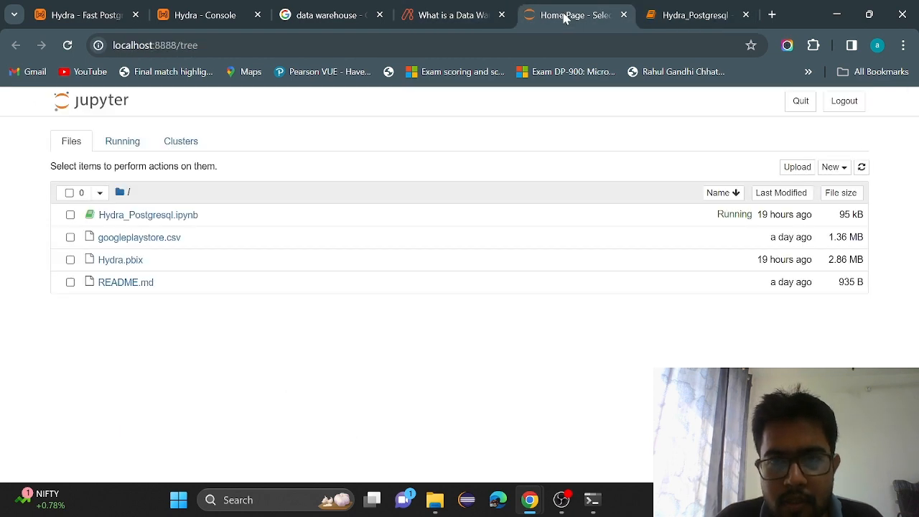
pyautogui.click(689, 15)
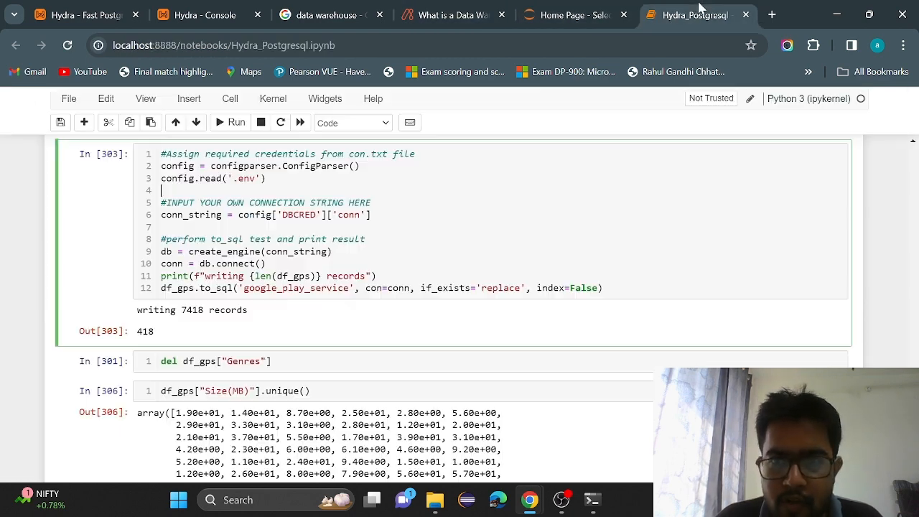
pyautogui.click(439, 501)
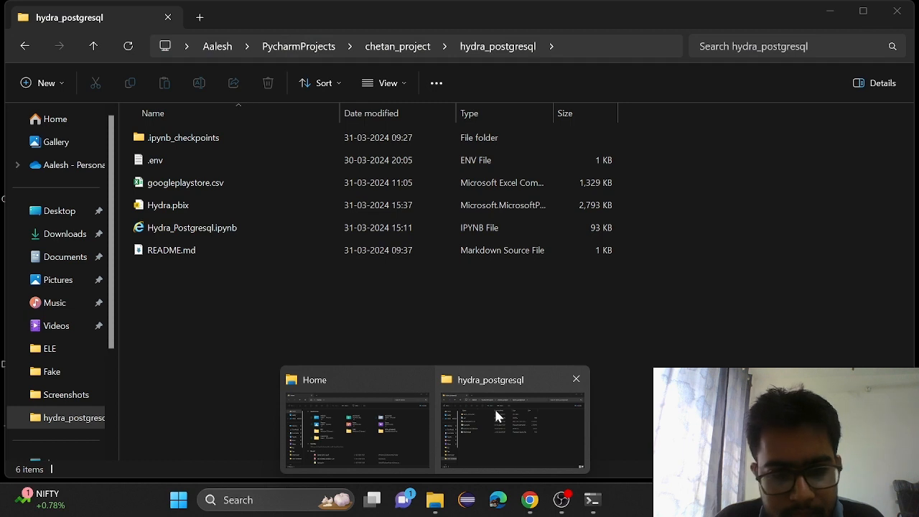
pyautogui.click(494, 407)
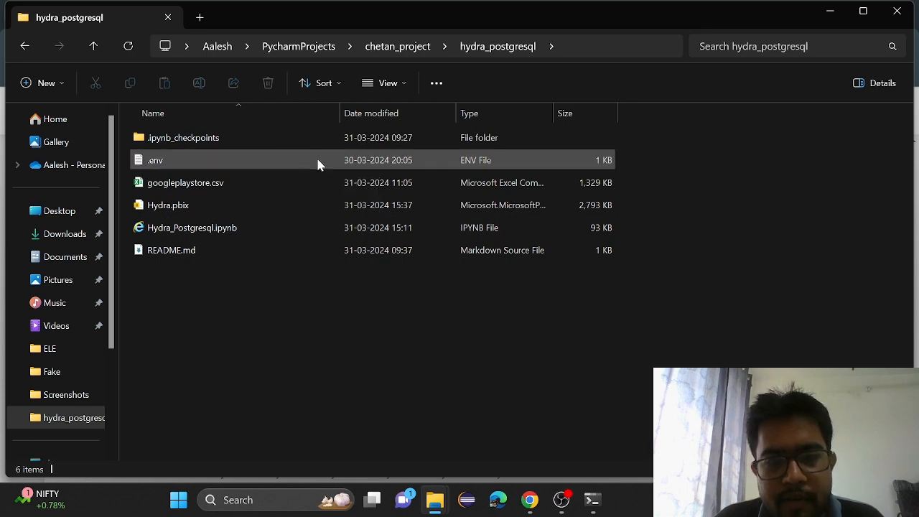
pyautogui.click(829, 12)
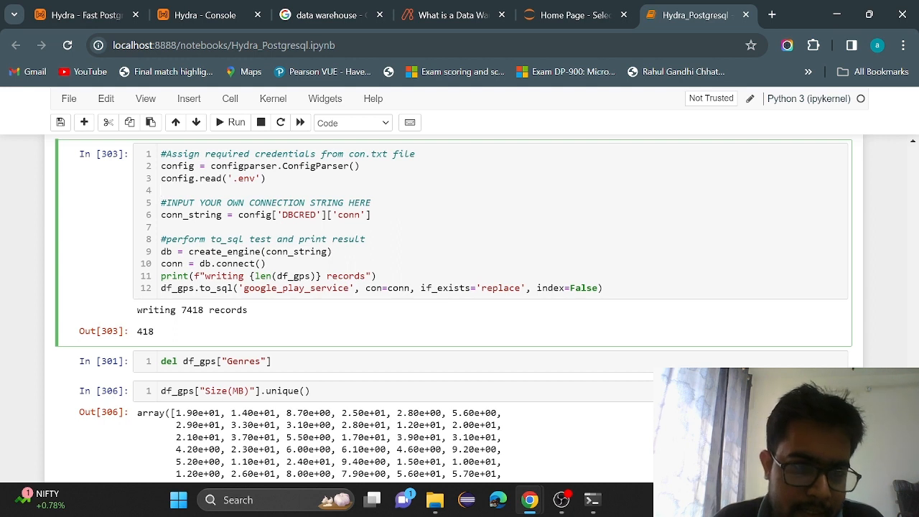
# - Highlight the lines that read .env with configparser and assign conn_string from the DBCRED section
pyautogui.moveTo(159, 190); pyautogui.dragTo(148, 171)
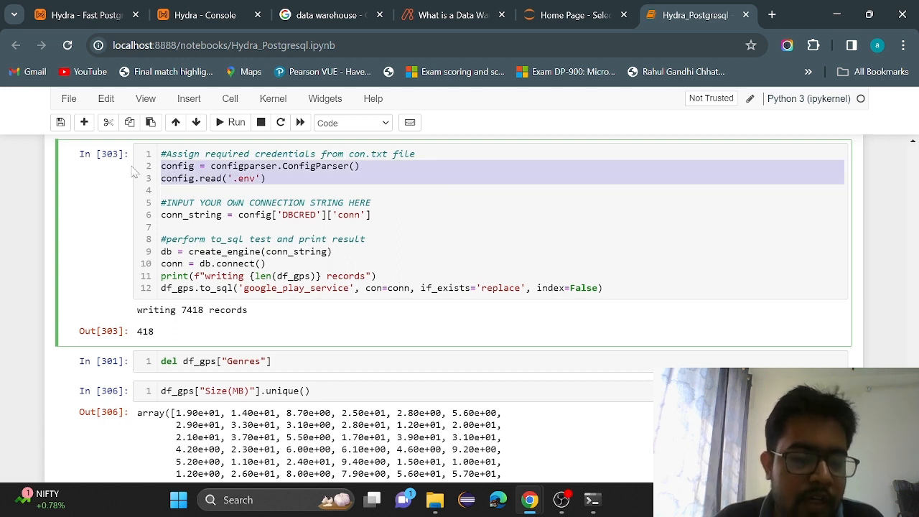
pyautogui.click(161, 190)
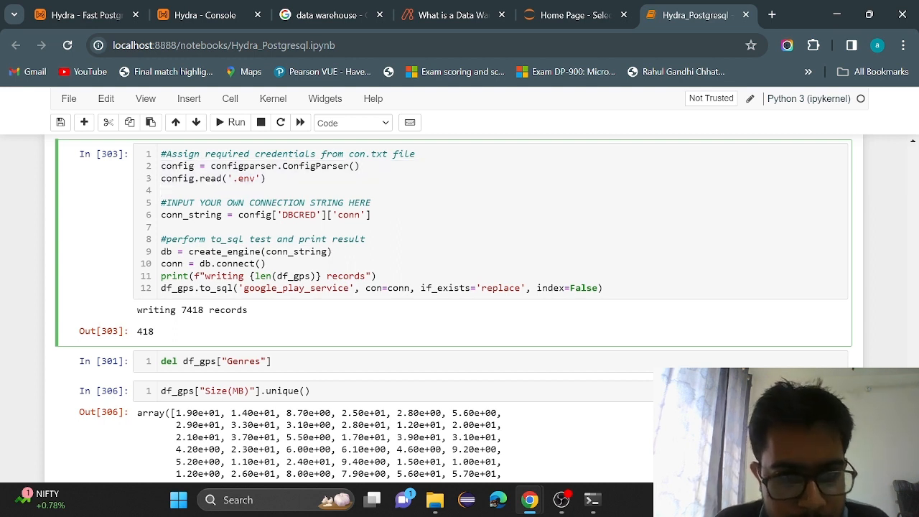
pyautogui.scroll(-1, 454, 307)
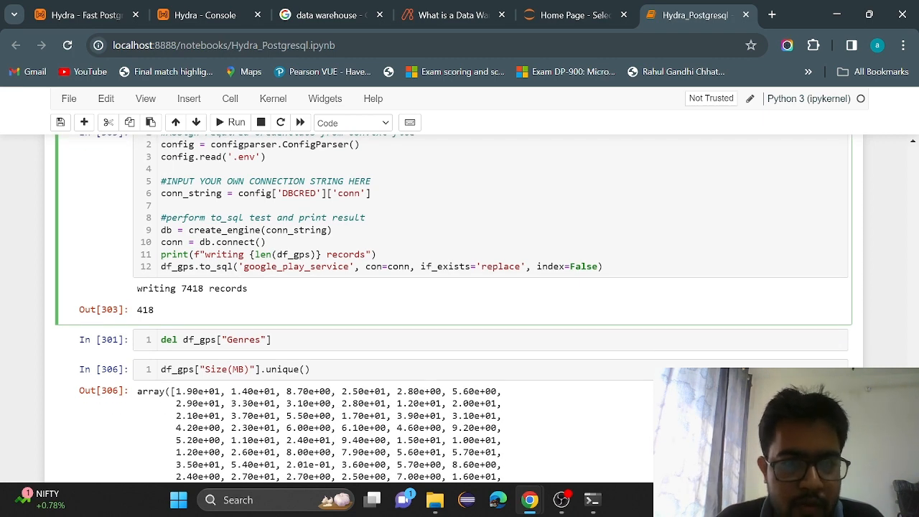
pyautogui.moveTo(372, 194); pyautogui.dragTo(160, 195)
pyautogui.click(160, 205)
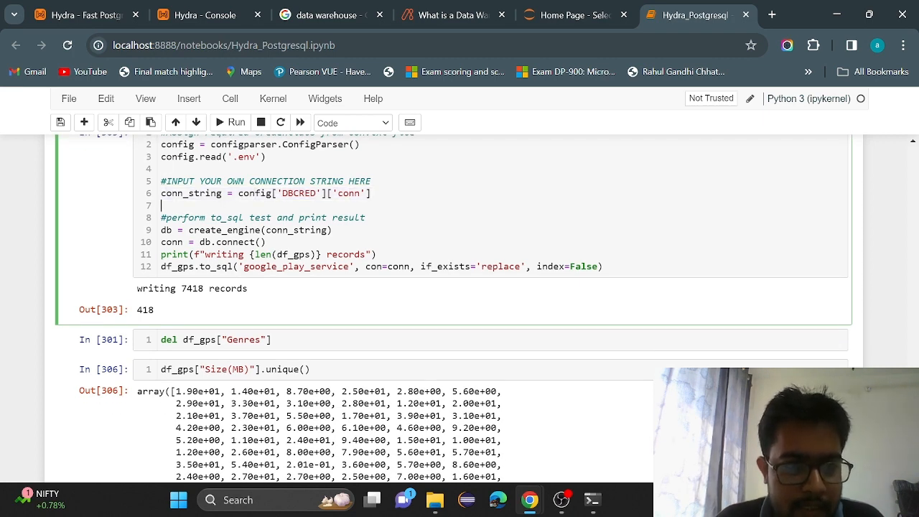
# - Highlight the create_engine(conn_string) and conn = db.connect() lines that open the database connection
pyautogui.moveTo(331, 230); pyautogui.dragTo(161, 230)
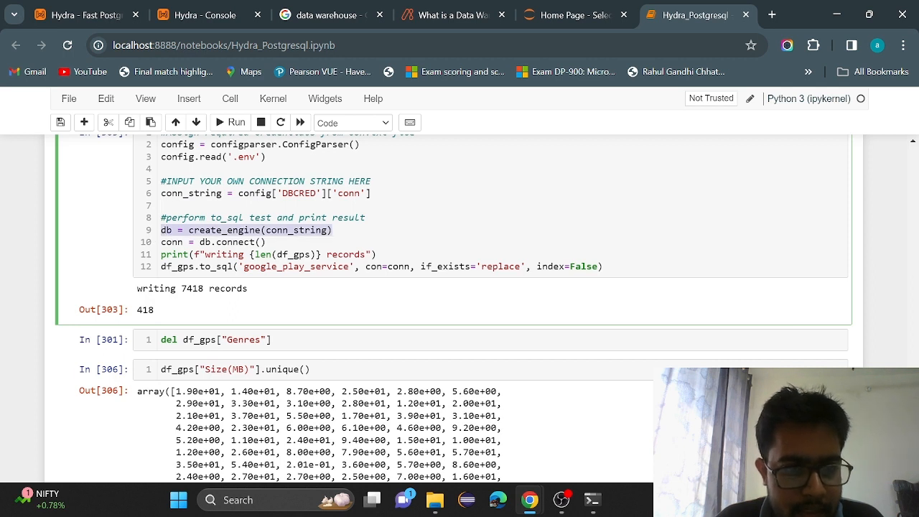
pyautogui.click(266, 242)
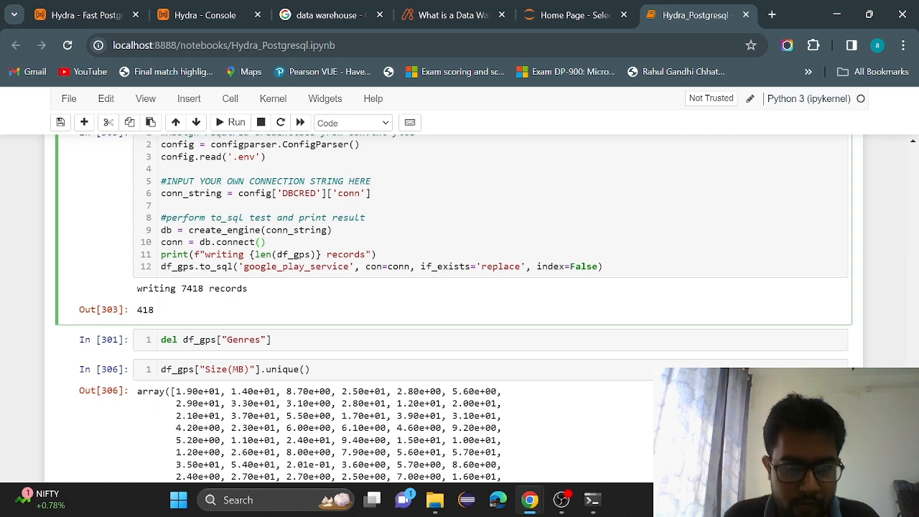
pyautogui.scroll(-1, 460, 309)
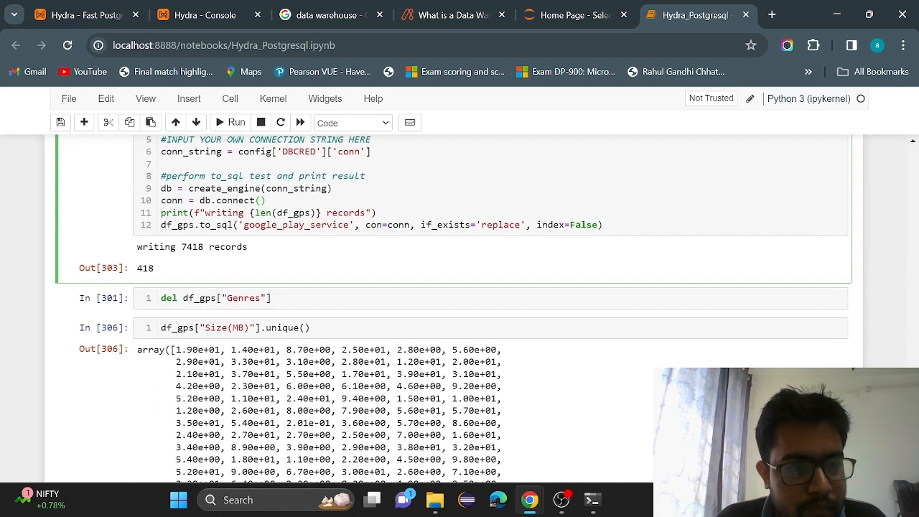
pyautogui.hotkey('shift', 'Home')
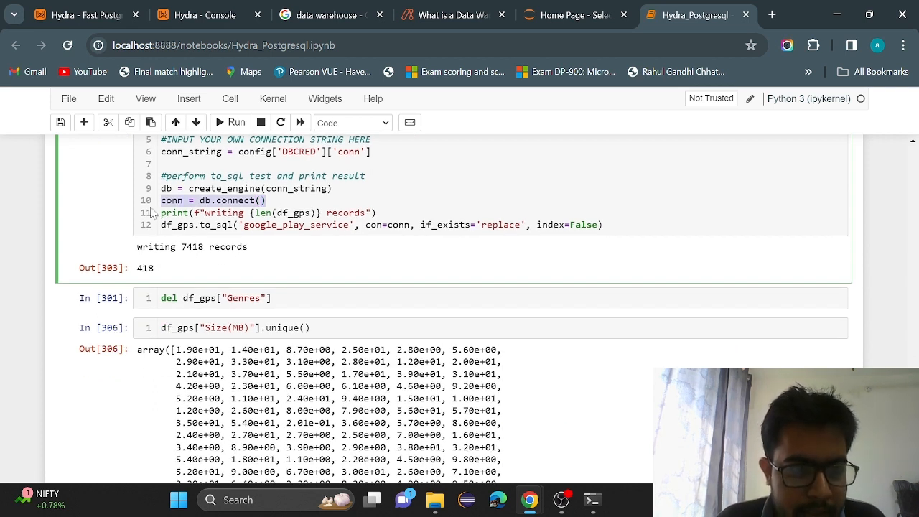
pyautogui.hotkey('shift', 'Up')
pyautogui.click(266, 201)
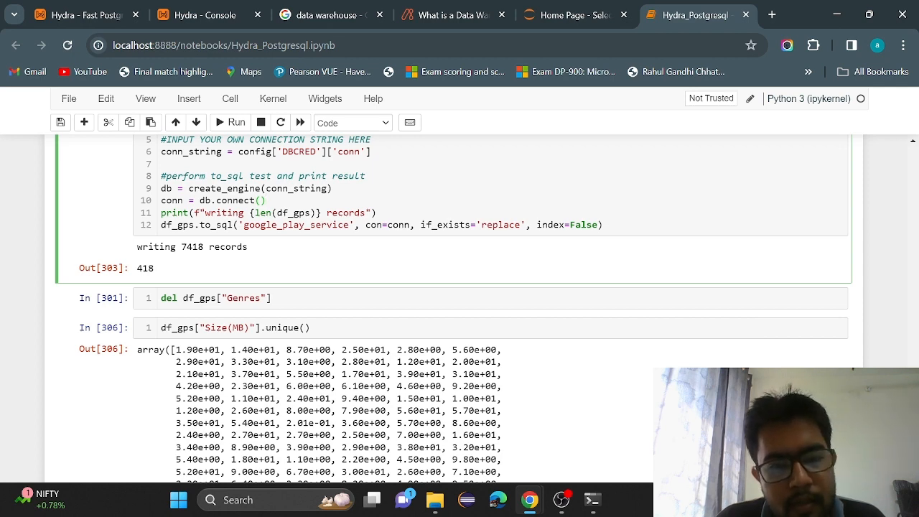
# - Examine the df_gps.to_sql line and its arguments: table name google_play_service, con=conn, if_exists='replace' and index=False
pyautogui.scroll(-1, 266, 201)
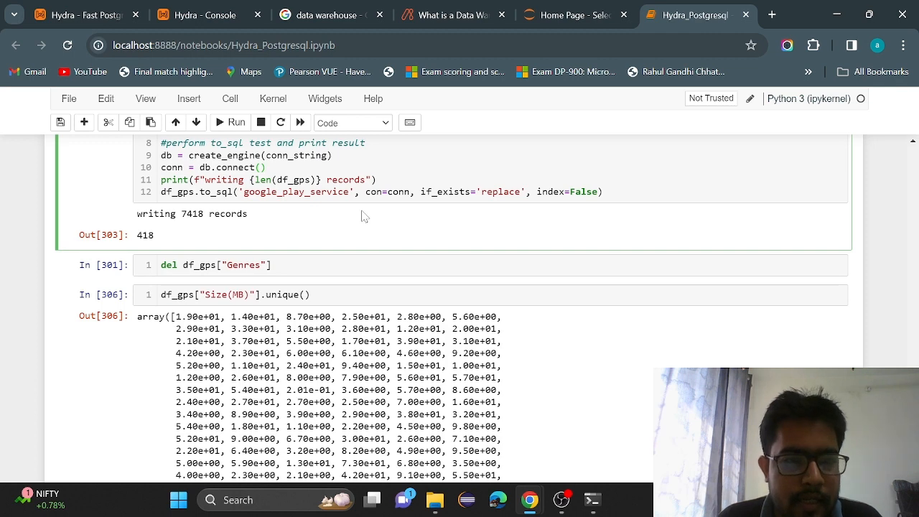
pyautogui.scroll(1, 342, 209)
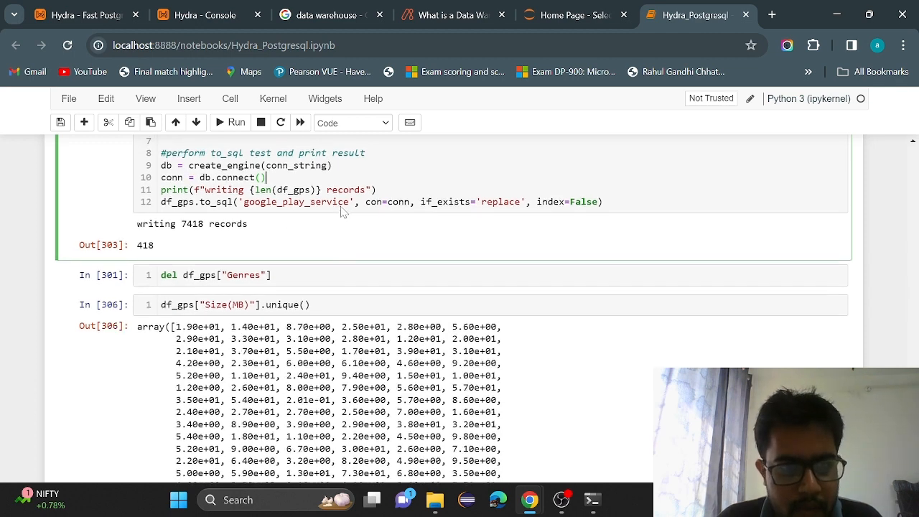
pyautogui.moveTo(603, 202); pyautogui.dragTo(157, 204)
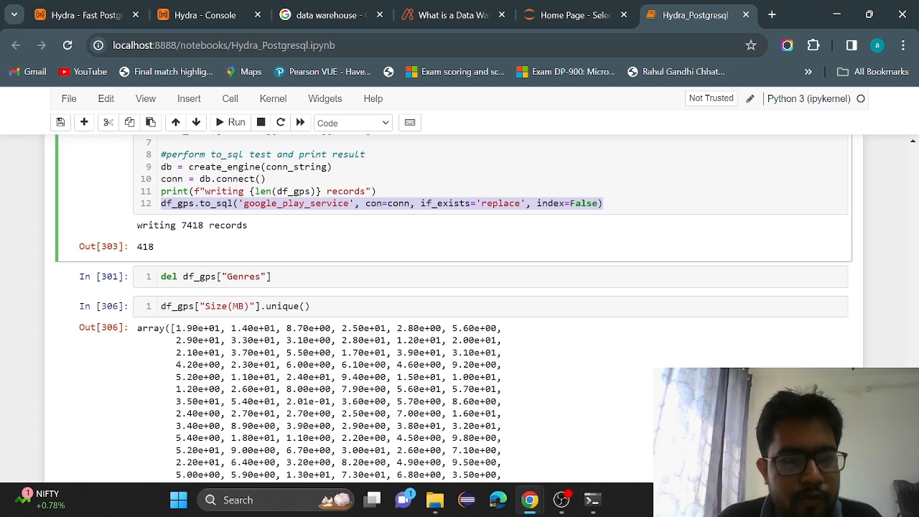
pyautogui.click(266, 179)
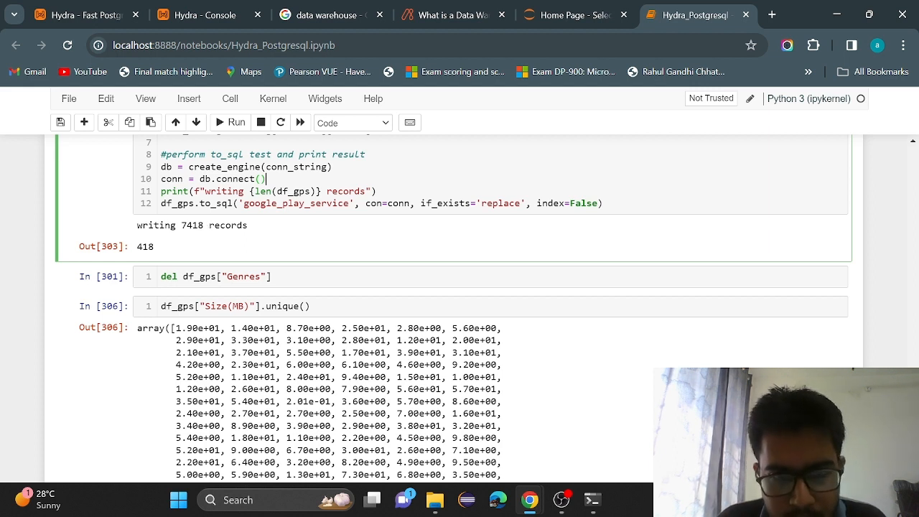
pyautogui.moveTo(243, 203); pyautogui.dragTo(409, 203)
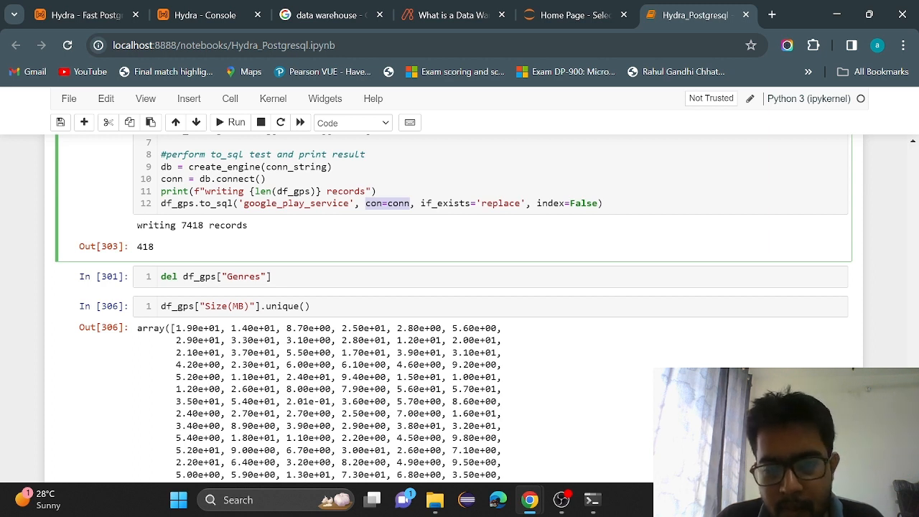
pyautogui.moveTo(520, 203); pyautogui.dragTo(425, 203)
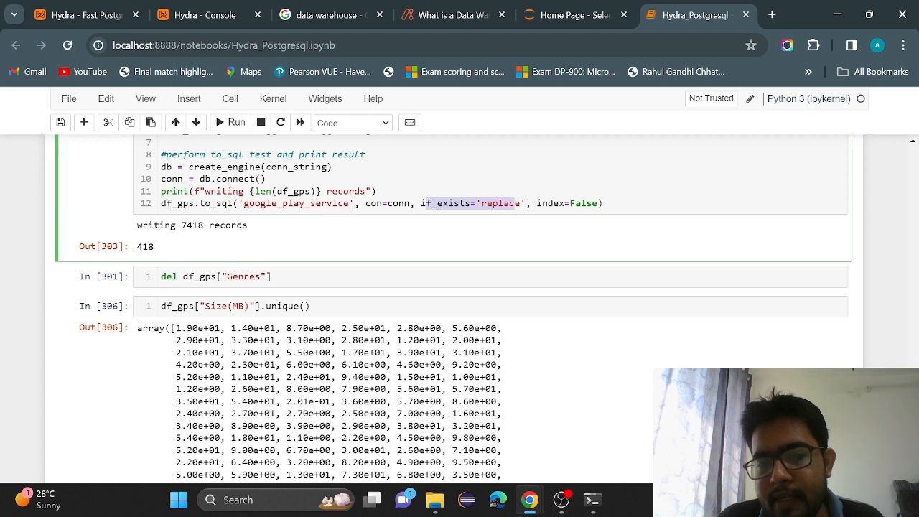
pyautogui.moveTo(526, 203); pyautogui.dragTo(421, 203)
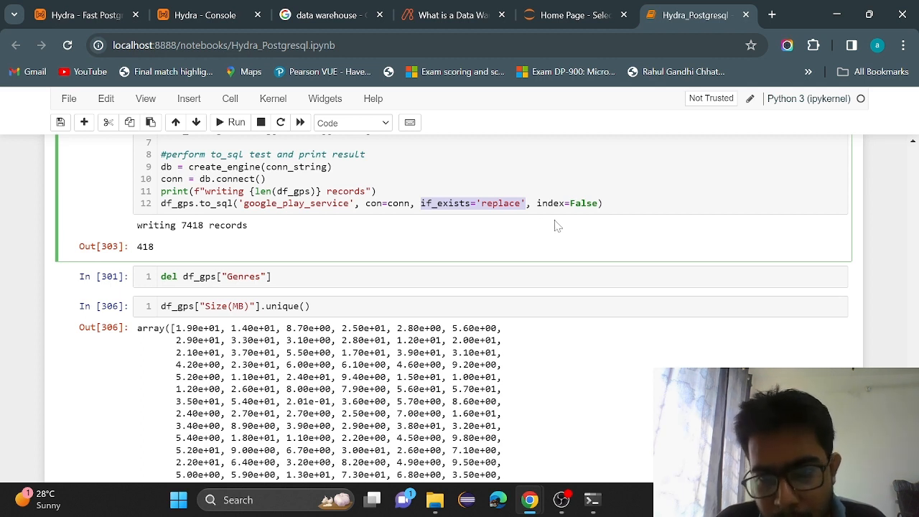
pyautogui.click(604, 203)
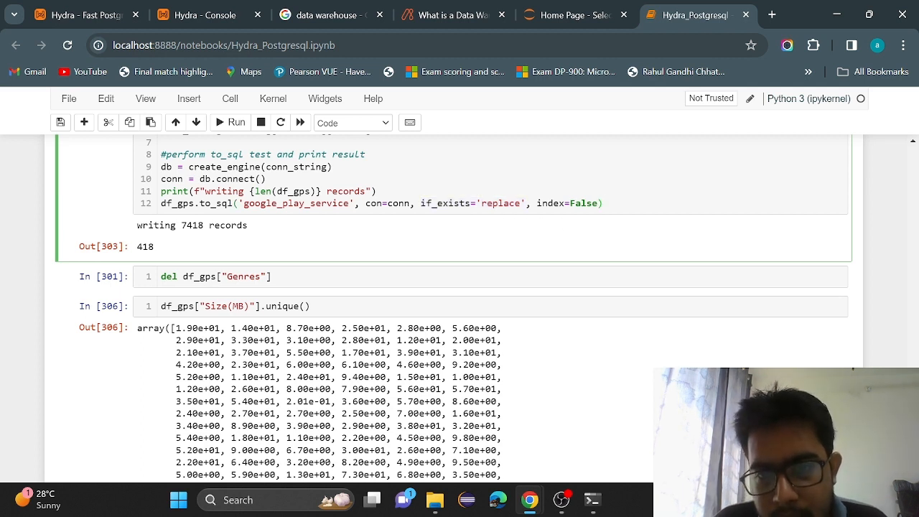
pyautogui.moveTo(598, 203); pyautogui.dragTo(531, 203)
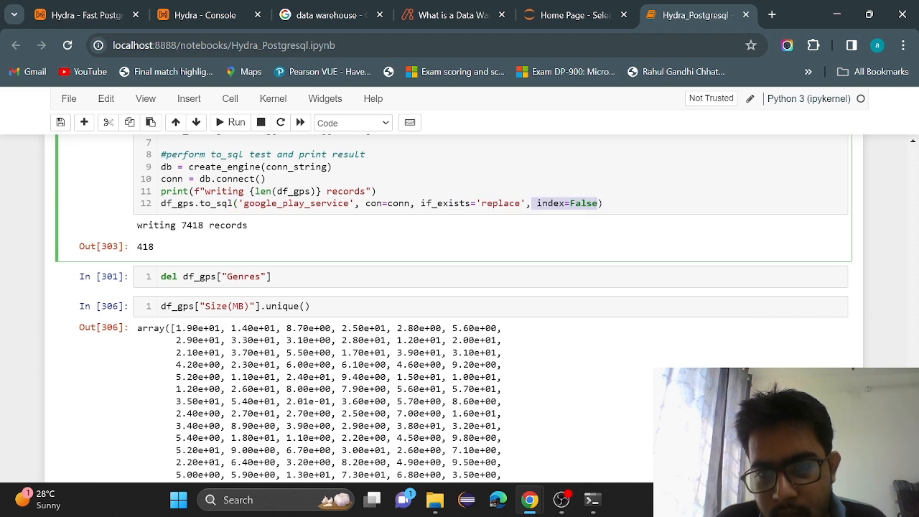
pyautogui.click(604, 203)
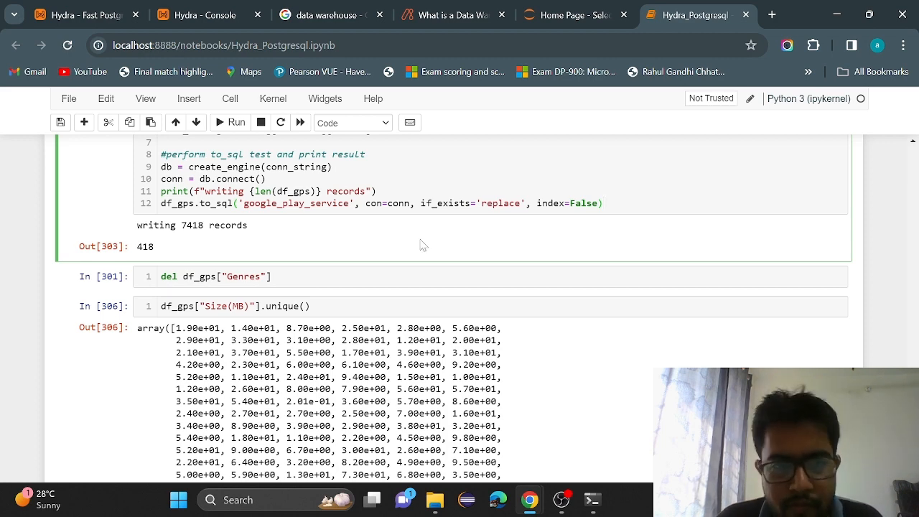
# - Skim the remaining notebook cells and the unique Size(MB) values down to the last empty cell
pyautogui.scroll(-1, 453, 309)
pyautogui.scroll(-10, 453, 308)
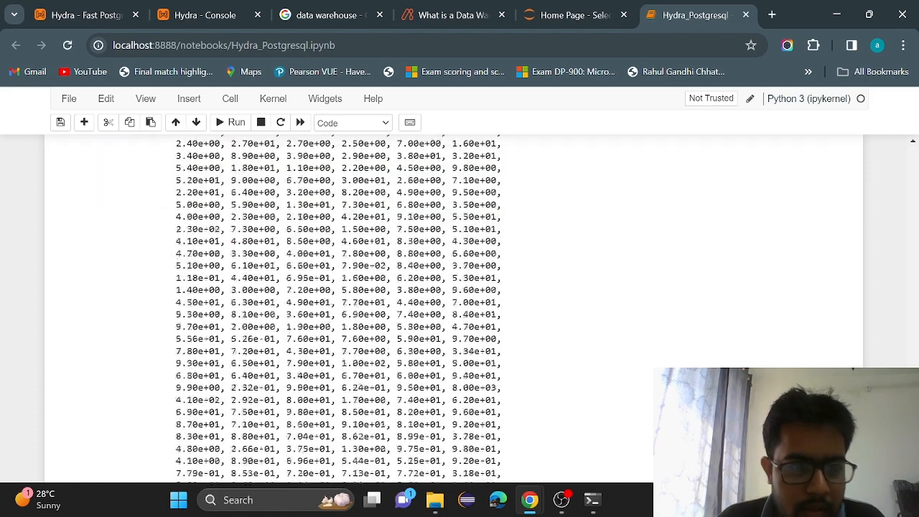
pyautogui.scroll(15, 453, 308)
pyautogui.scroll(-20, 454, 308)
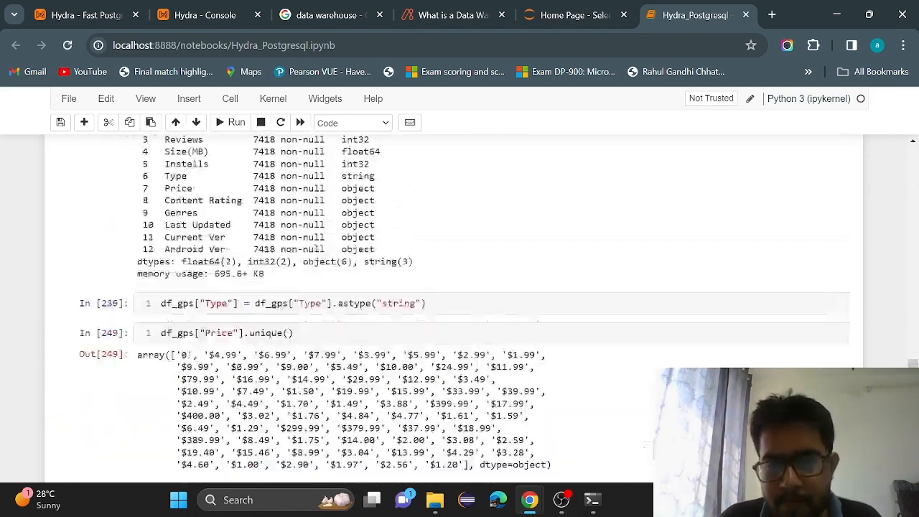
pyautogui.scroll(-6, 454, 309)
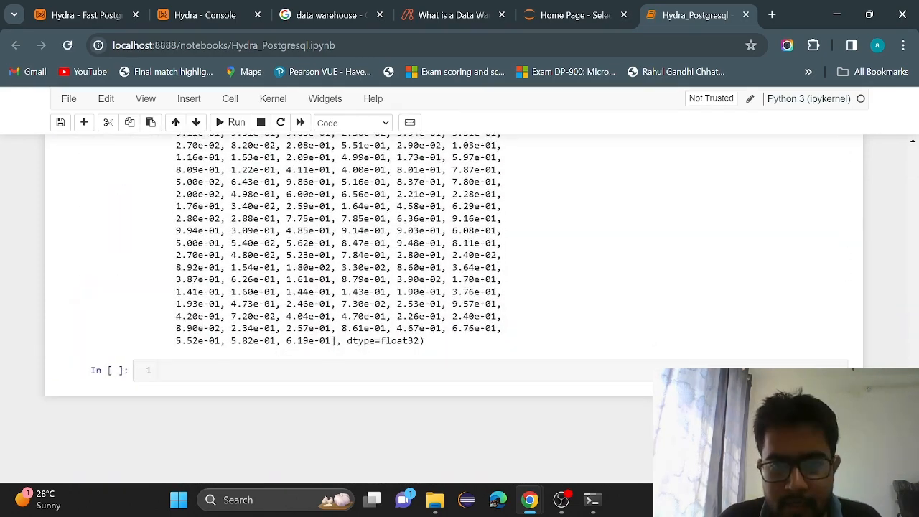
pyautogui.scroll(7, 454, 309)
pyautogui.scroll(8, 337, 308)
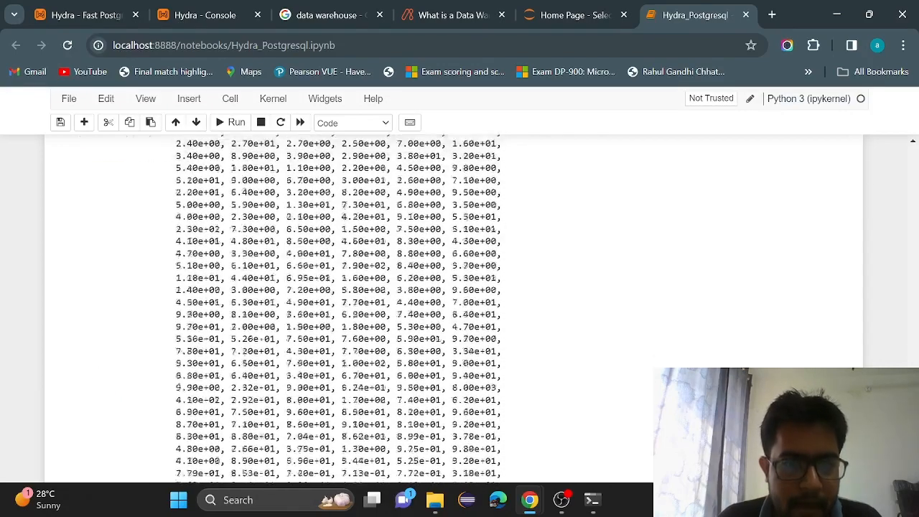
# - Switch to the Hydra console, replace the asterisk with "App" in the google_play_service query, run it and review the rows
pyautogui.click(206, 15)
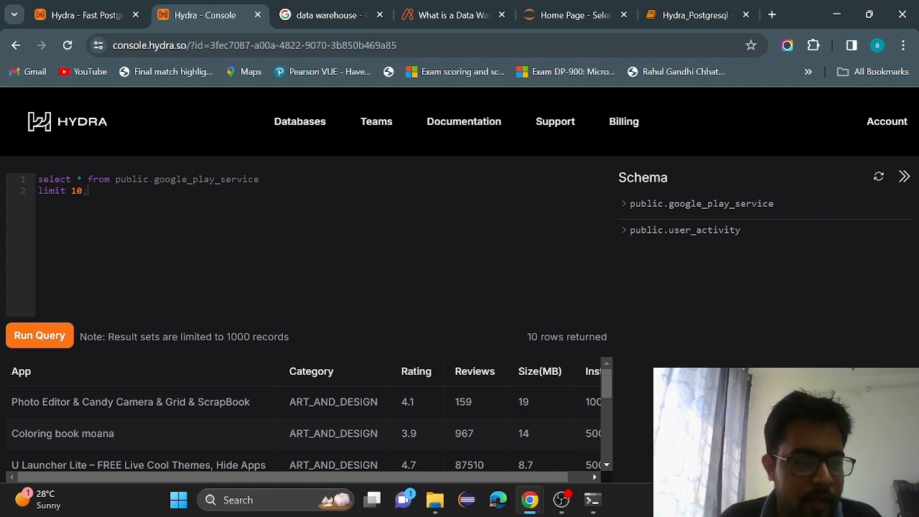
pyautogui.click(83, 179)
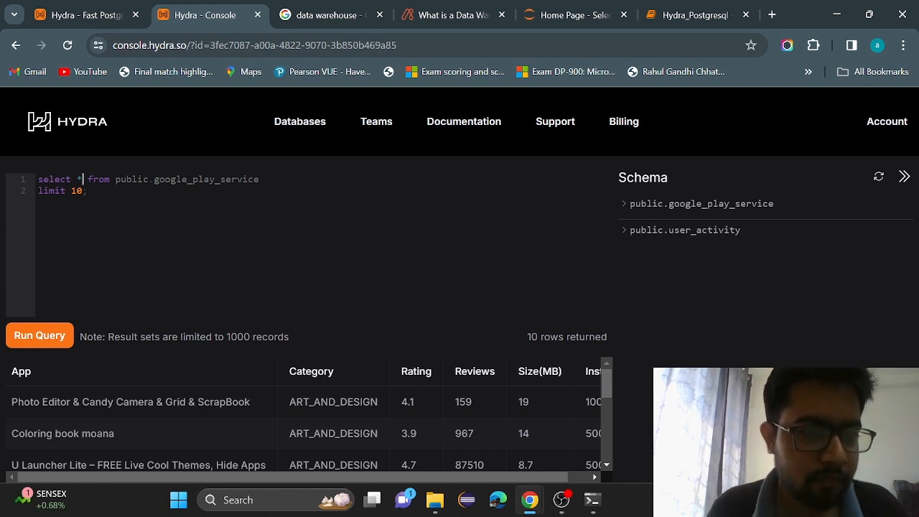
pyautogui.press('BackSpace')
pyautogui.write('""')
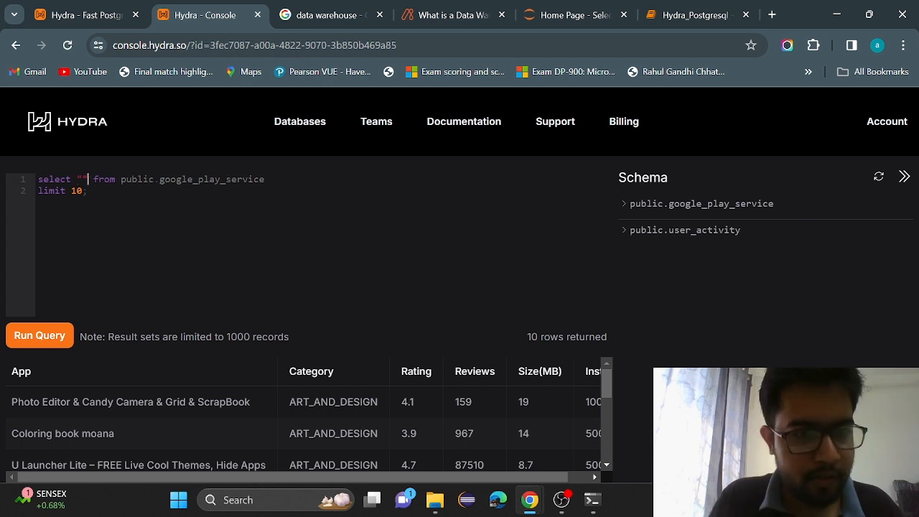
pyautogui.press('Left')
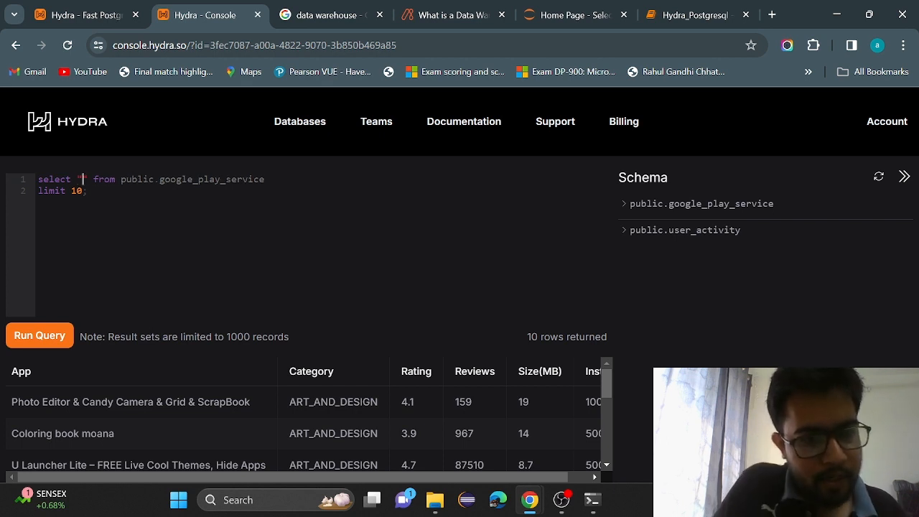
pyautogui.write('App')
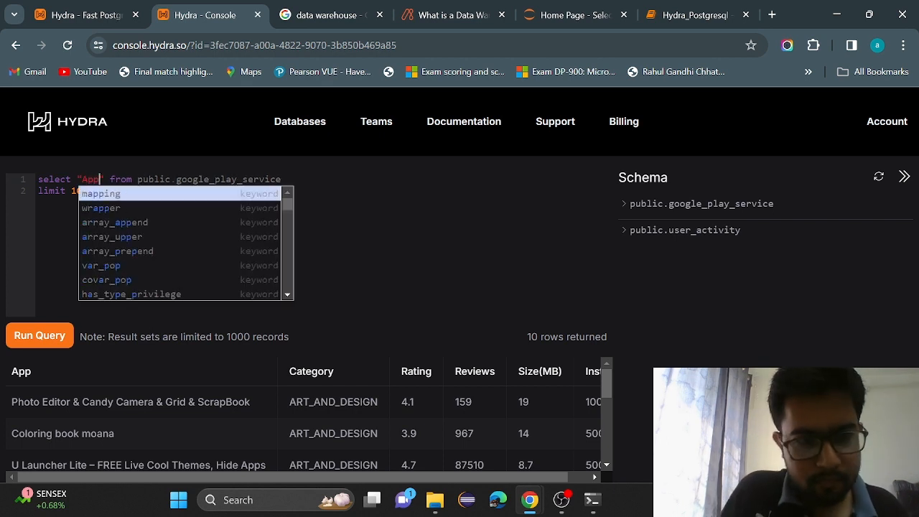
pyautogui.press('Escape')
pyautogui.click(45, 344)
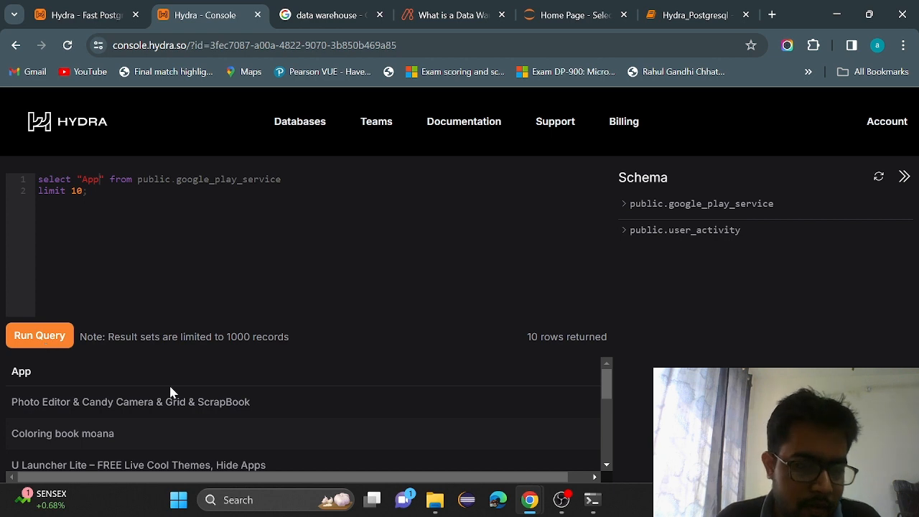
pyautogui.scroll(-4, 170, 389)
pyautogui.scroll(5, 212, 402)
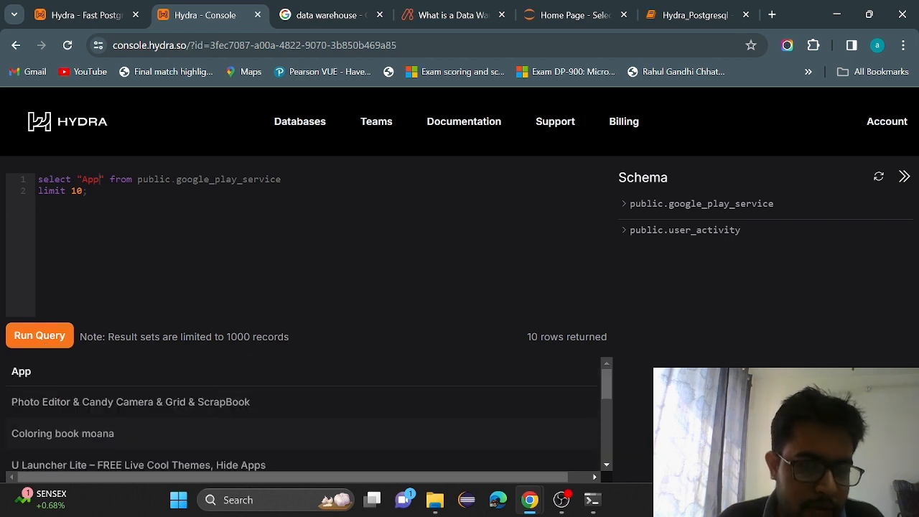
# - Highlight both lines of the "App" query in the editor
pyautogui.click(89, 191)
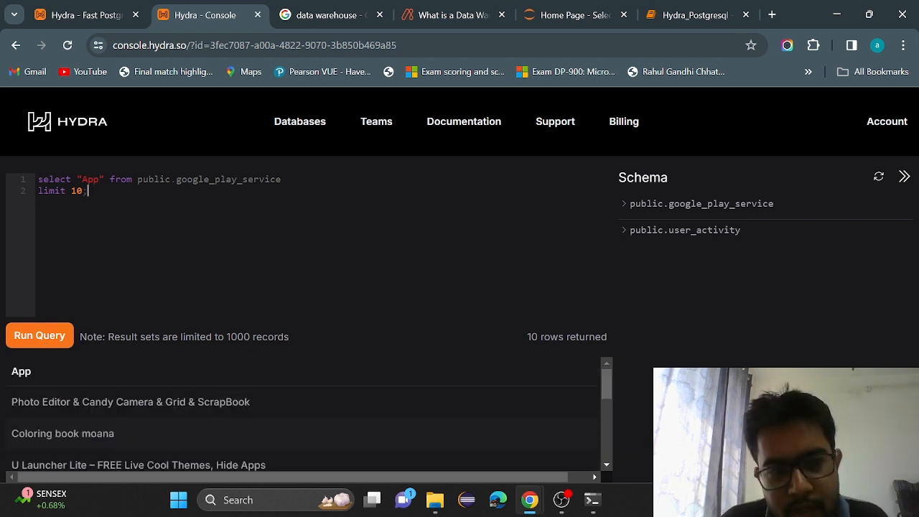
pyautogui.moveTo(88, 191); pyautogui.dragTo(9, 179)
pyautogui.click(160, 202)
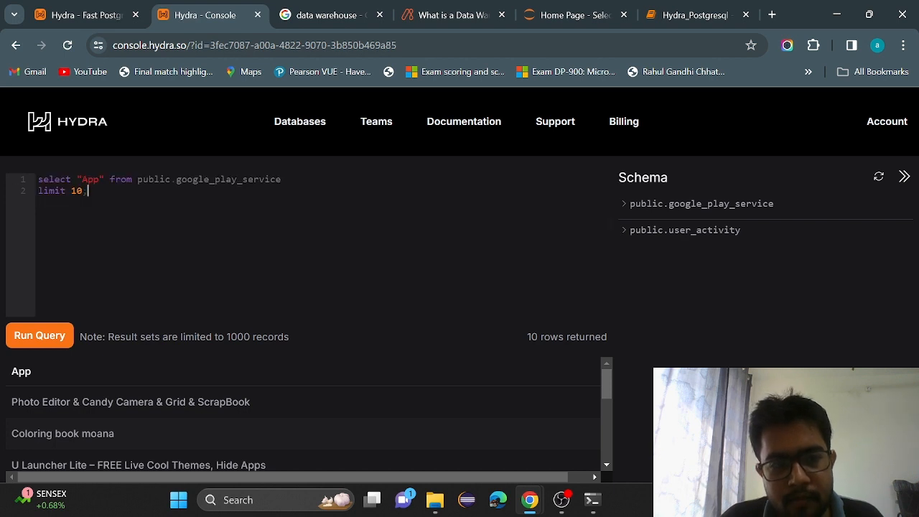
pyautogui.moveTo(88, 190); pyautogui.dragTo(30, 188)
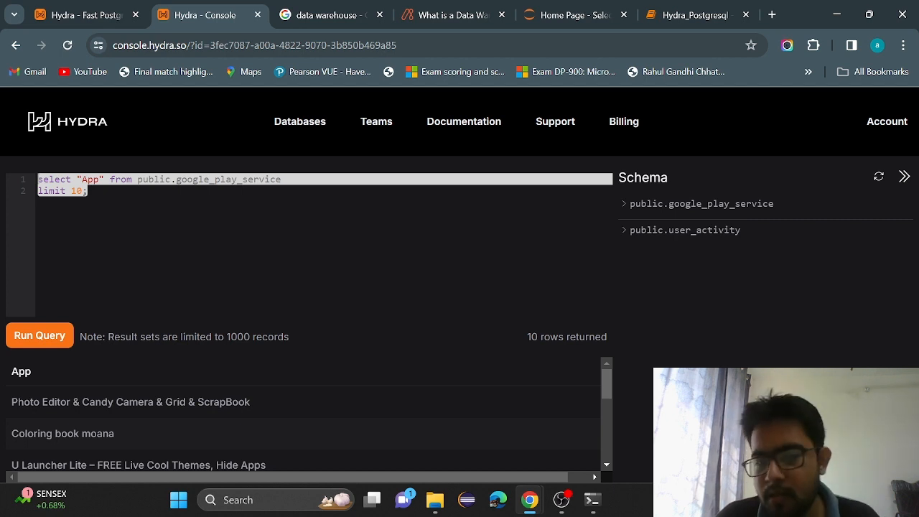
# - Minimize the open windows to reach the desktop, search for "power" and launch Power BI Desktop
pyautogui.click(838, 14)
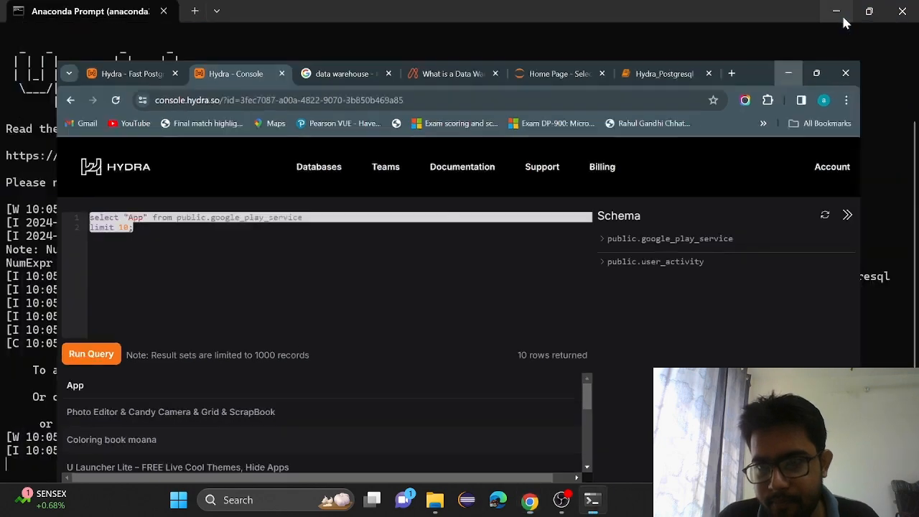
pyautogui.click(839, 13)
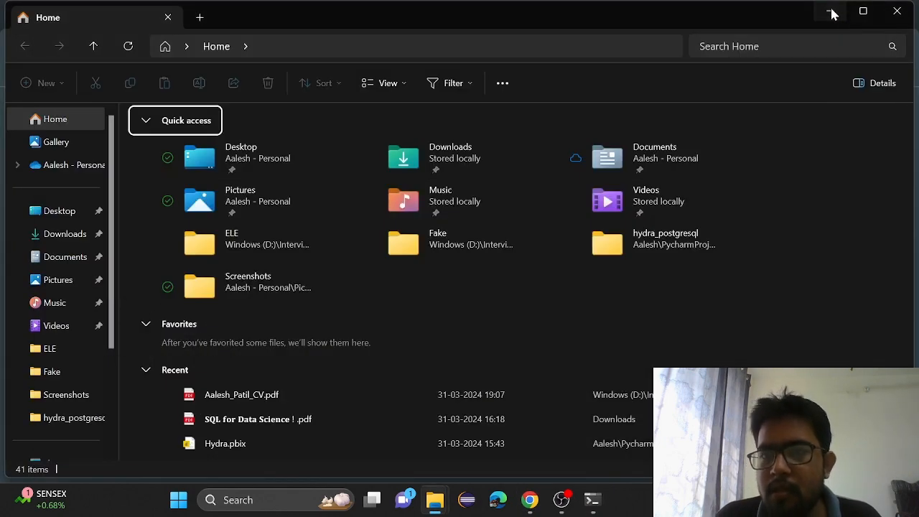
pyautogui.click(833, 14)
pyautogui.click(834, 14)
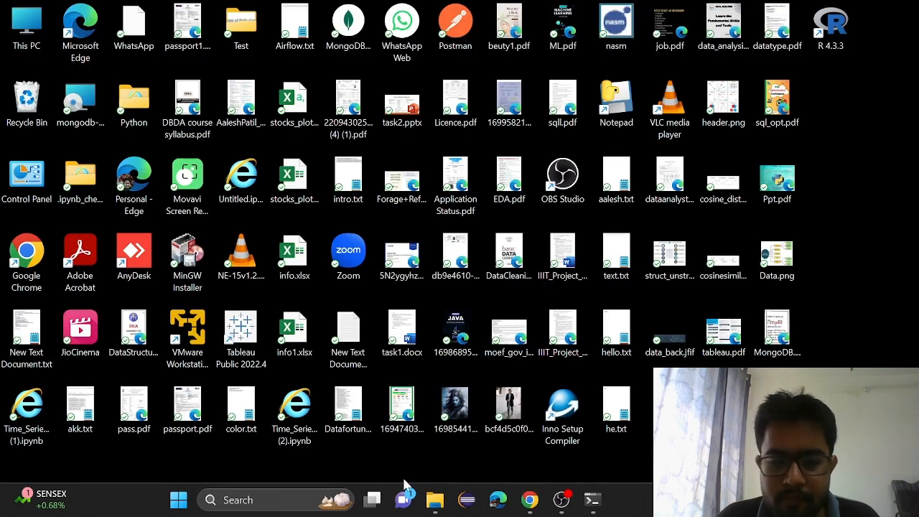
pyautogui.click(244, 501)
pyautogui.write('pow')
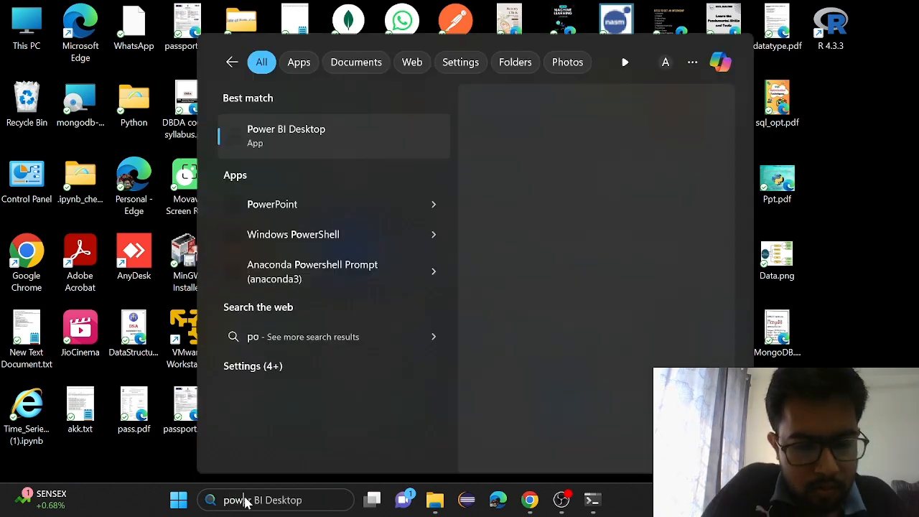
pyautogui.write('er')
pyautogui.click(327, 136)
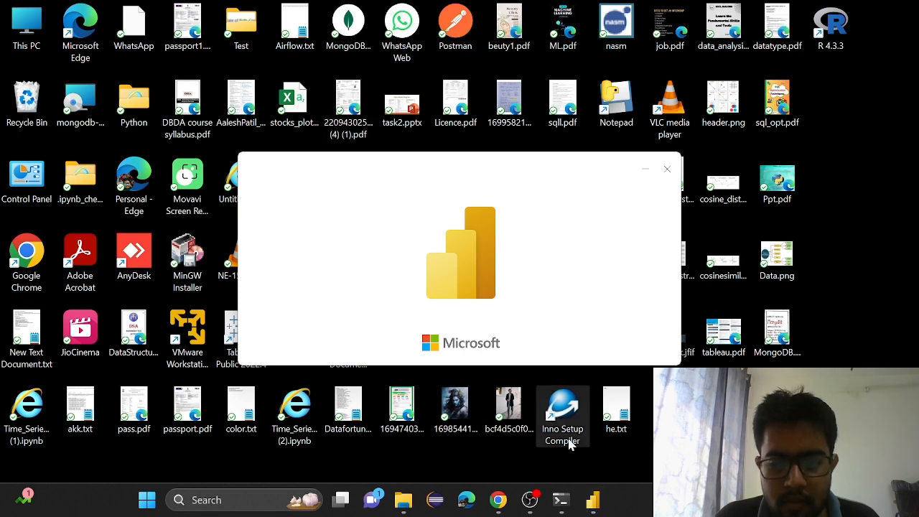
# - Switch back to the Hydra console in Chrome and return to its query editor
pyautogui.moveTo(506, 502)
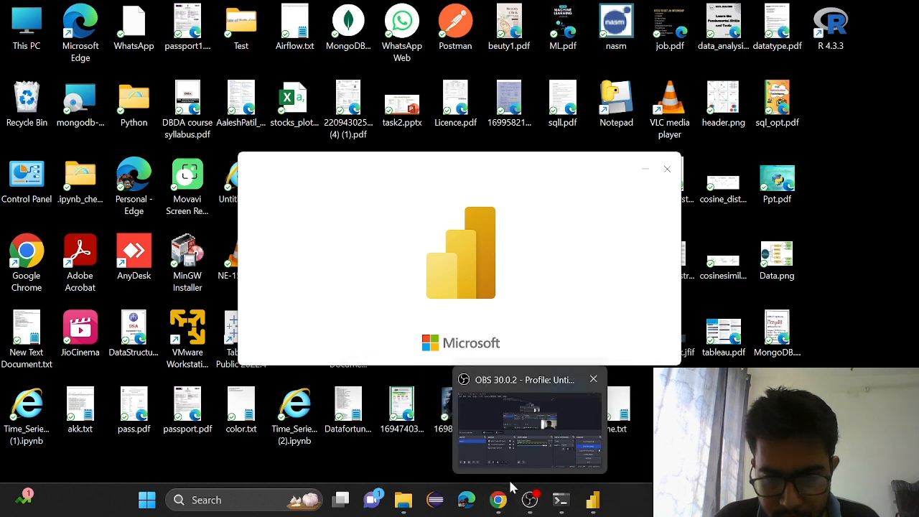
pyautogui.click(552, 395)
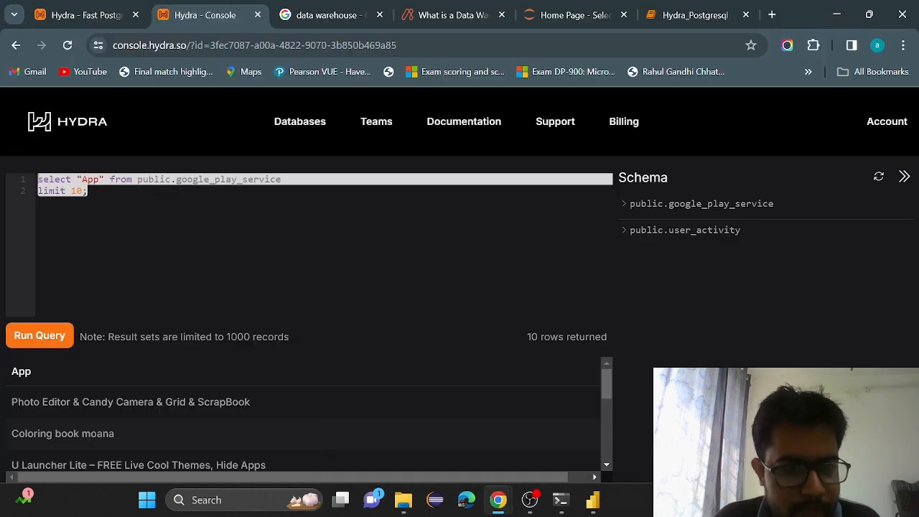
pyautogui.click(106, 193)
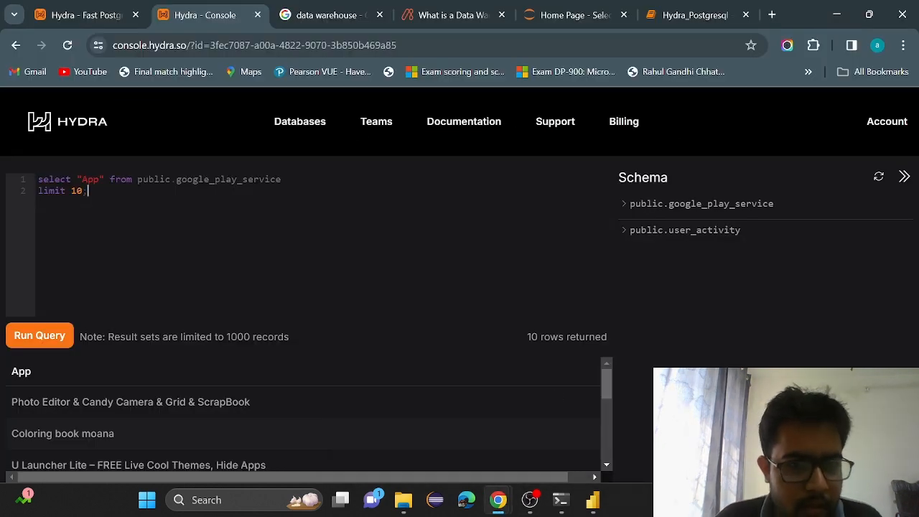
pyautogui.click(282, 179)
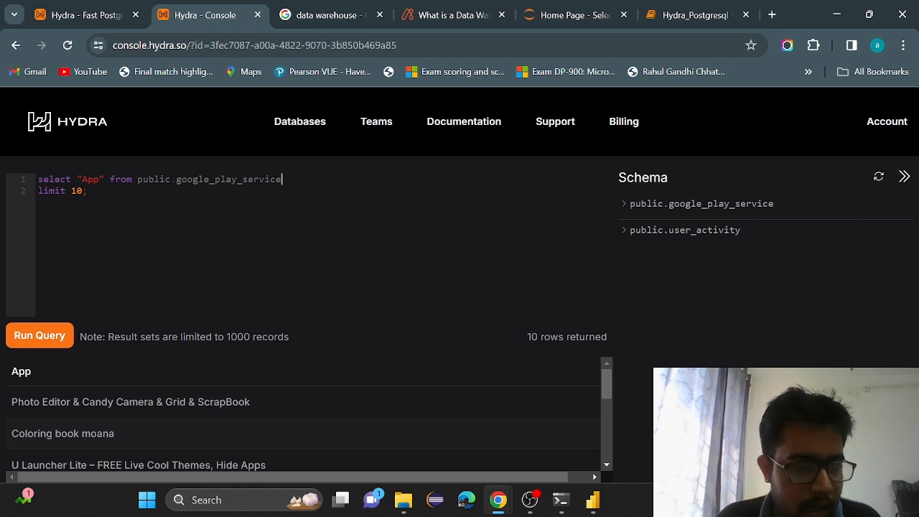
pyautogui.click(88, 191)
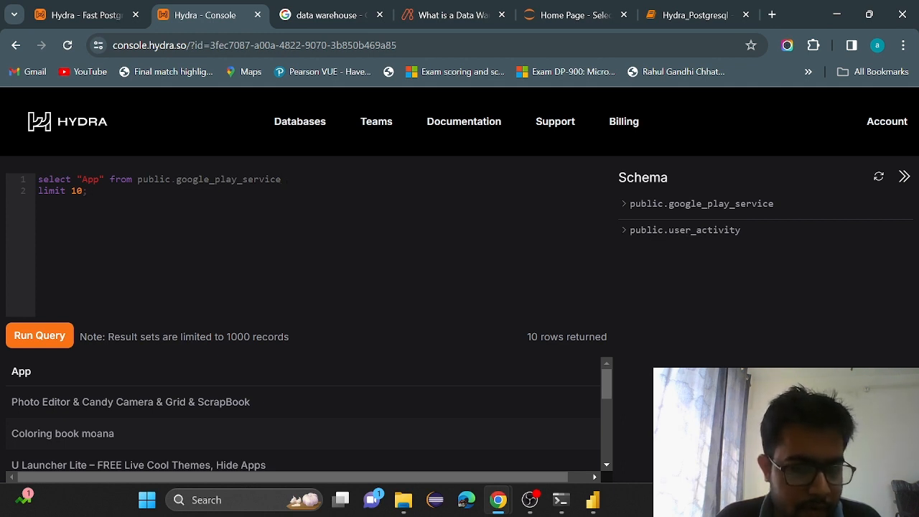
pyautogui.click(282, 179)
pyautogui.click(88, 190)
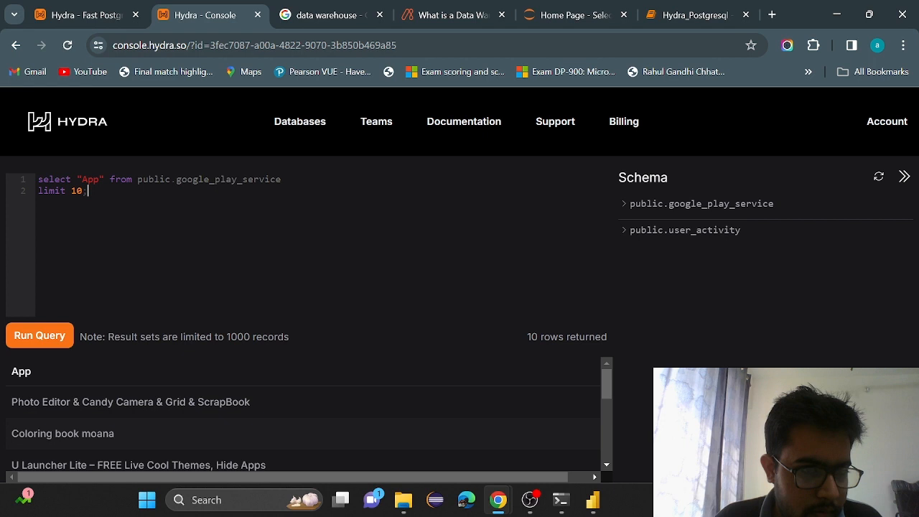
pyautogui.moveTo(89, 191); pyautogui.dragTo(30, 176)
pyautogui.click(88, 191)
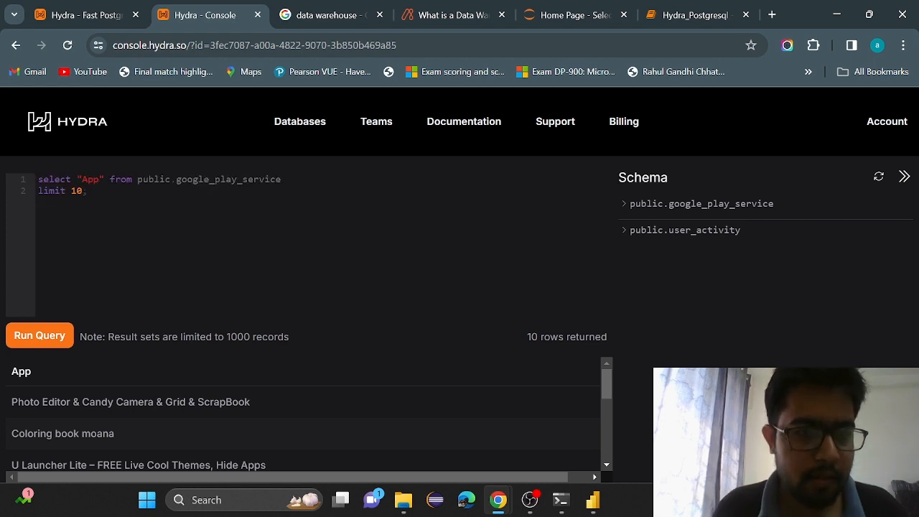
# - Remove the "App" column and the limit 10 clause from the query, keeping the closing semicolon
pyautogui.press('BackSpace')
pyautogui.press('BackSpace')
pyautogui.press('BackSpace')
pyautogui.press('BackSpace')
pyautogui.press('BackSpace')
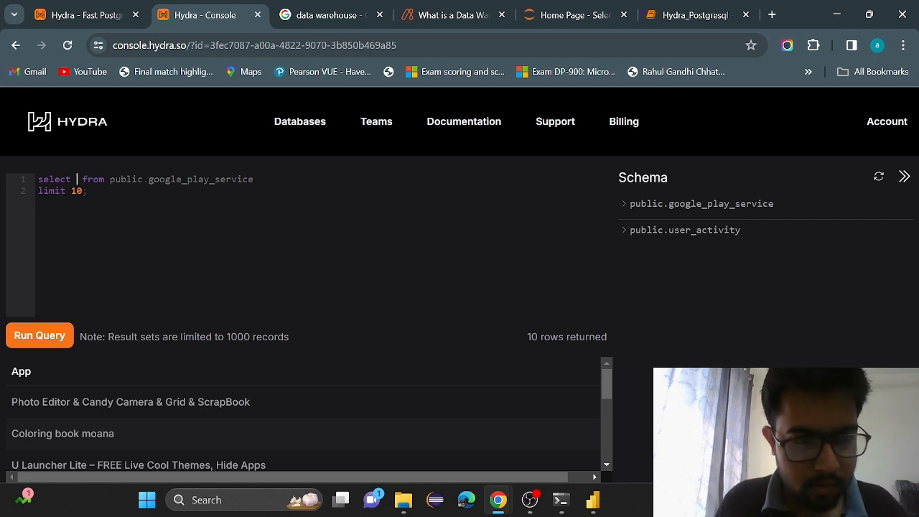
pyautogui.click(83, 191)
pyautogui.press('BackSpace')
pyautogui.press('BackSpace')
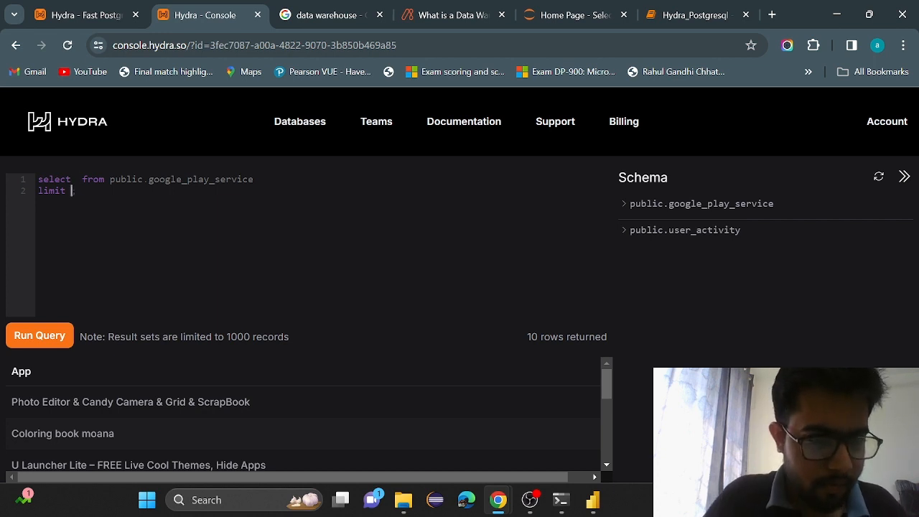
pyautogui.press('BackSpace')
pyautogui.press('BackSpace')
pyautogui.press('BackSpace')
pyautogui.press('BackSpace')
pyautogui.press('BackSpace')
pyautogui.press('BackSpace')
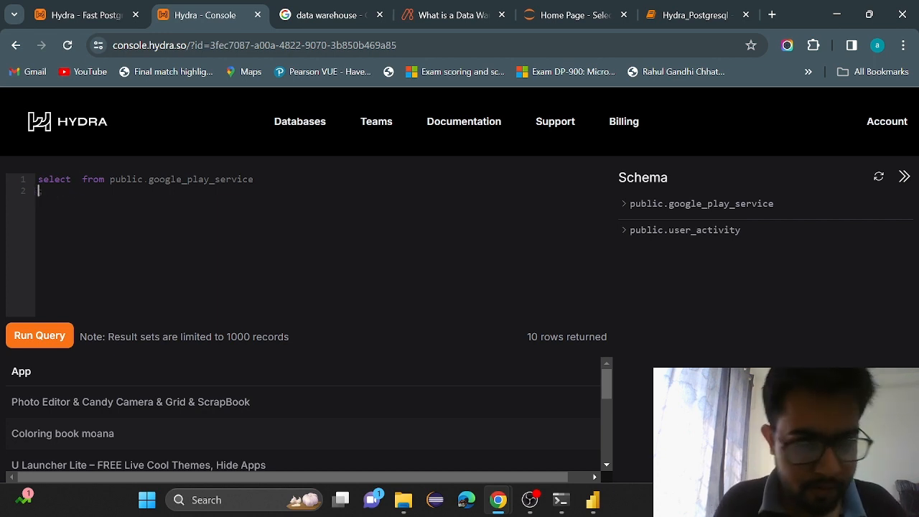
# - Add a group by Category clause on the second line, expanding the google_play_service columns in the schema for reference
pyautogui.write('gr')
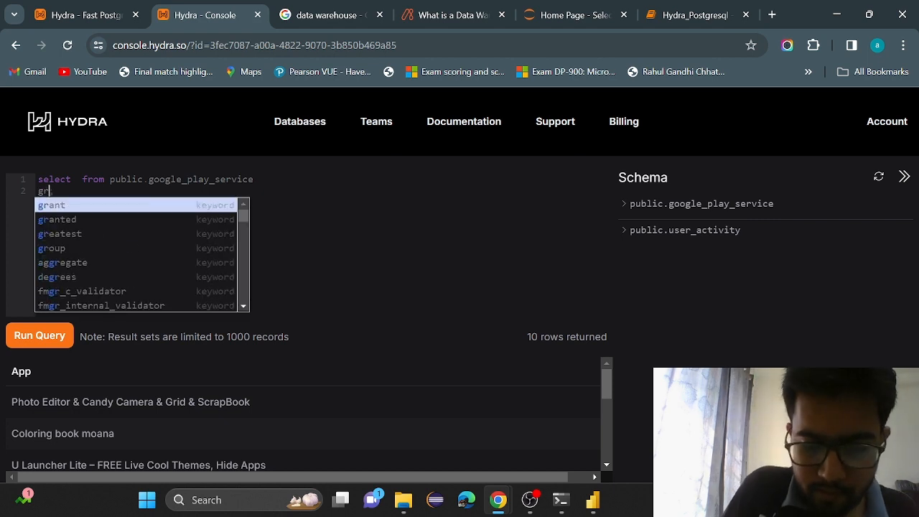
pyautogui.write('oup by')
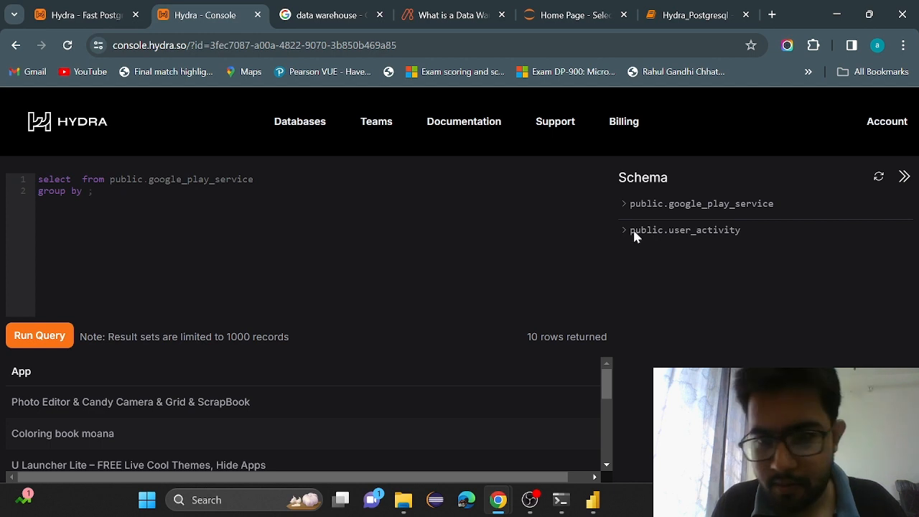
pyautogui.click(624, 204)
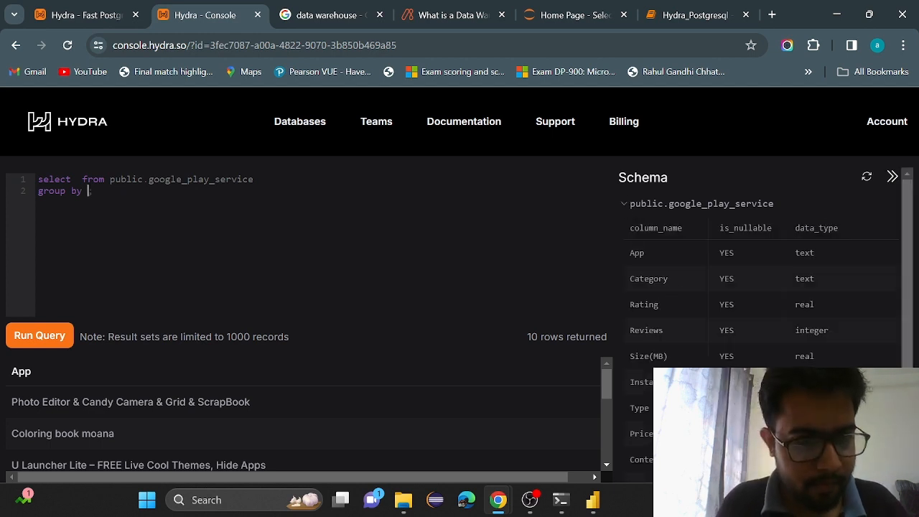
pyautogui.write('Categoty')
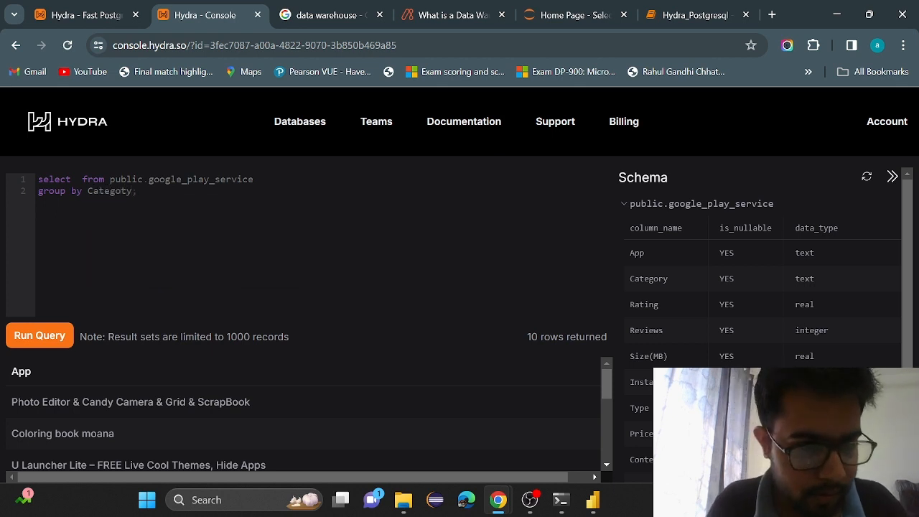
pyautogui.write(';')
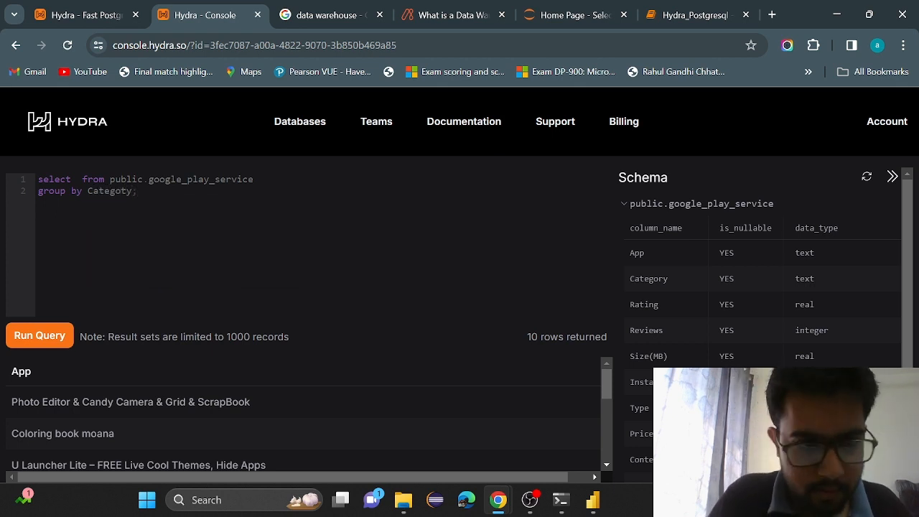
pyautogui.press('Left')
pyautogui.press('Left')
pyautogui.press('BackSpace')
pyautogui.write('r')
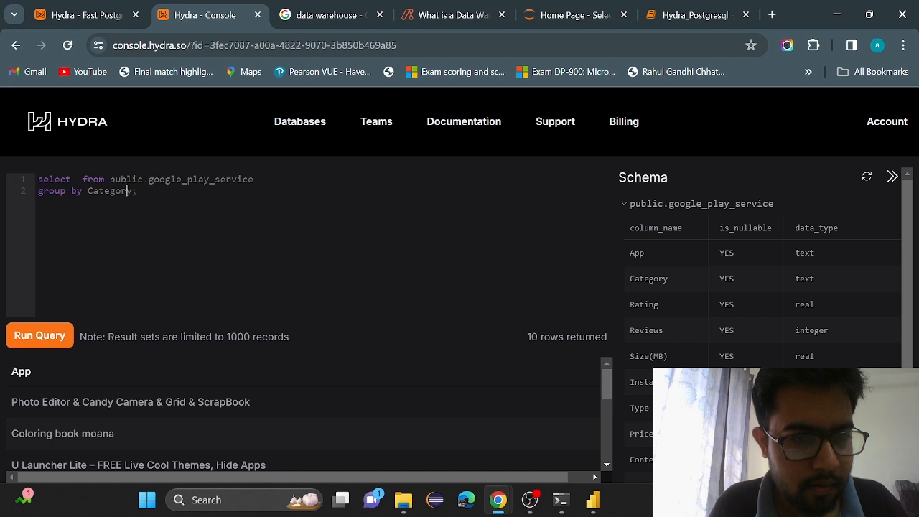
# - Enclose the Category column in double quotes in the group by clause
pyautogui.hotkey('ctrl', 'Left')
pyautogui.write('"')
pyautogui.press('Right')
pyautogui.press('Right')
pyautogui.press('Right')
pyautogui.press('Right')
pyautogui.press('Right')
pyautogui.press('Right')
pyautogui.press('Right')
pyautogui.press('Right')
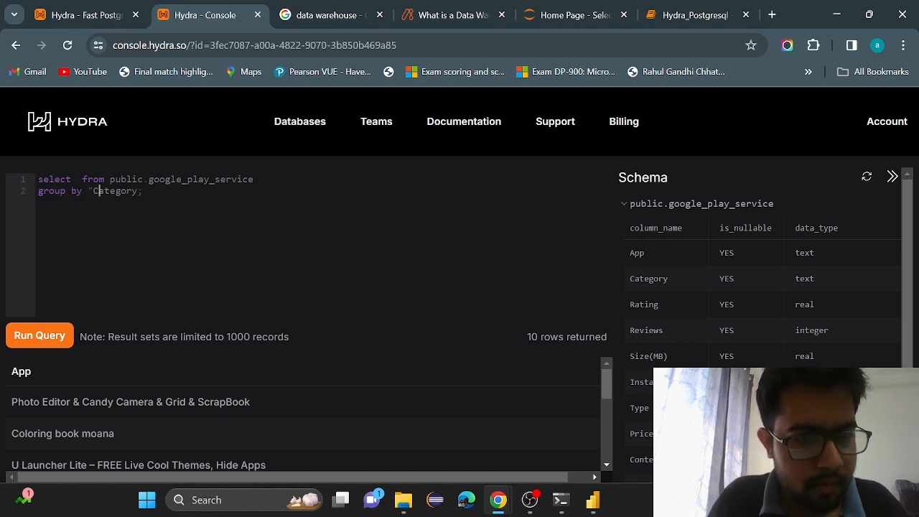
pyautogui.write('"')
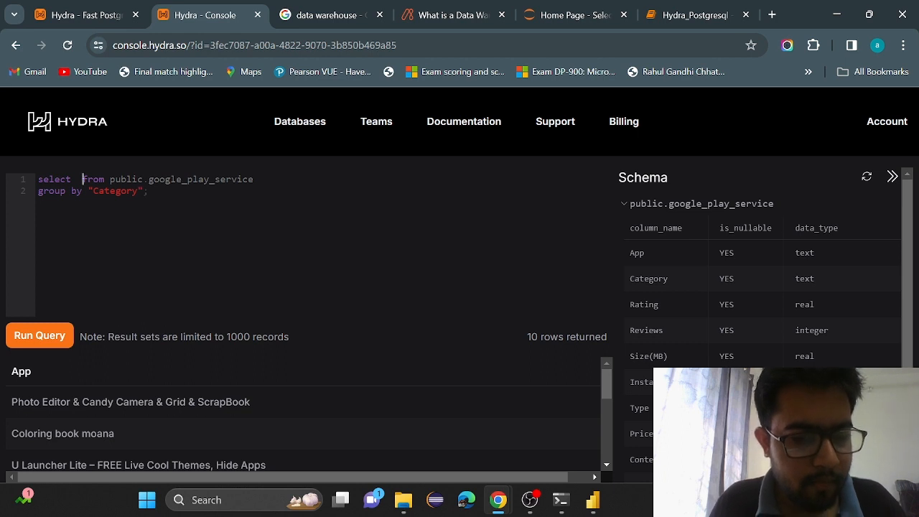
# - Add the Category column to the select list in double quotes, followed by a comma
pyautogui.write('Category')
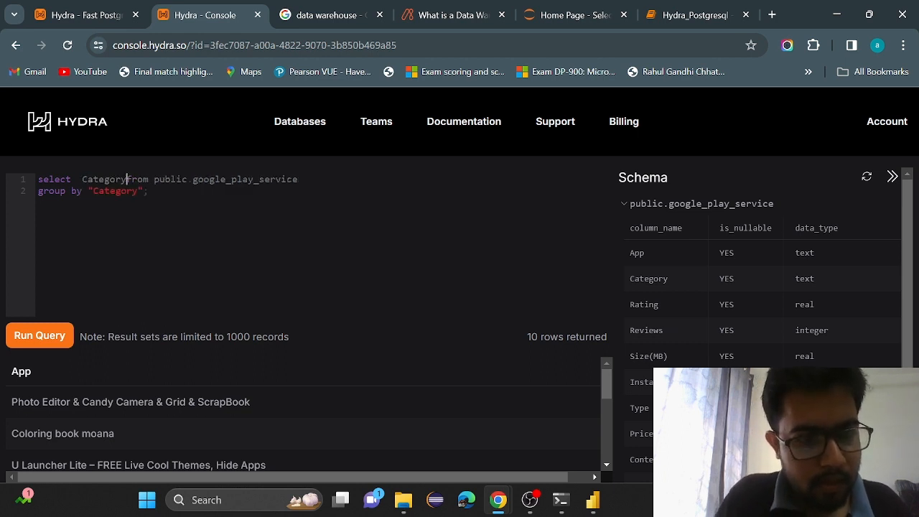
pyautogui.press('Left')
pyautogui.press('Left')
pyautogui.press('Left')
pyautogui.press('Left')
pyautogui.press('Left')
pyautogui.press('Left')
pyautogui.press('Left')
pyautogui.press('Left')
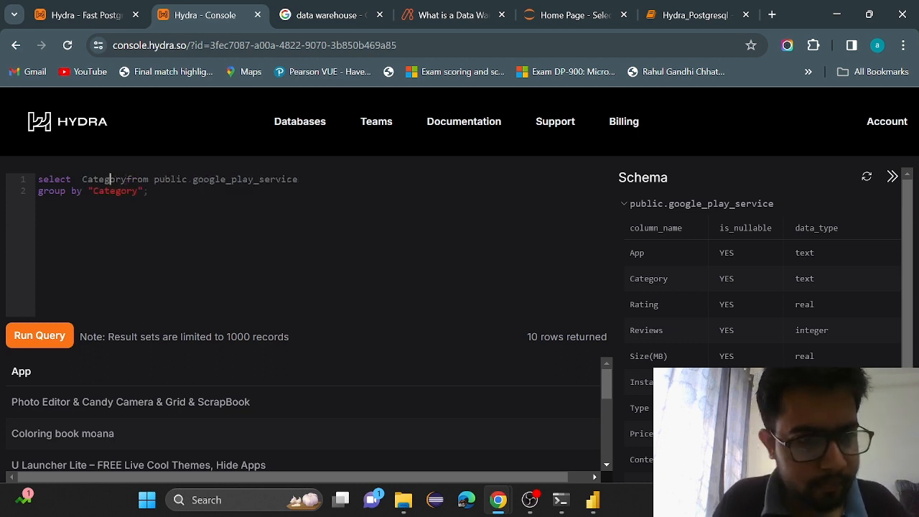
pyautogui.write('"')
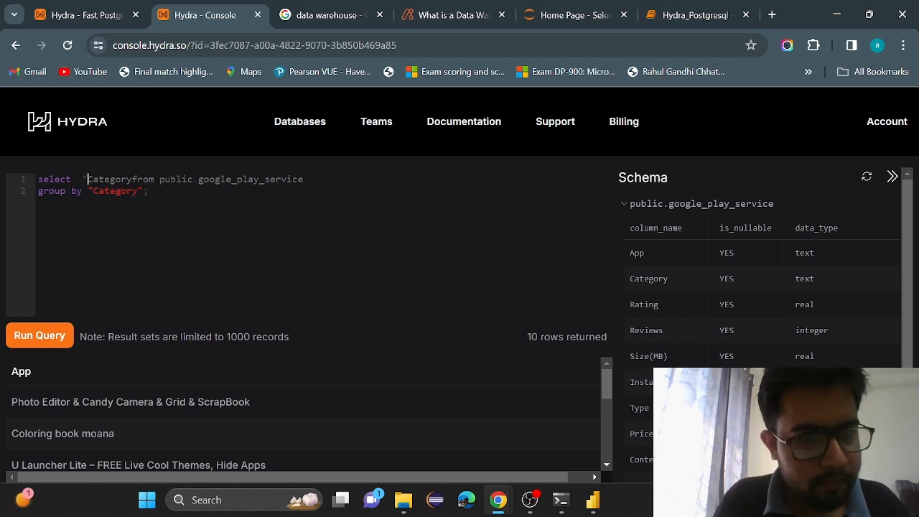
pyautogui.press('Right')
pyautogui.press('Right')
pyautogui.press('Right')
pyautogui.press('Right')
pyautogui.press('Right')
pyautogui.press('Right')
pyautogui.press('Right')
pyautogui.press('Right')
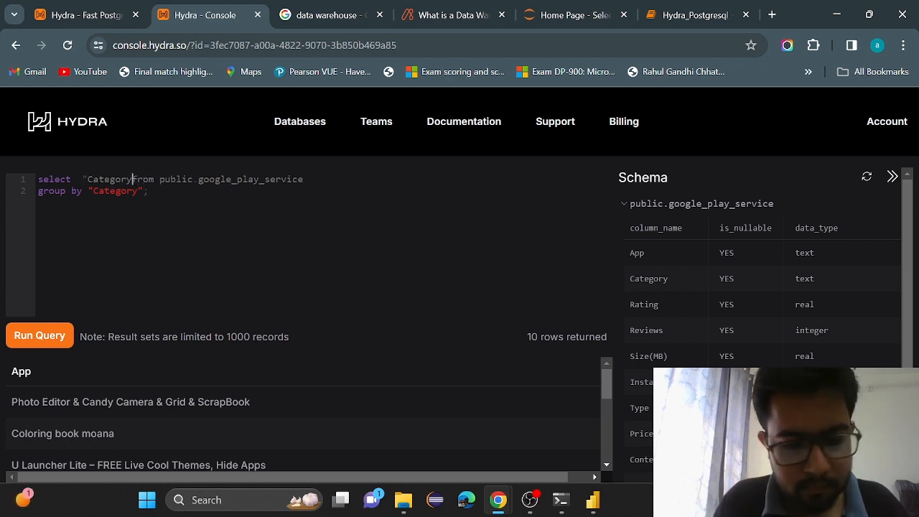
pyautogui.write('",')
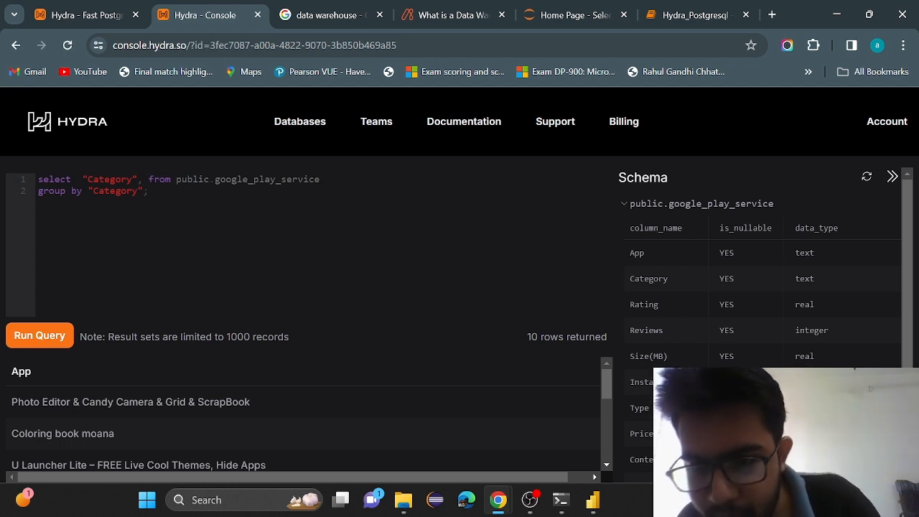
# - Add the Installs column in double quotes after "Category" in the select list, checking the google_play_service schema for reference
pyautogui.hscroll(1, 739, 335)
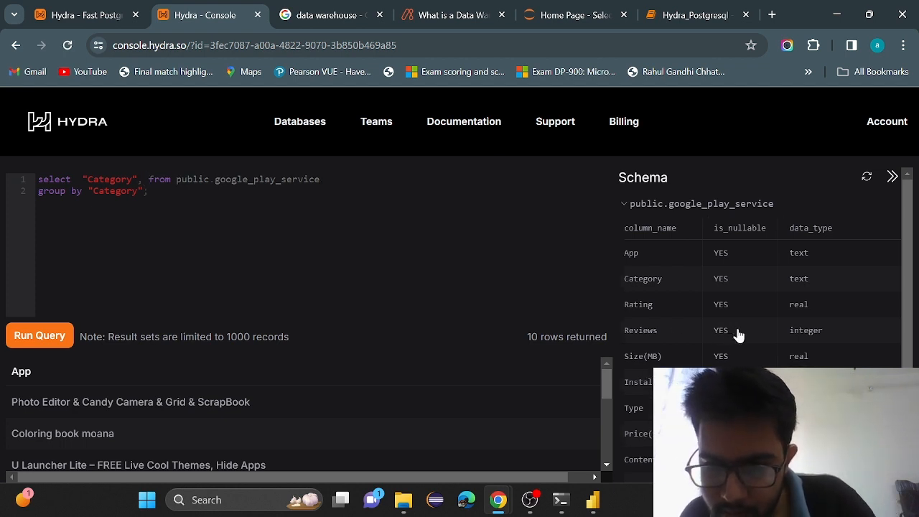
pyautogui.hscroll(-1, 739, 335)
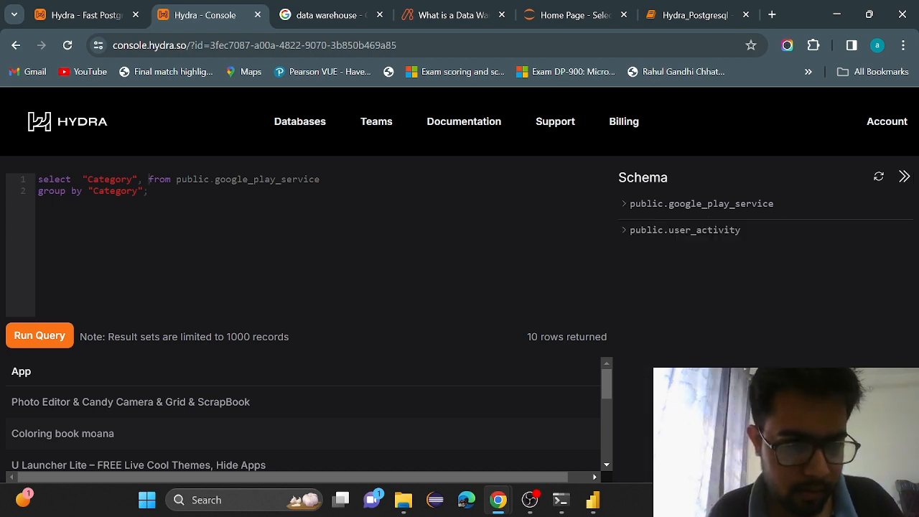
pyautogui.write('C:\\Users\\Kailash\\PycharmProjects\\chatbot_project\\hydra_postgres')
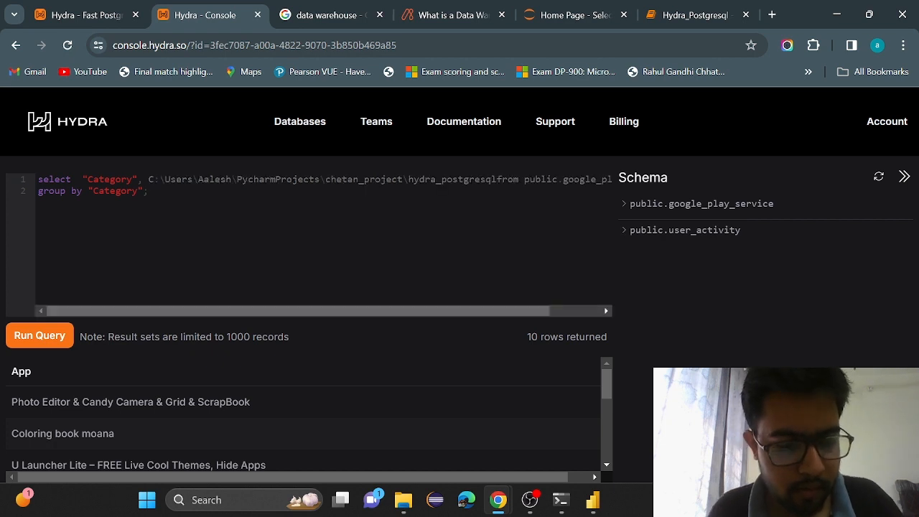
pyautogui.hotkey('ctrl', 'z')
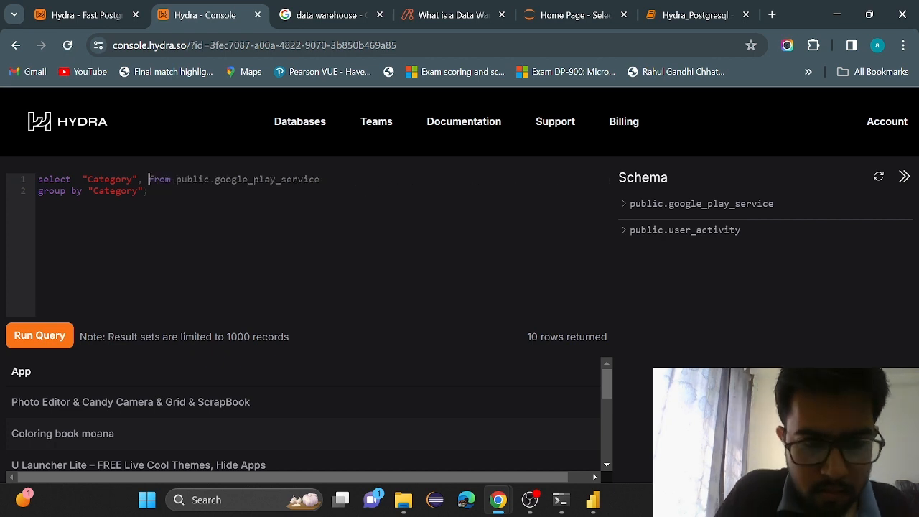
pyautogui.write('Installs')
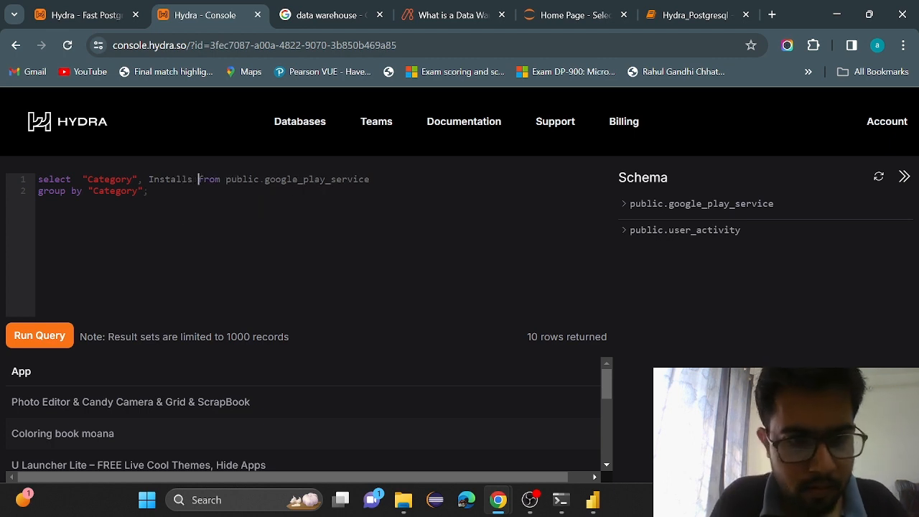
pyautogui.press('Left')
pyautogui.press('Left')
pyautogui.press('Left')
pyautogui.press('Left')
pyautogui.press('Left')
pyautogui.press('Left')
pyautogui.press('Left')
pyautogui.press('Left')
pyautogui.press('Left')
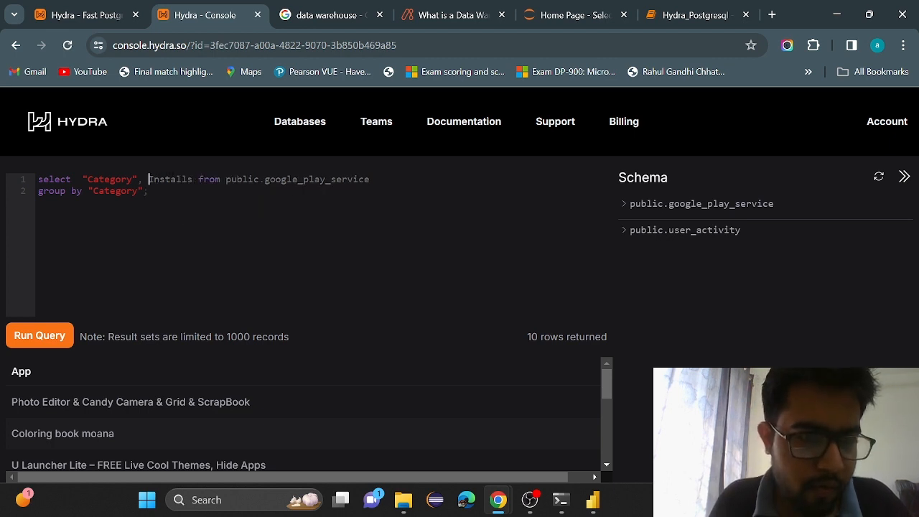
pyautogui.write('"')
pyautogui.press('Right')
pyautogui.press('Right')
pyautogui.press('Right')
pyautogui.press('Right')
pyautogui.press('Right')
pyautogui.press('Right')
pyautogui.press('Right')
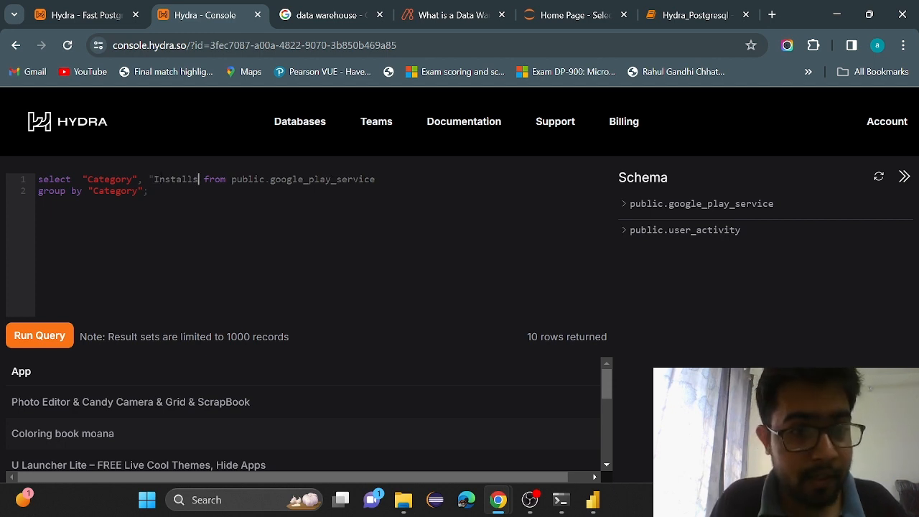
pyautogui.press('Right')
pyautogui.write('"')
# - Start an order by clause on a new third line, before the closing semicolon
pyautogui.press('Down')
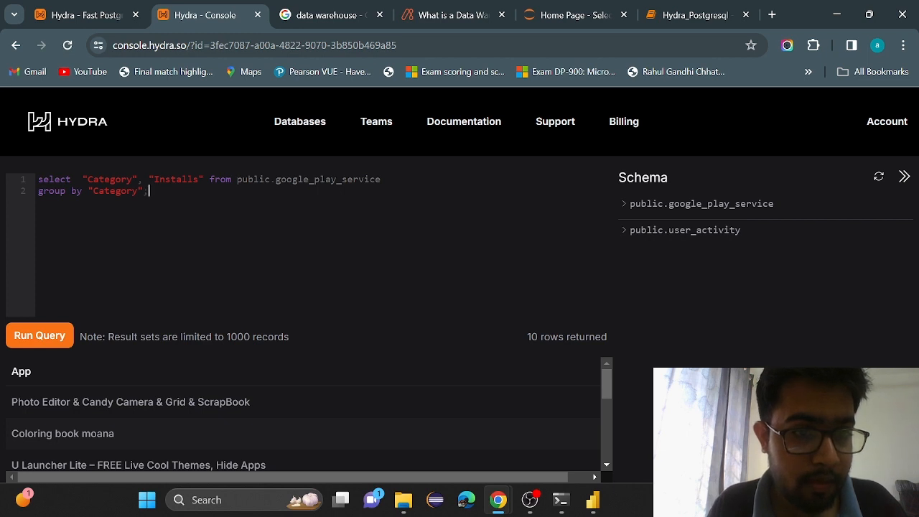
pyautogui.press('Left')
pyautogui.press('Return')
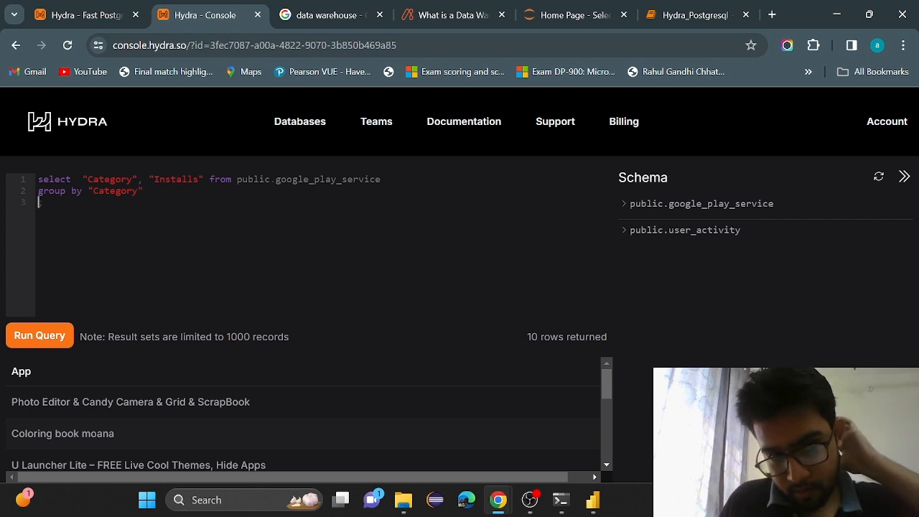
pyautogui.write('order b')
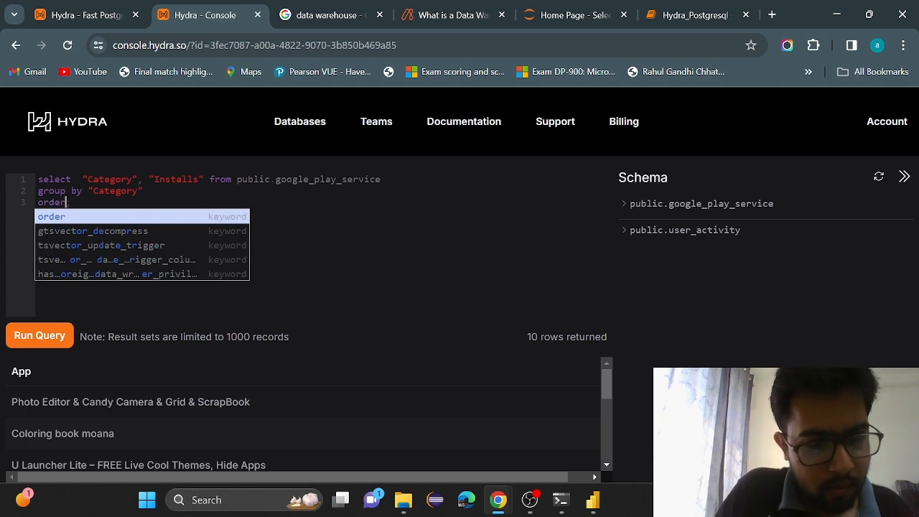
pyautogui.write('y ')
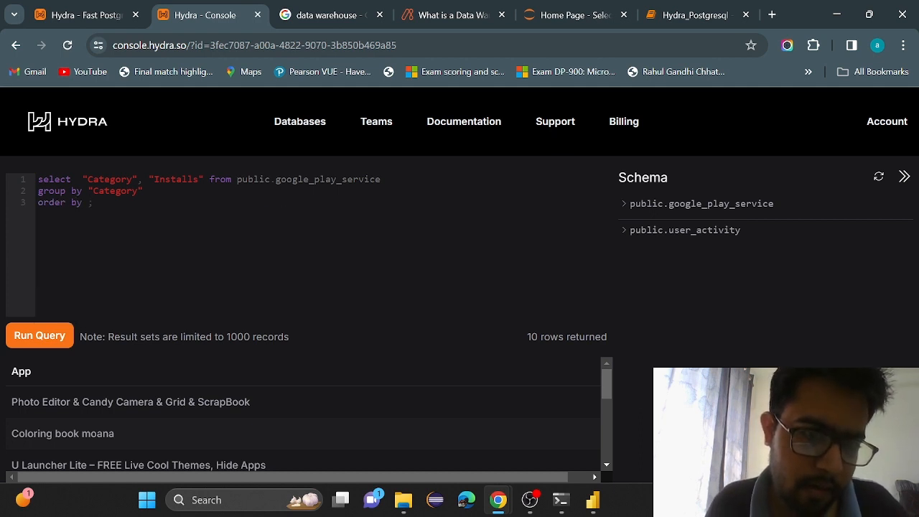
# - Wrap the "Installs" column in the select list in a sum() function
pyautogui.write('sun')
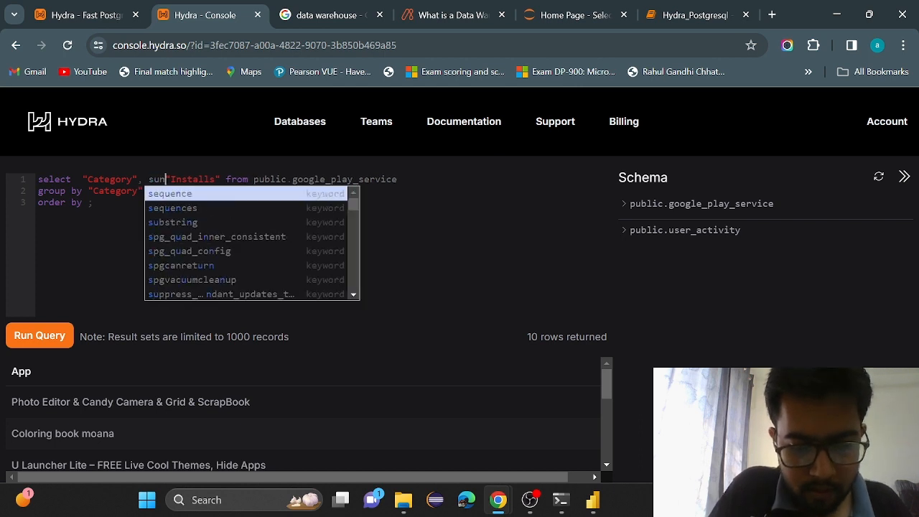
pyautogui.press('BackSpace')
pyautogui.write('m(')
pyautogui.press('Right')
pyautogui.press('Right')
pyautogui.press('Right')
pyautogui.press('Right')
pyautogui.press('Right')
pyautogui.press('Right')
pyautogui.press('Right')
pyautogui.press('Right')
pyautogui.press('Right')
pyautogui.press('Right')
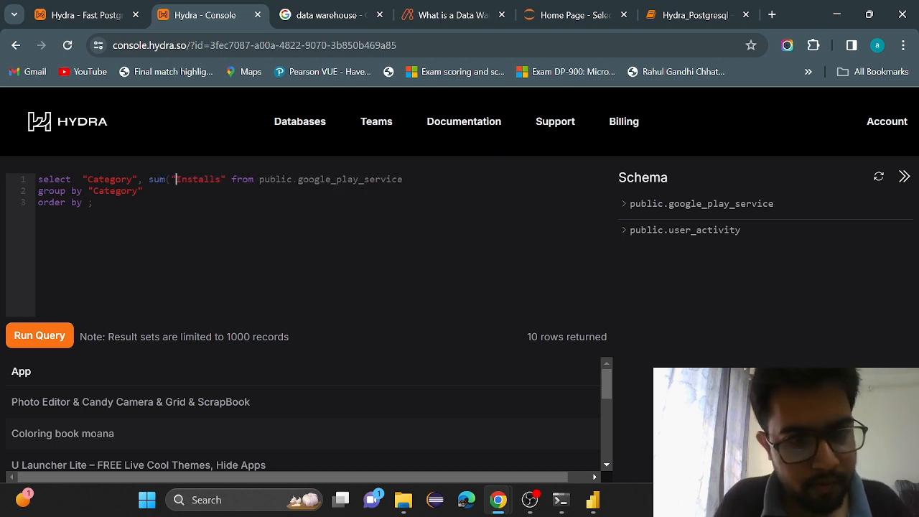
pyautogui.write(')')
pyautogui.write(')')
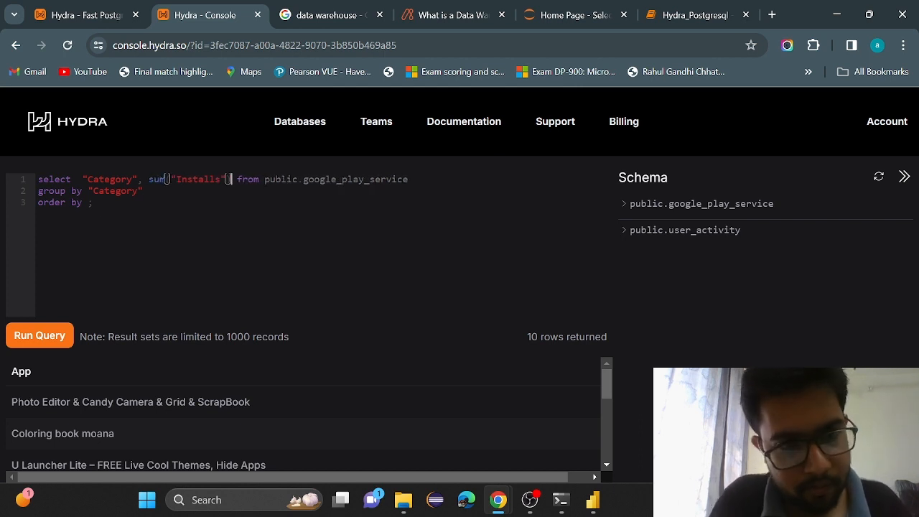
# - Complete the order by clause with a copy of sum("Installs") from the select list, in desc order
pyautogui.press('Down')
pyautogui.press('Down')
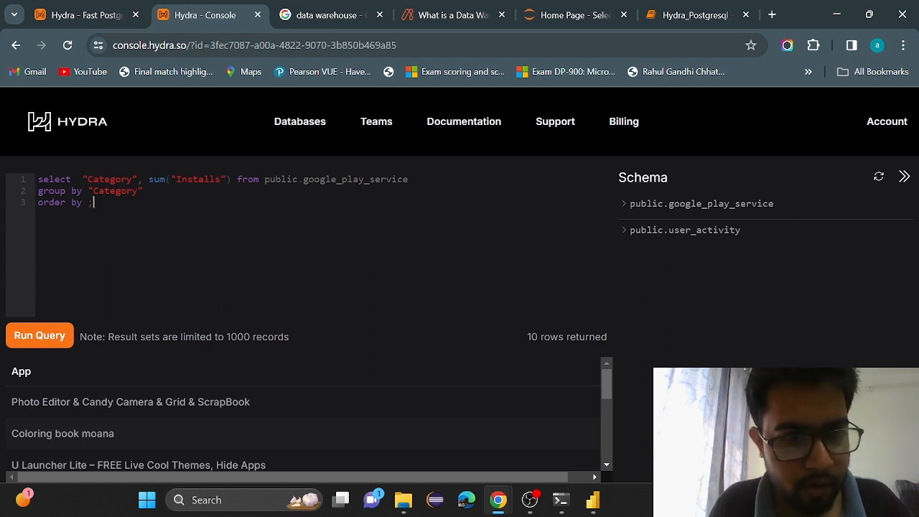
pyautogui.moveTo(231, 179); pyautogui.dragTo(151, 188)
pyautogui.hotkey('ctrl', 'c')
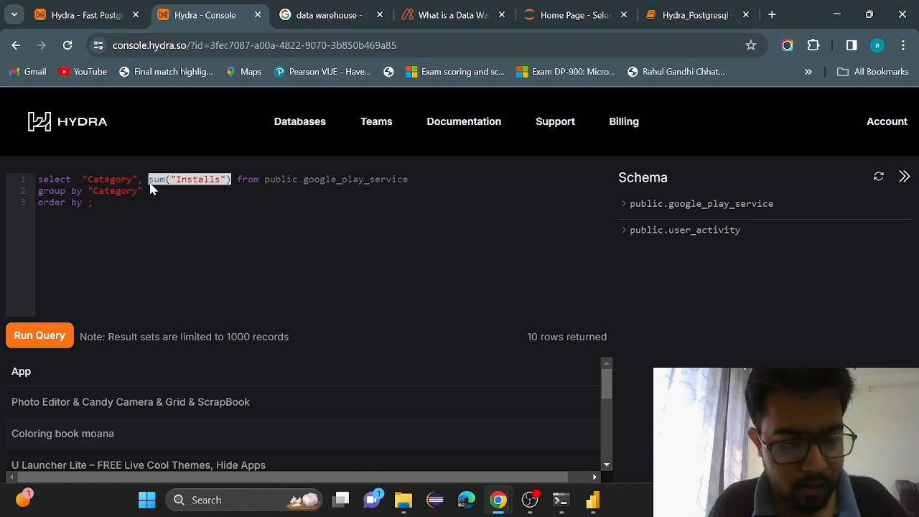
pyautogui.click(88, 203)
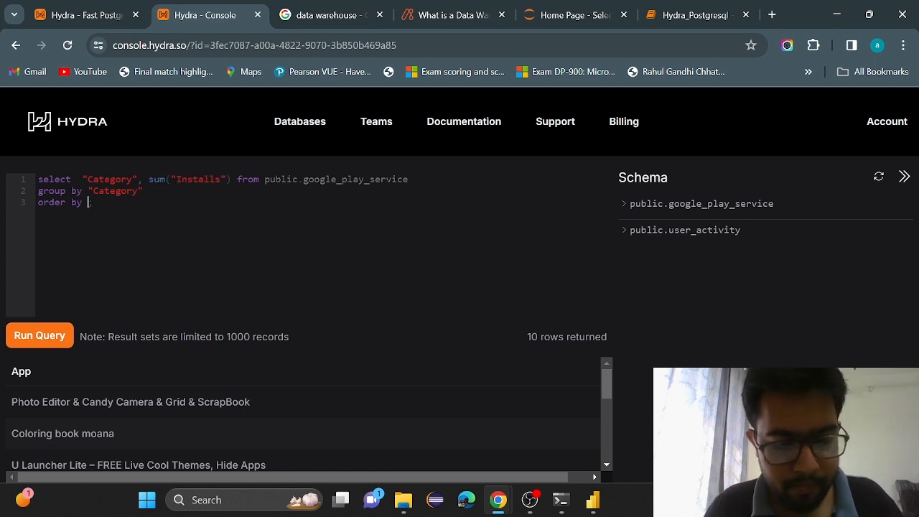
pyautogui.hotkey('ctrl', 'v')
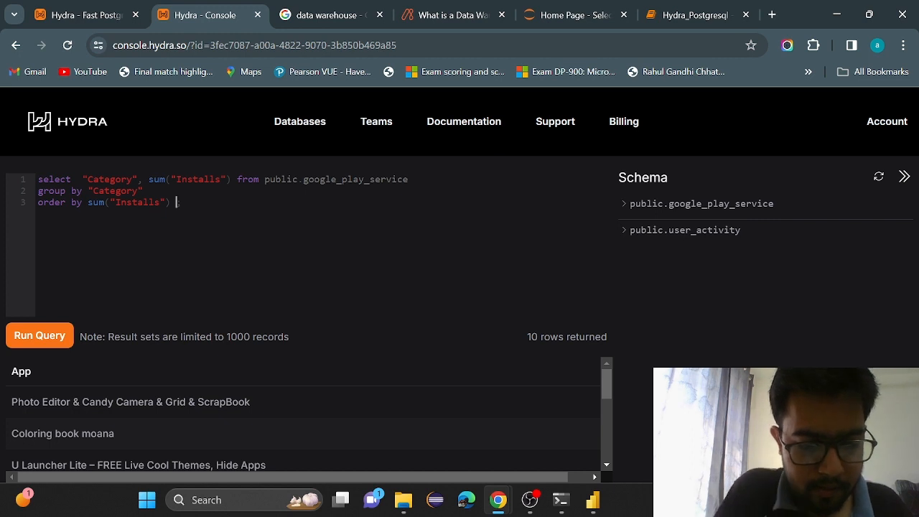
pyautogui.write('desc')
pyautogui.press('End')
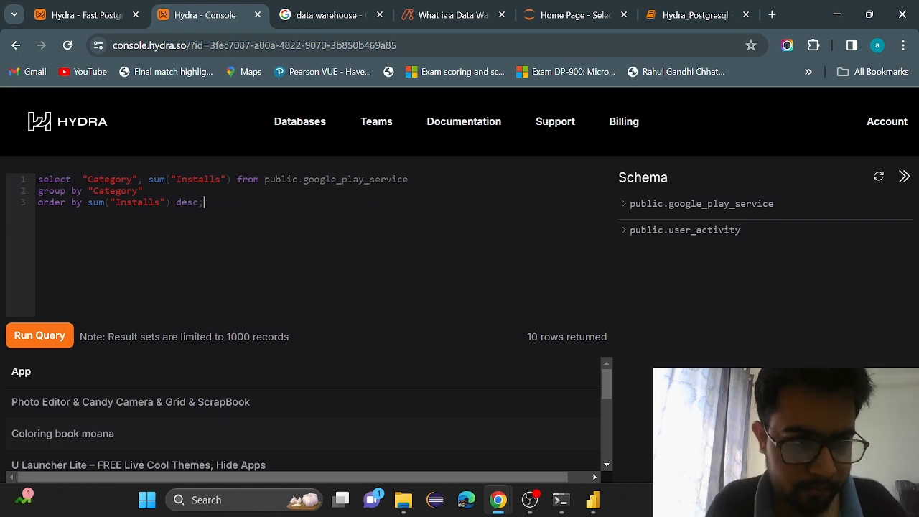
# - Run the grouped query and look through the returned categories and their install sums
pyautogui.click(48, 346)
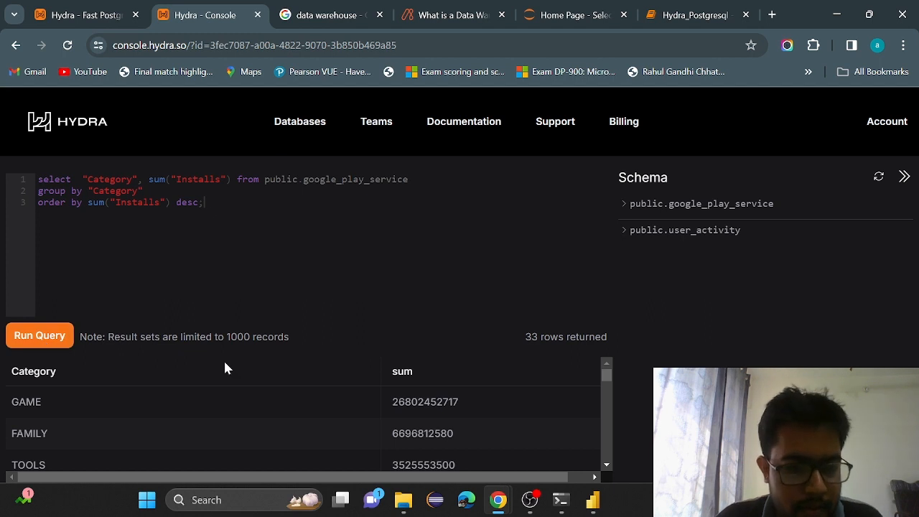
pyautogui.scroll(-1, 205, 389)
pyautogui.scroll(1, 206, 389)
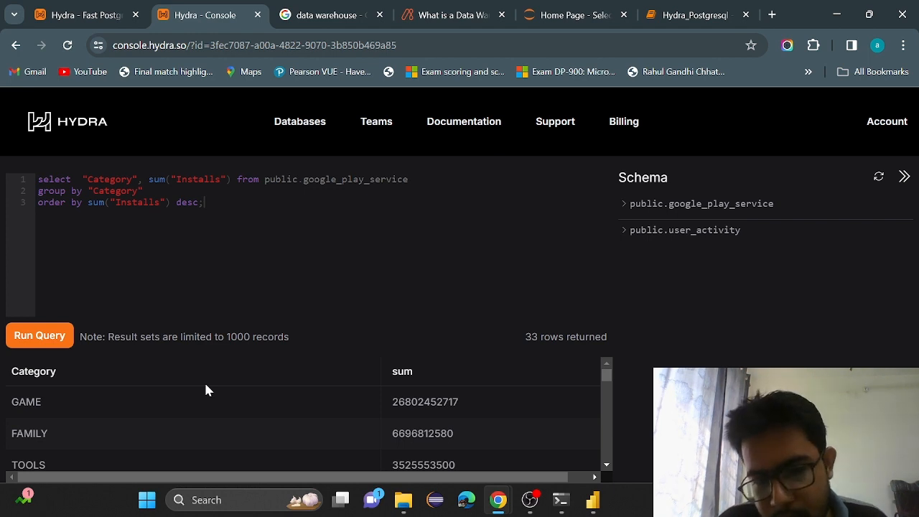
# - Give sum("Installs") in the select list the alias "sum of Installs"
pyautogui.click(232, 180)
pyautogui.write('as  ')
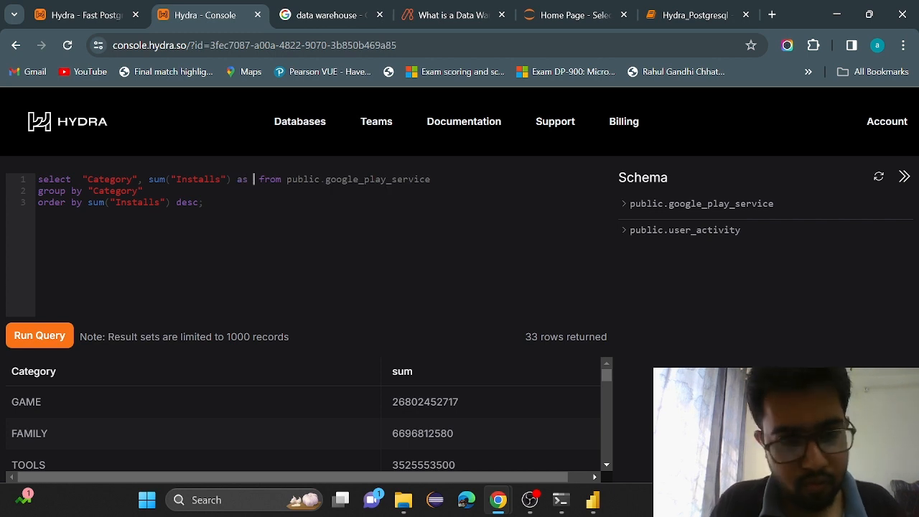
pyautogui.write('"')
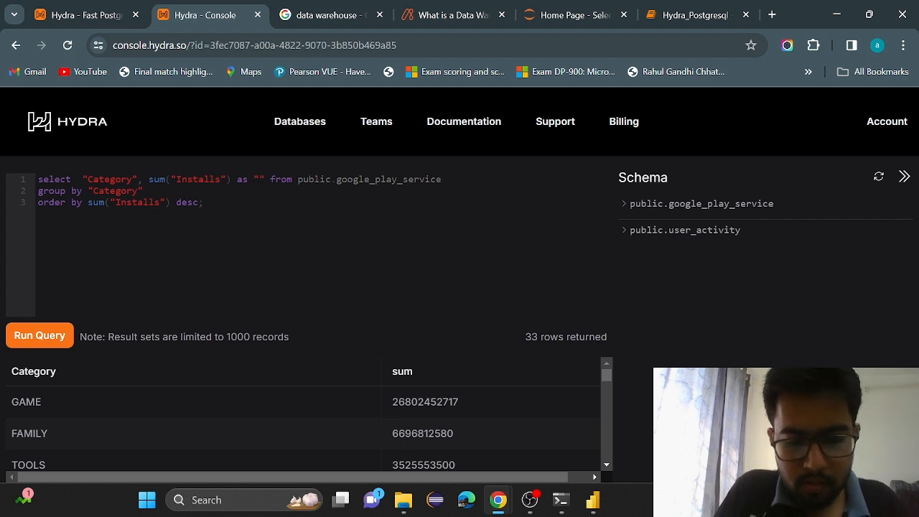
pyautogui.write('sum o')
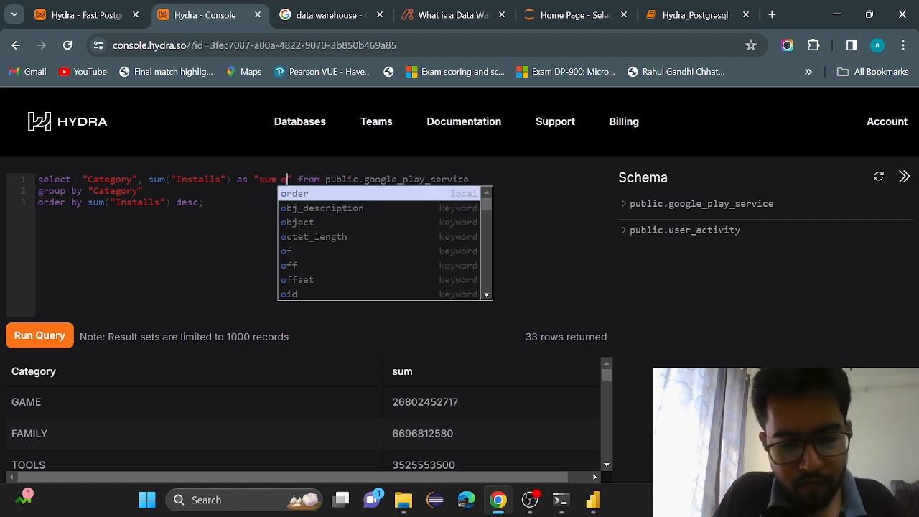
pyautogui.write('f ')
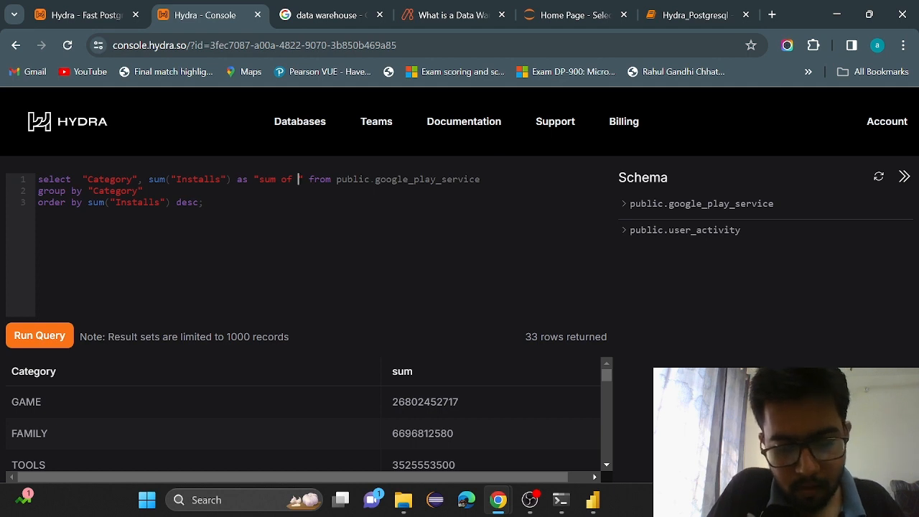
pyautogui.write('Insta')
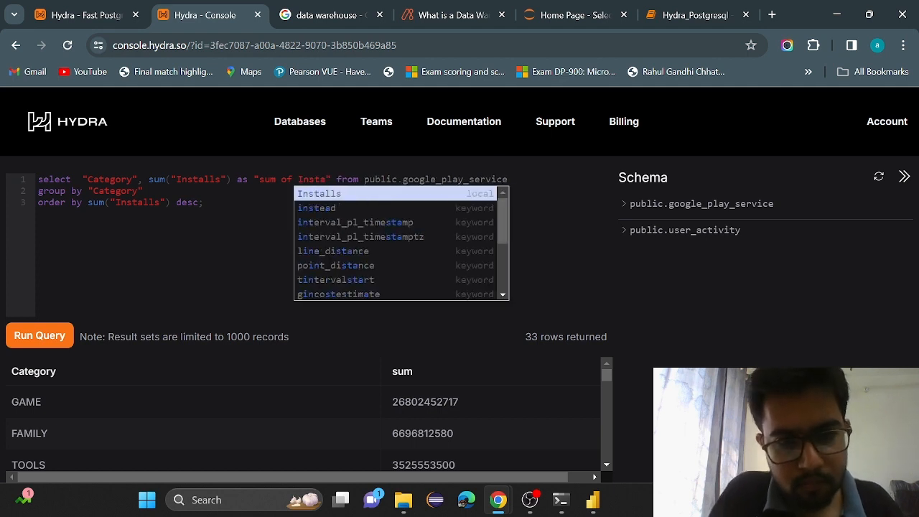
pyautogui.press('Return')
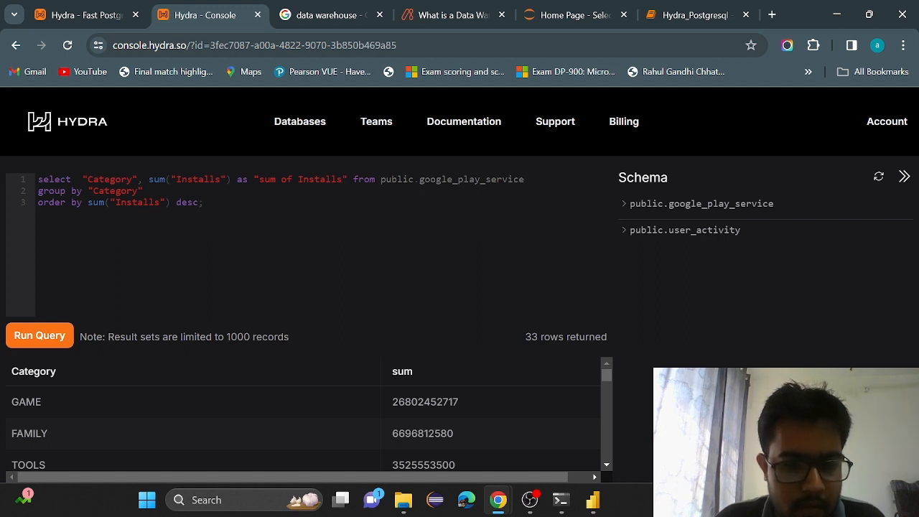
# - Run the query with the alias and highlight the last three digits of the GAME category's install sum
pyautogui.click(39, 336)
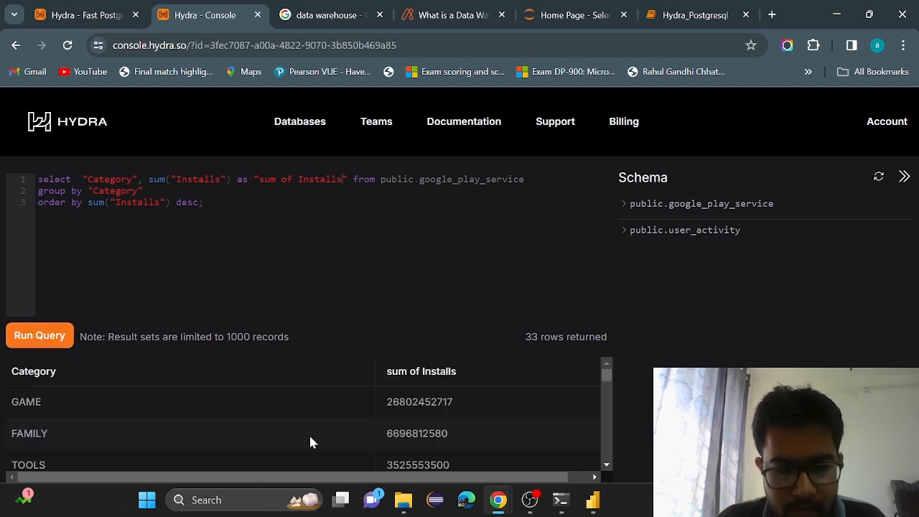
pyautogui.scroll(-1, 139, 400)
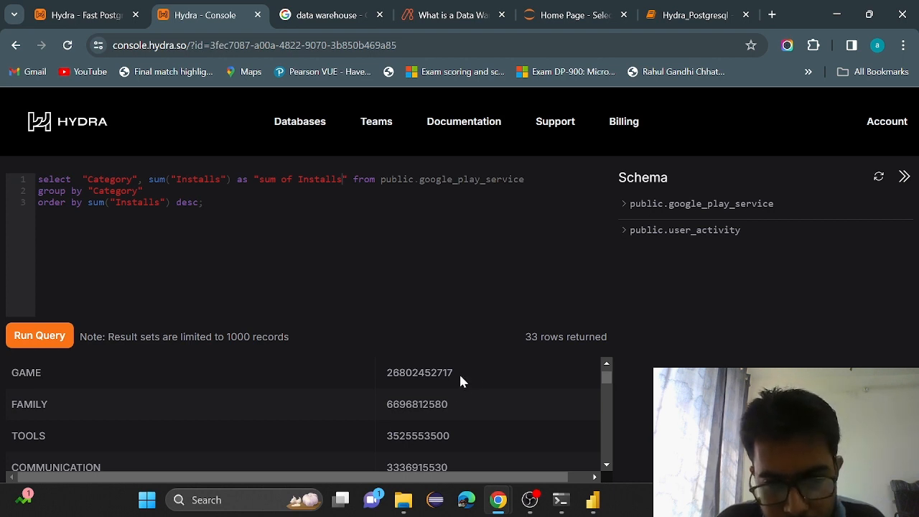
pyautogui.moveTo(453, 372); pyautogui.dragTo(436, 372)
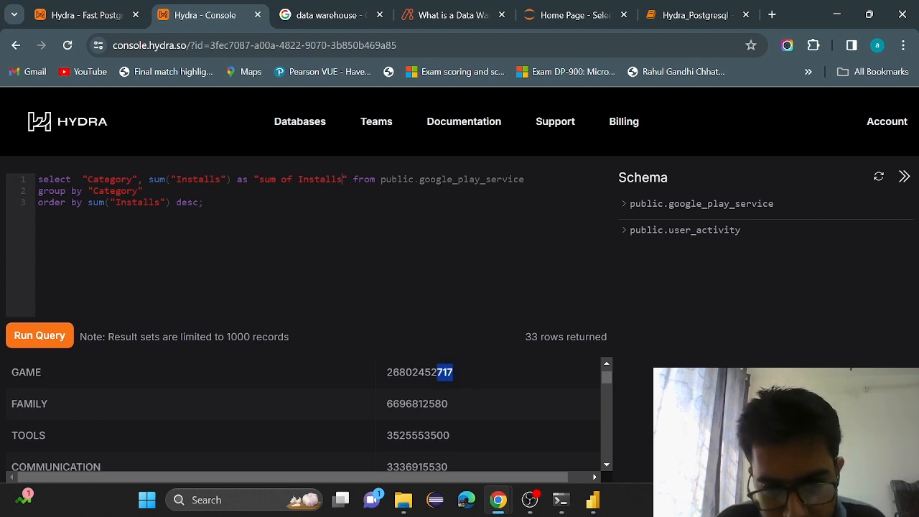
# - Highlight the middle three-digit group of the GAME category's install sum and look through the results to the last category
pyautogui.click(437, 371)
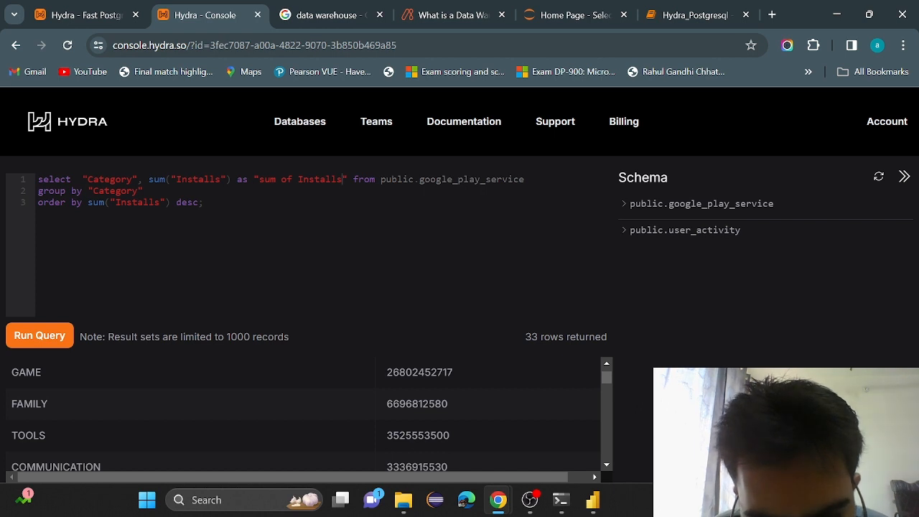
pyautogui.moveTo(437, 372); pyautogui.dragTo(419, 372)
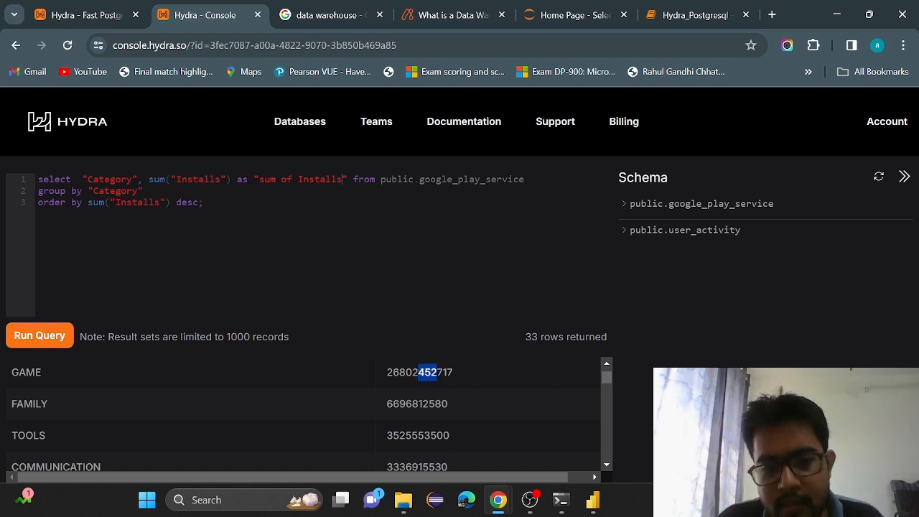
pyautogui.click(196, 378)
pyautogui.scroll(-1, 195, 378)
pyautogui.scroll(1, 195, 378)
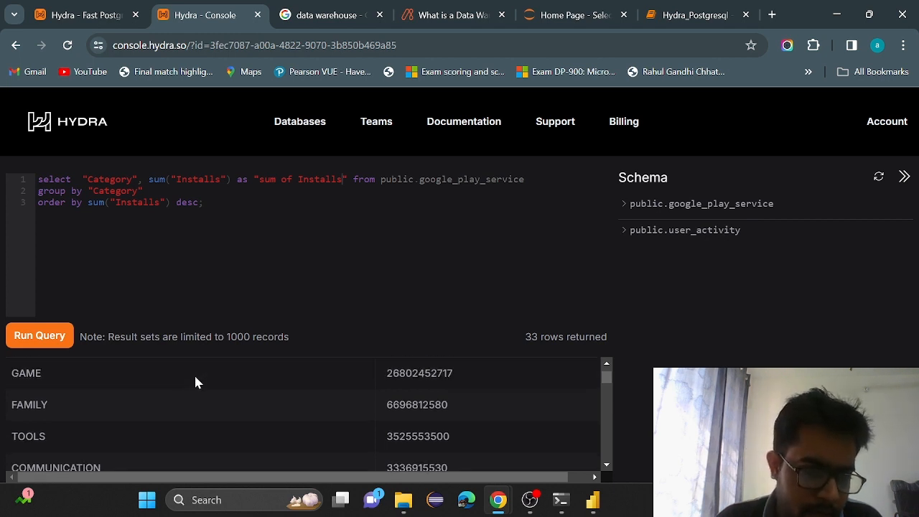
pyautogui.scroll(-1, 206, 406)
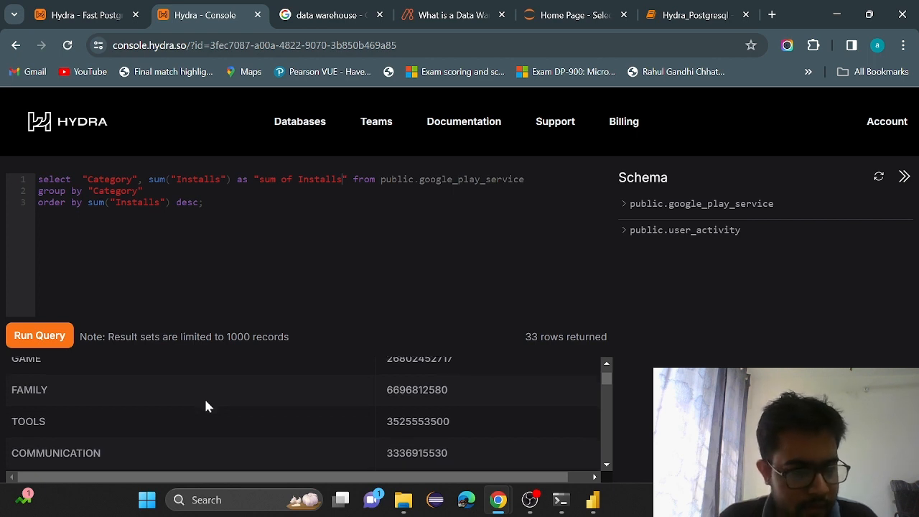
pyautogui.scroll(-5, 205, 406)
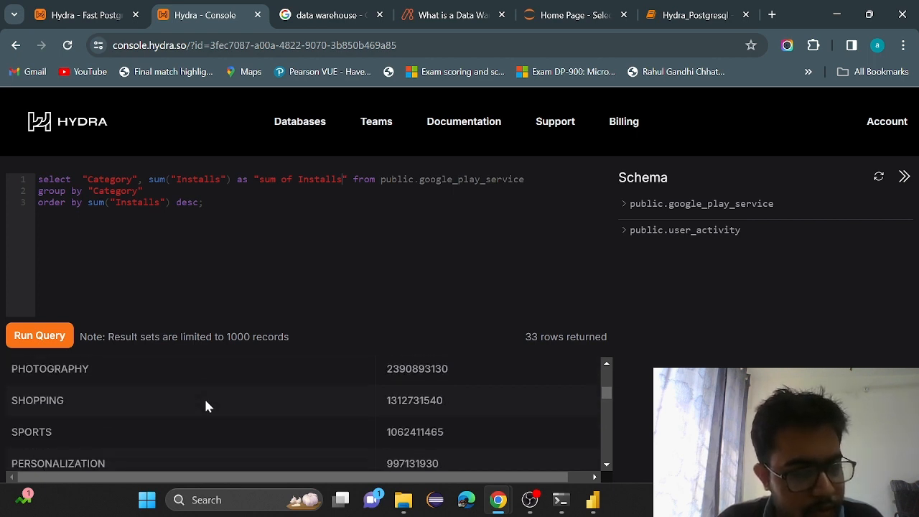
pyautogui.scroll(-12, 206, 407)
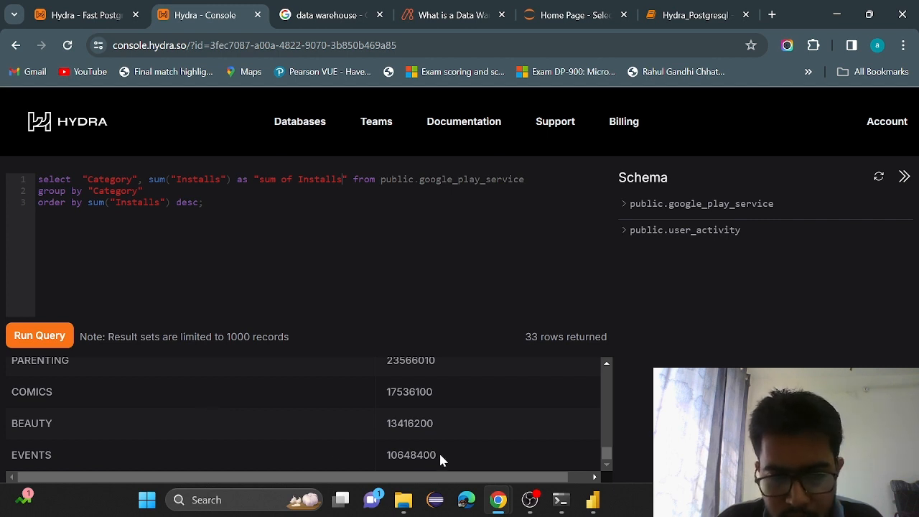
# - Highlight the EVENTS category's install sum and compare the first and last rows of the query results
pyautogui.moveTo(440, 455); pyautogui.dragTo(361, 464)
pyautogui.click(518, 407)
pyautogui.scroll(10, 518, 408)
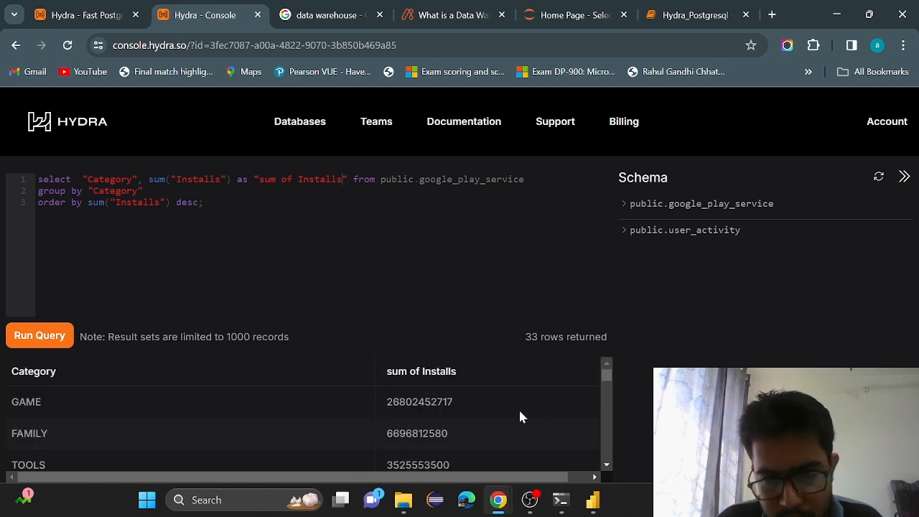
pyautogui.scroll(-10, 521, 416)
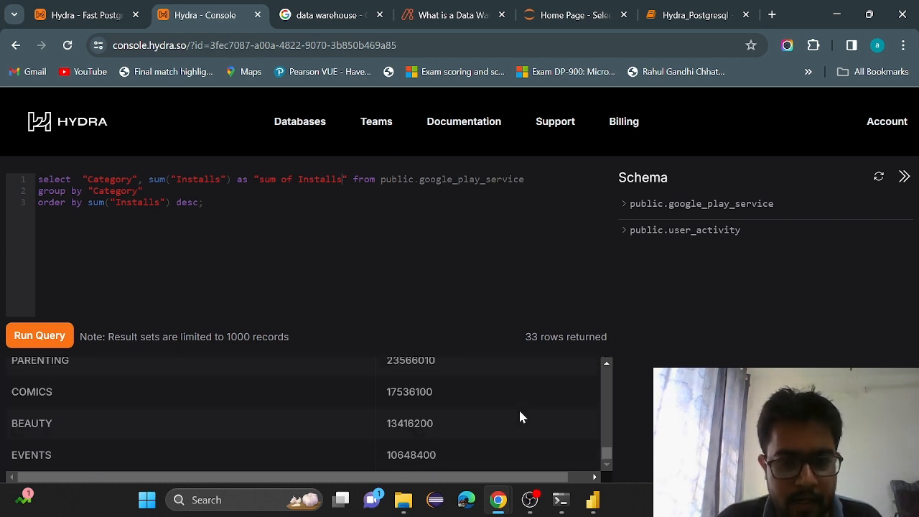
pyautogui.scroll(7, 521, 416)
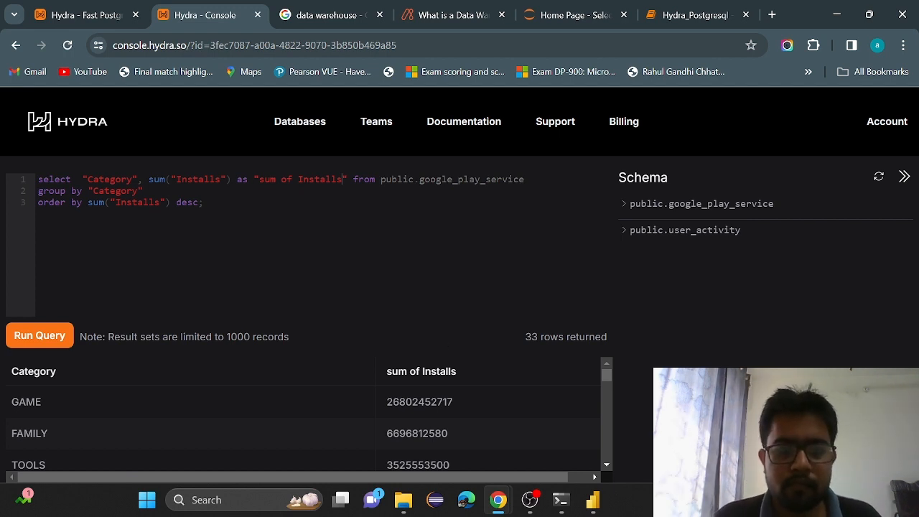
# - Switch to Power BI Desktop and open the recent report Hydra.pbix from the hydra_postgresql folder
pyautogui.moveTo(592, 501)
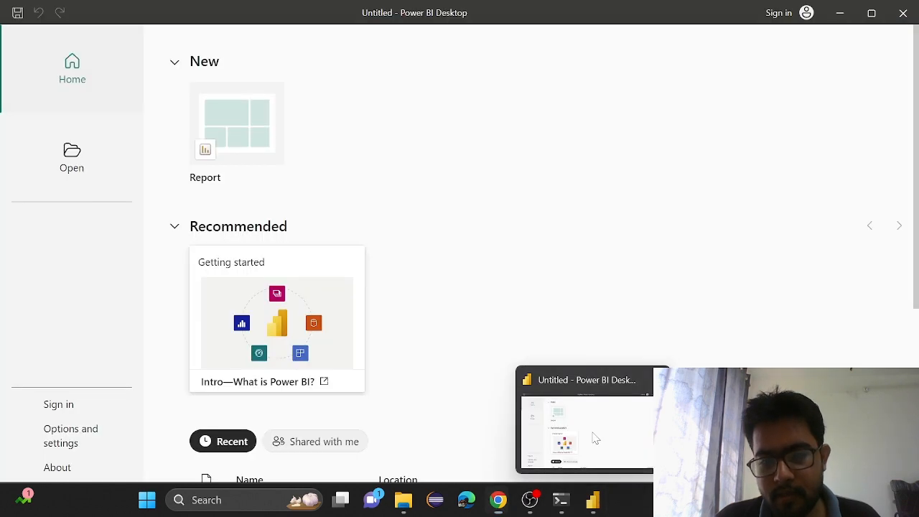
pyautogui.click(595, 438)
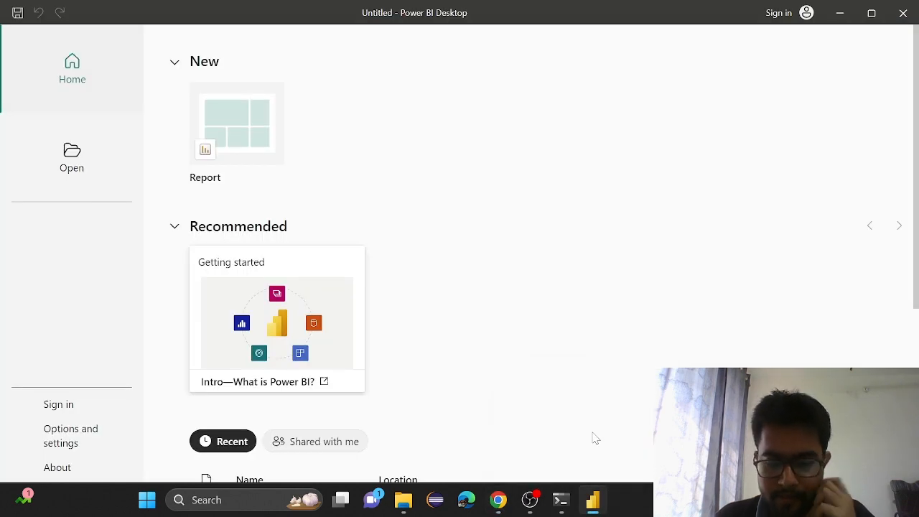
pyautogui.scroll(-5, 462, 324)
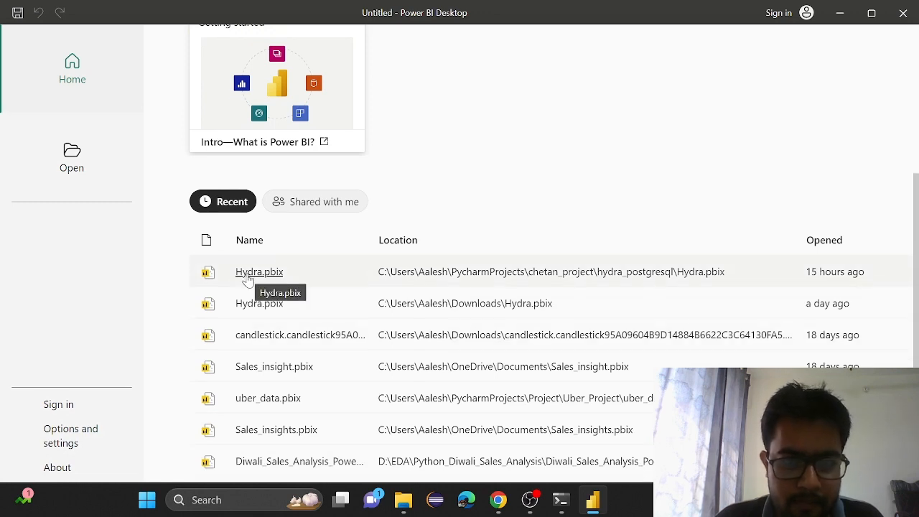
pyautogui.click(247, 279)
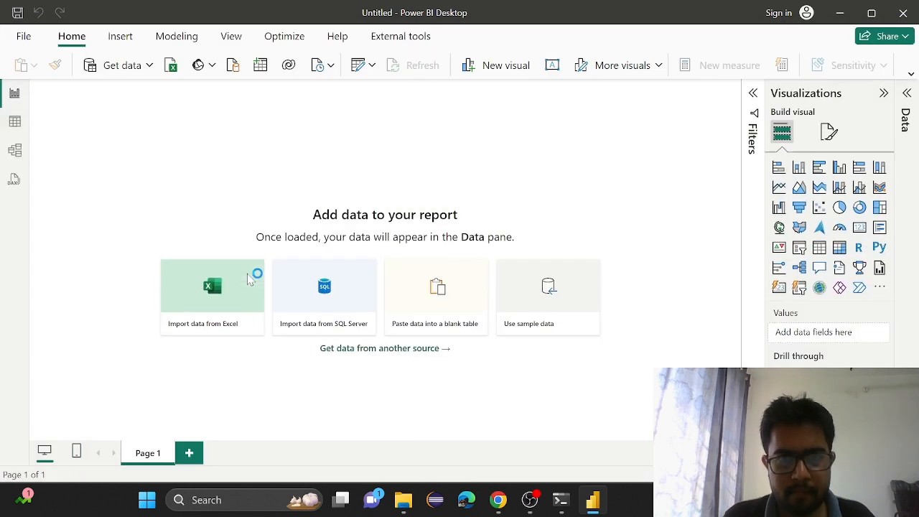
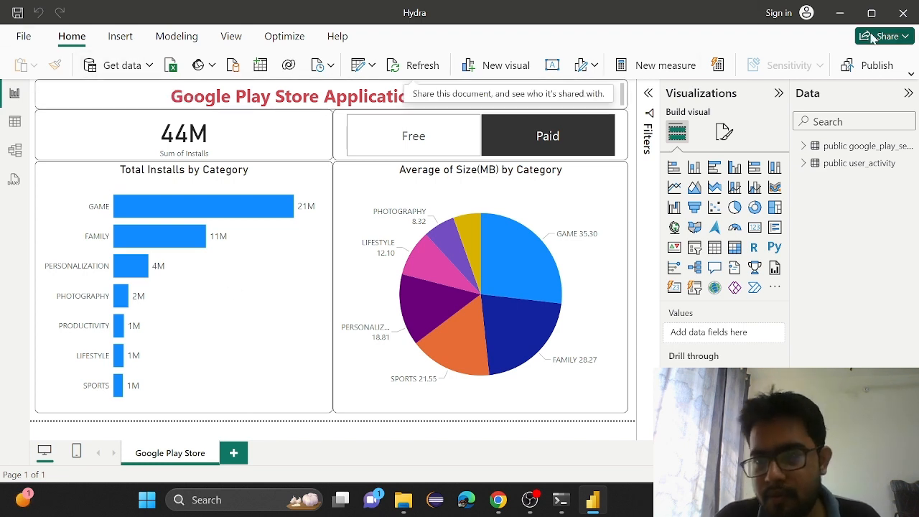
# - Search the available data sources for "post" and open the connection dialog for the PostgreSQL database connector
pyautogui.click(911, 76)
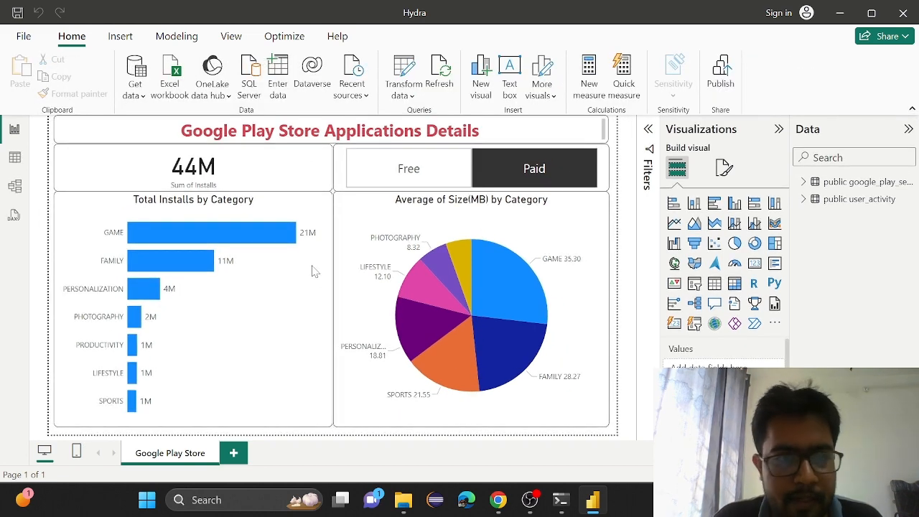
pyautogui.click(144, 98)
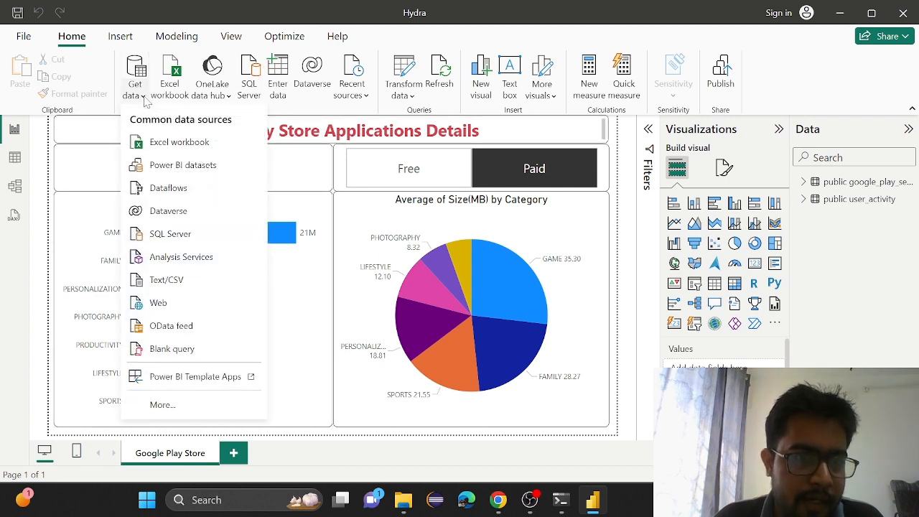
pyautogui.click(163, 404)
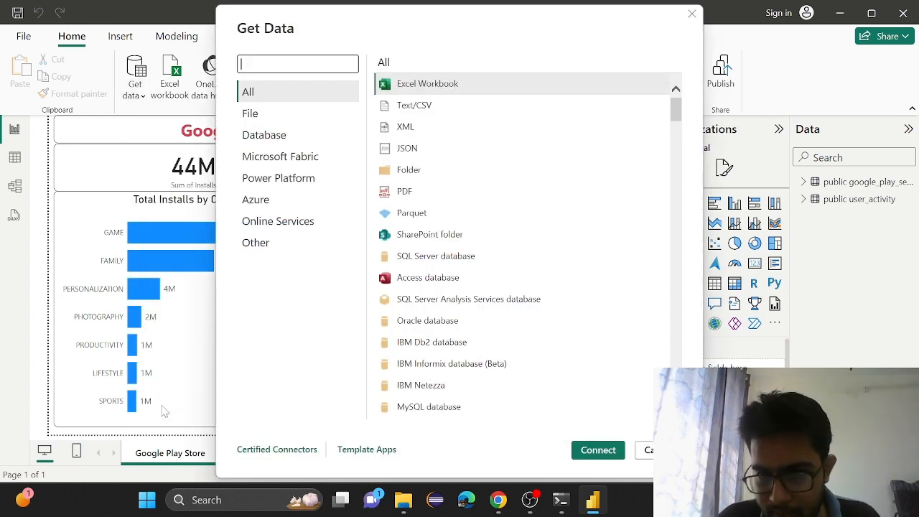
pyautogui.scroll(-10, 484, 310)
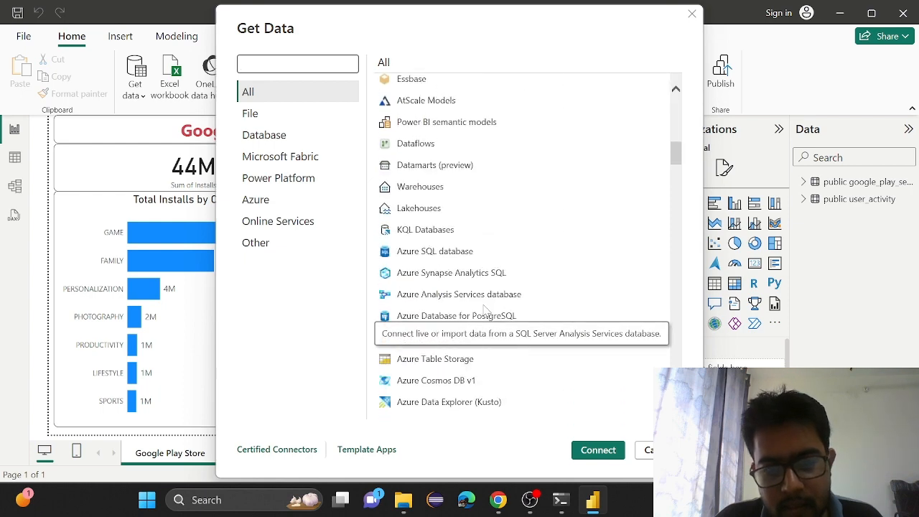
pyautogui.scroll(10, 485, 312)
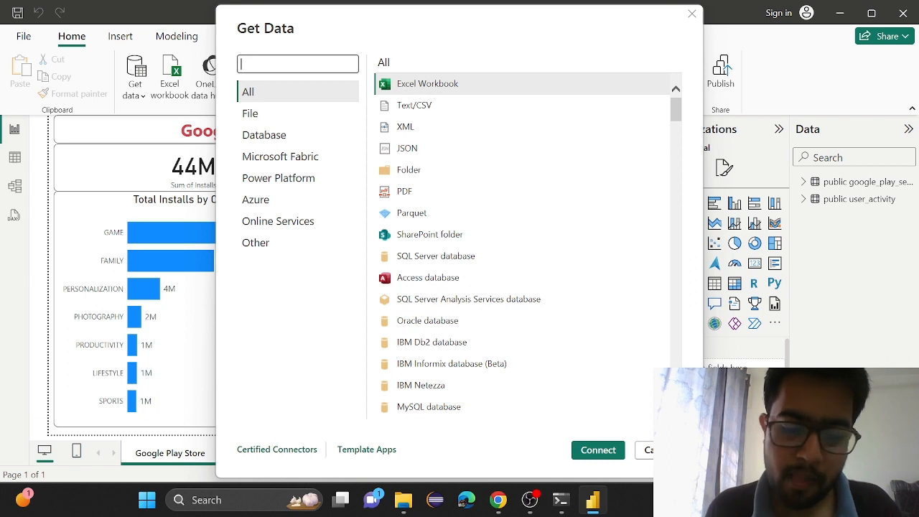
pyautogui.write('post')
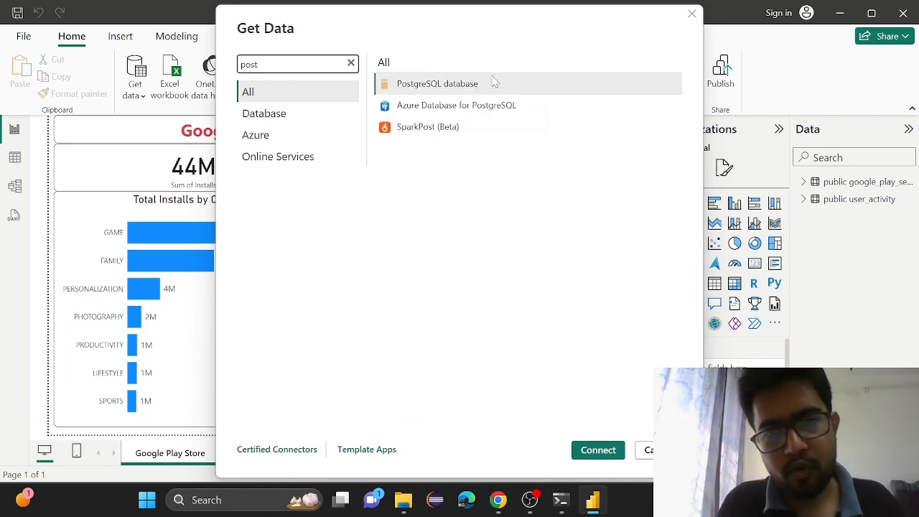
pyautogui.doubleClick(460, 93)
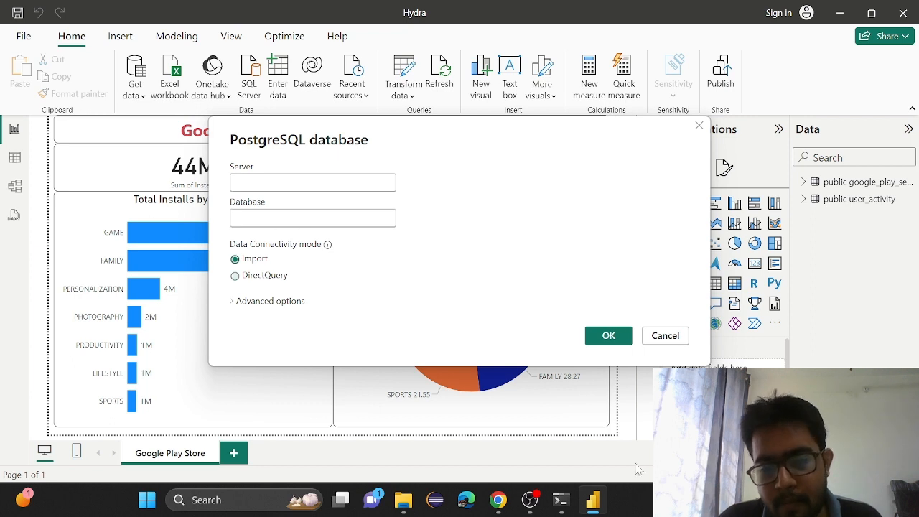
# - Switch to the Chrome window containing the Hydra console
pyautogui.moveTo(593, 502)
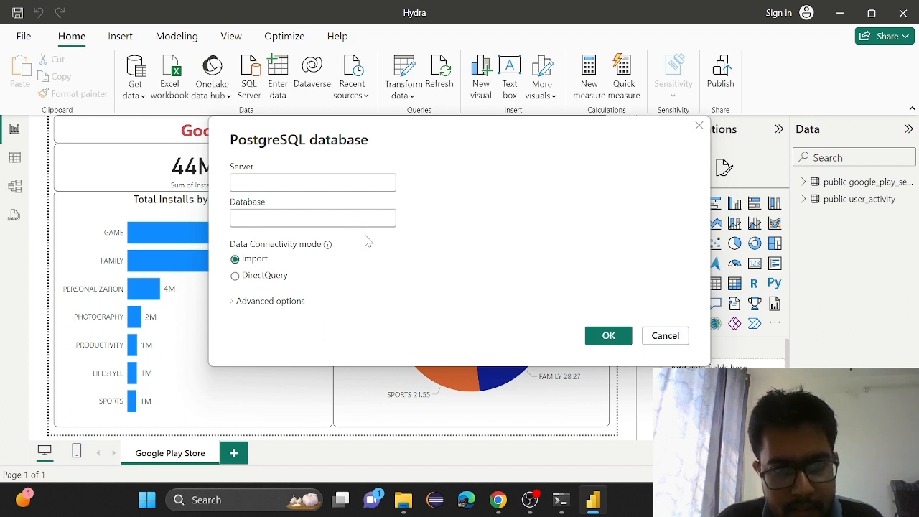
pyautogui.moveTo(502, 508)
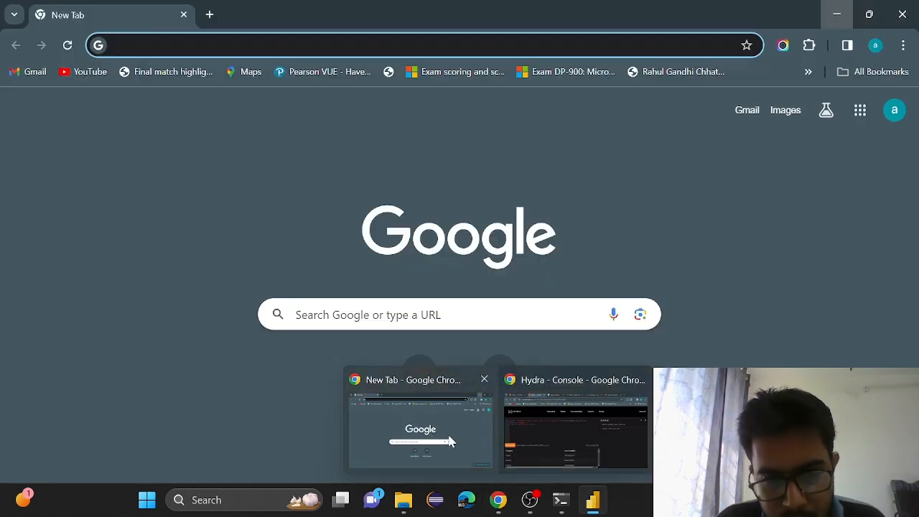
pyautogui.click(447, 432)
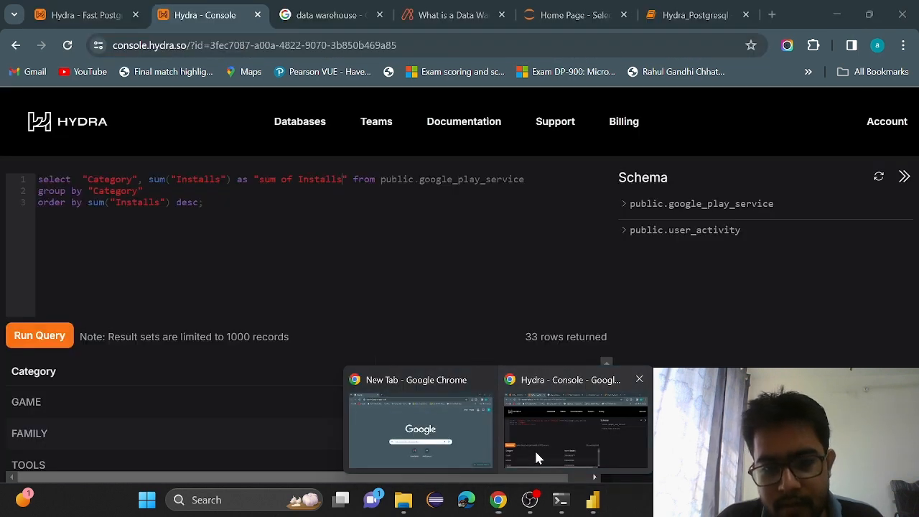
pyautogui.click(534, 449)
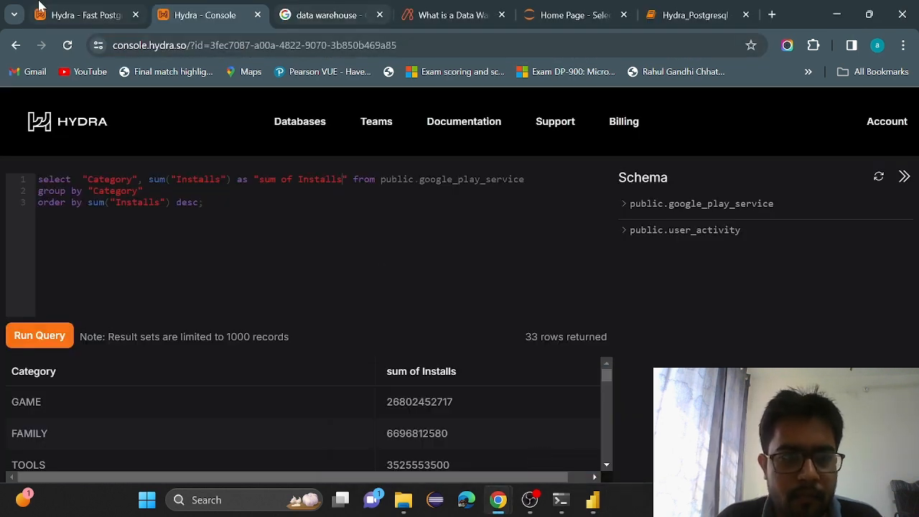
pyautogui.click(683, 18)
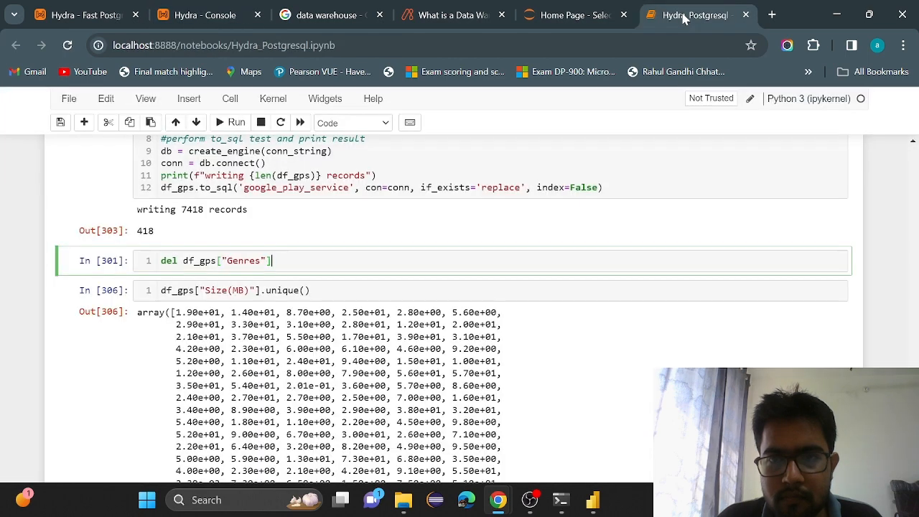
pyautogui.click(595, 15)
pyautogui.click(460, 14)
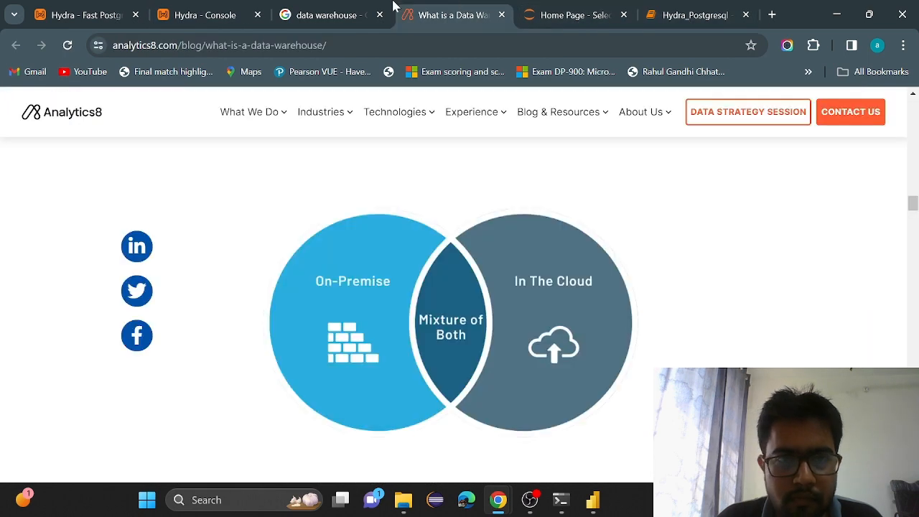
pyautogui.click(302, 11)
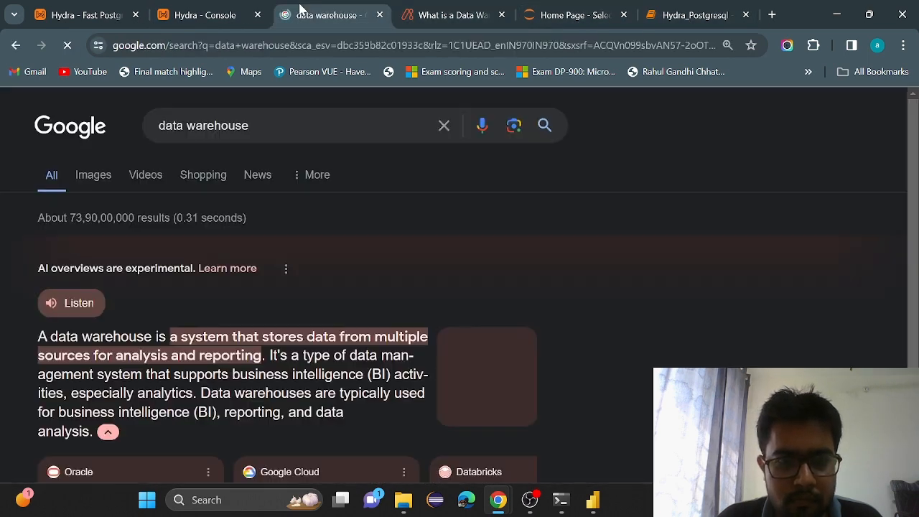
pyautogui.click(215, 14)
pyautogui.click(111, 9)
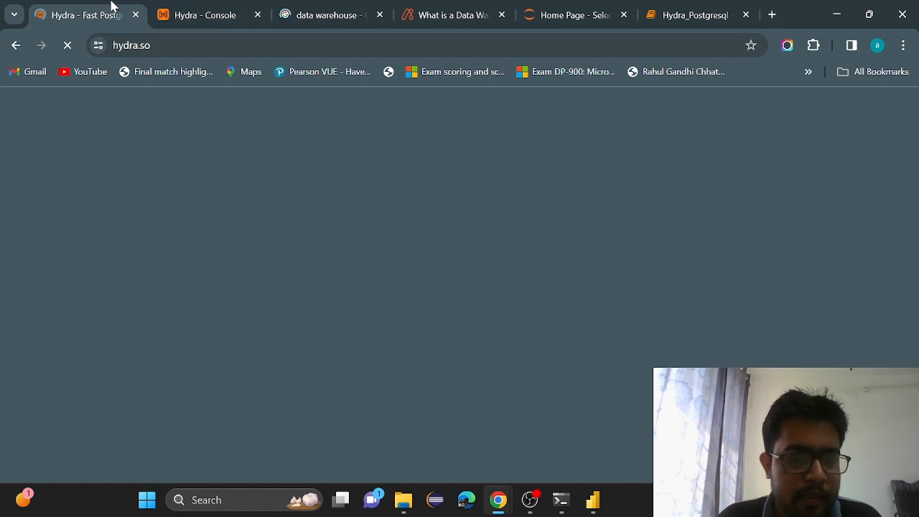
pyautogui.click(199, 13)
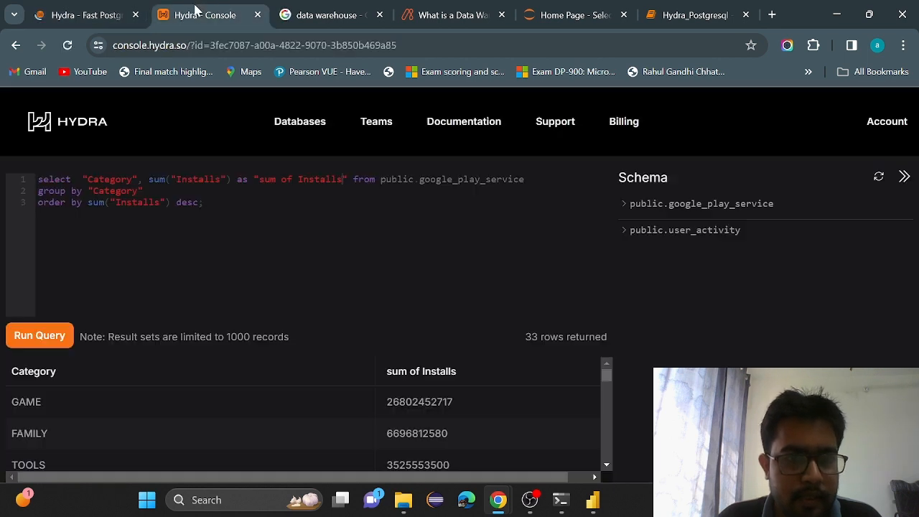
# - Open the D1 data warehouse from Hydra's databases and show its connection credentials
pyautogui.click(312, 127)
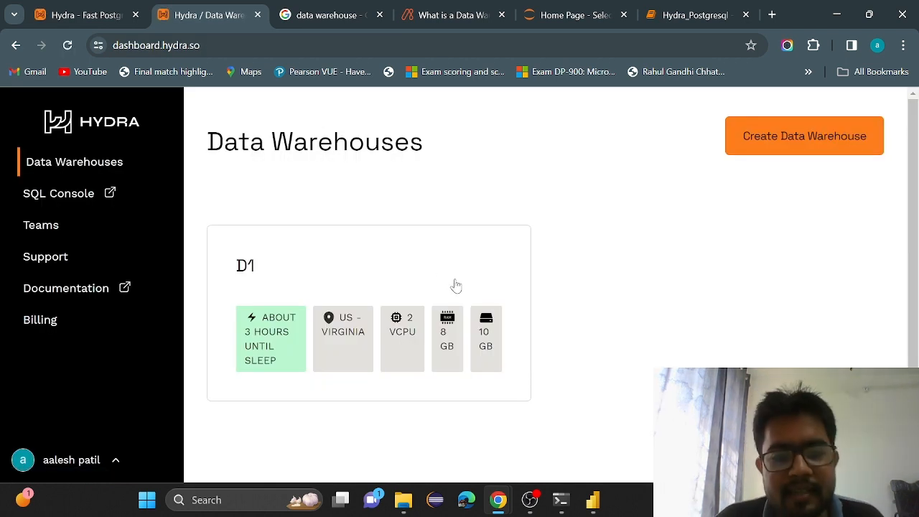
pyautogui.scroll(-1, 370, 258)
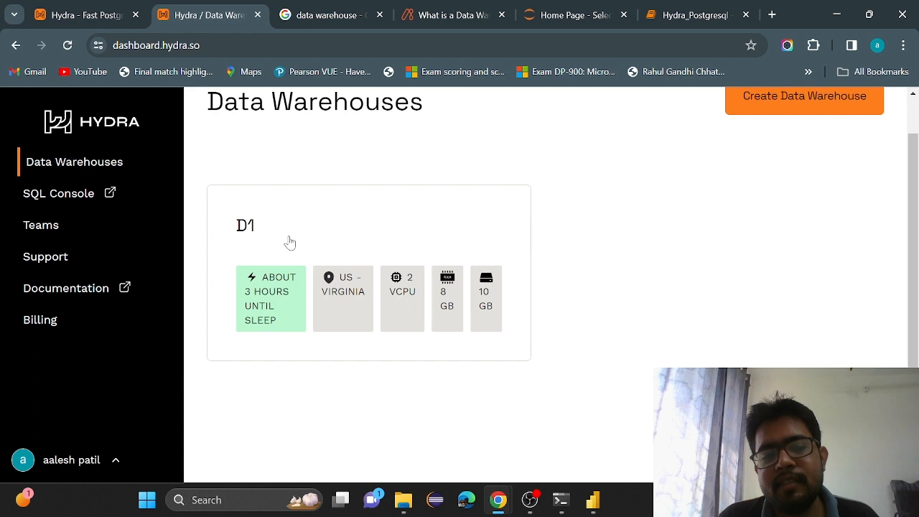
pyautogui.click(274, 295)
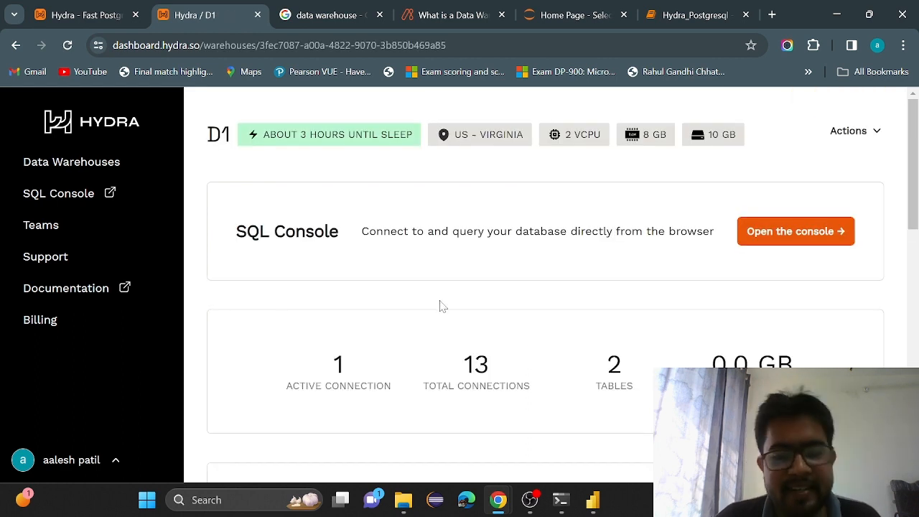
pyautogui.scroll(-3, 442, 306)
pyautogui.scroll(-2, 442, 306)
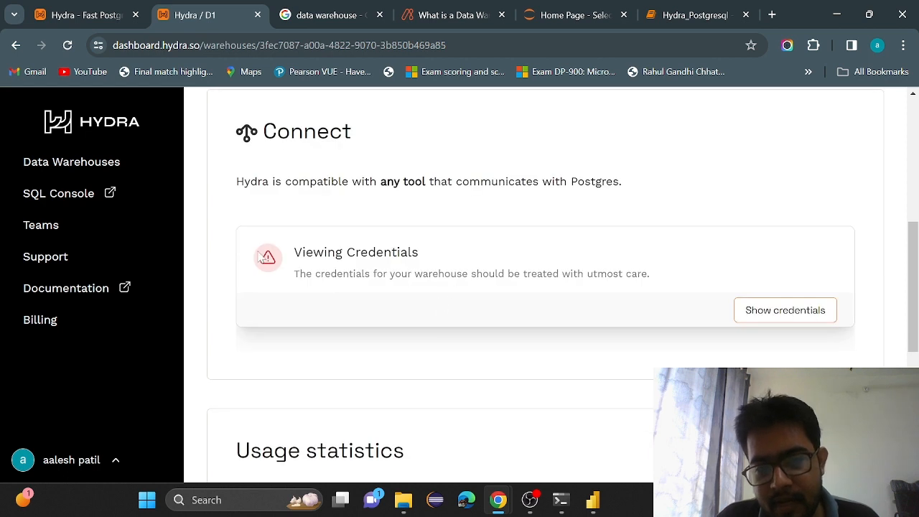
pyautogui.click(777, 326)
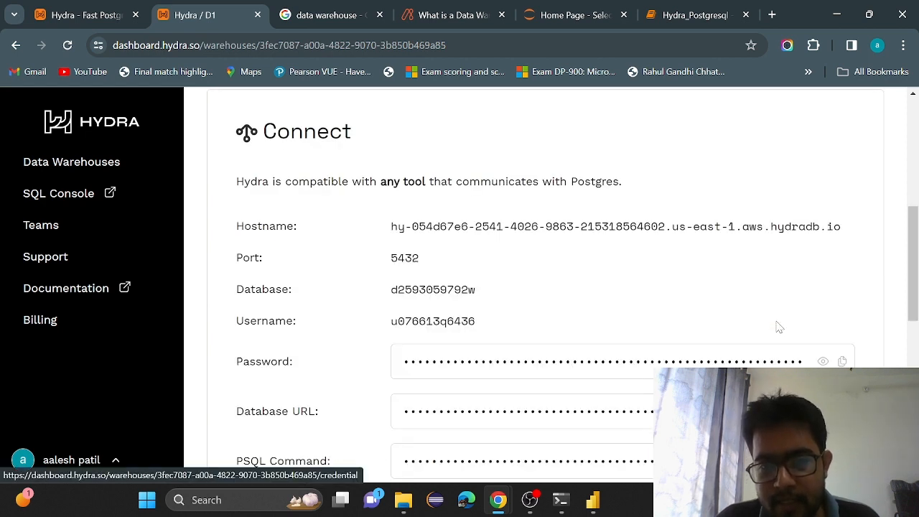
# - Examine the D1 warehouse's hostname and port in Hydra and compare them with the Server field in Power BI's PostgreSQL dialog
pyautogui.scroll(-2, 666, 262)
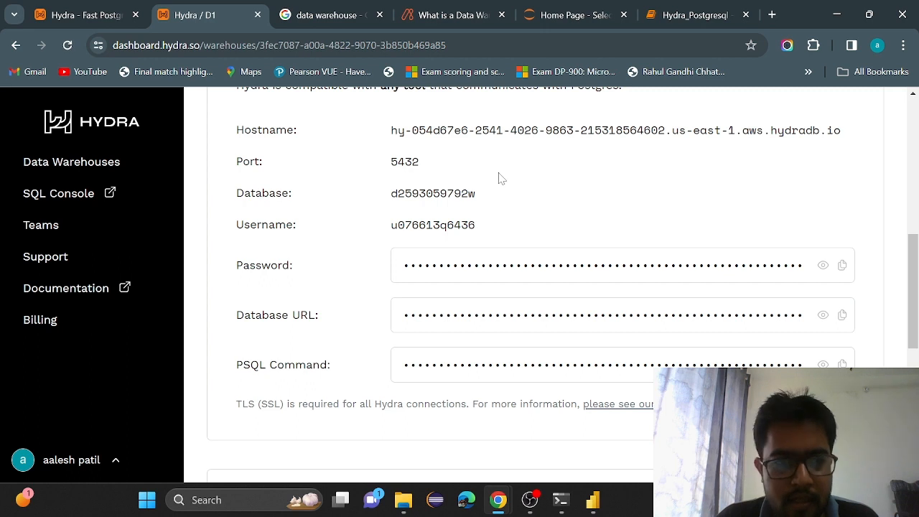
pyautogui.scroll(1, 445, 158)
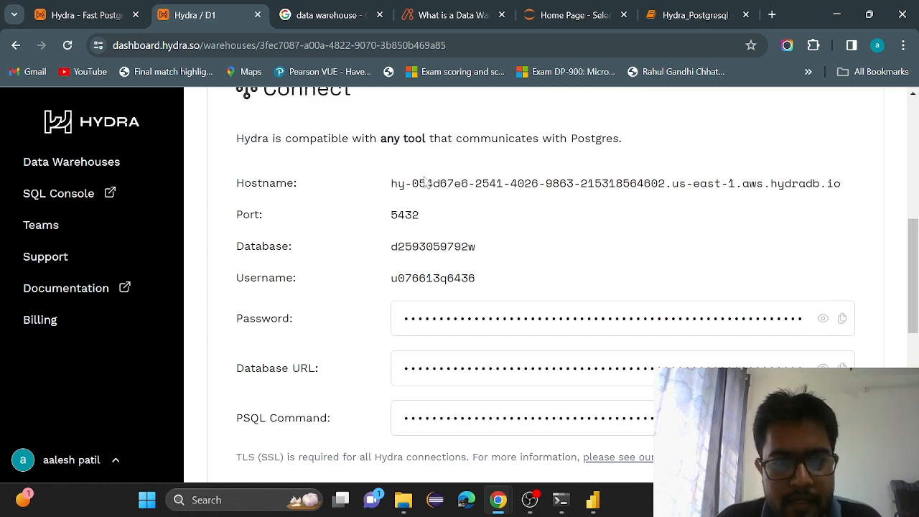
pyautogui.moveTo(390, 183); pyautogui.dragTo(851, 199)
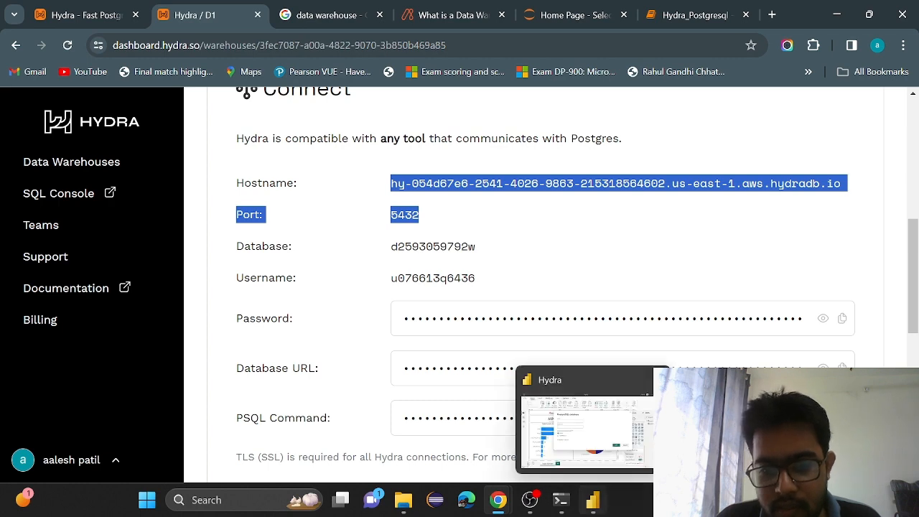
pyautogui.click(576, 468)
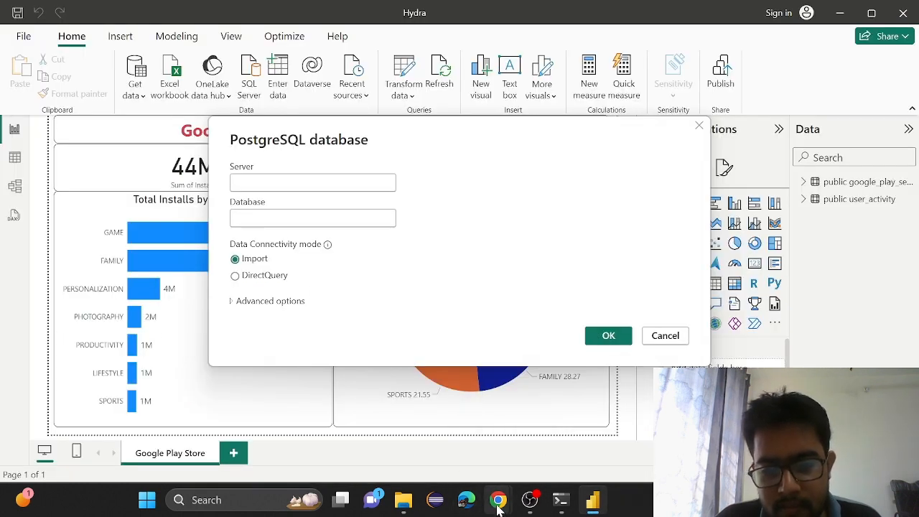
pyautogui.moveTo(500, 502)
pyautogui.click(574, 427)
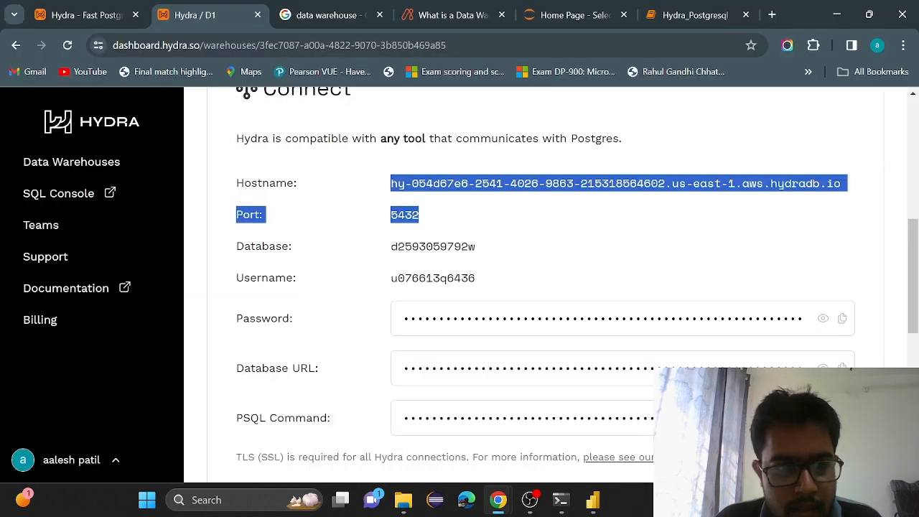
# - Examine the database name and remaining credentials in Hydra, and switch to Power BI Desktop to relate them to the PostgreSQL dialog's fields
pyautogui.click(441, 202)
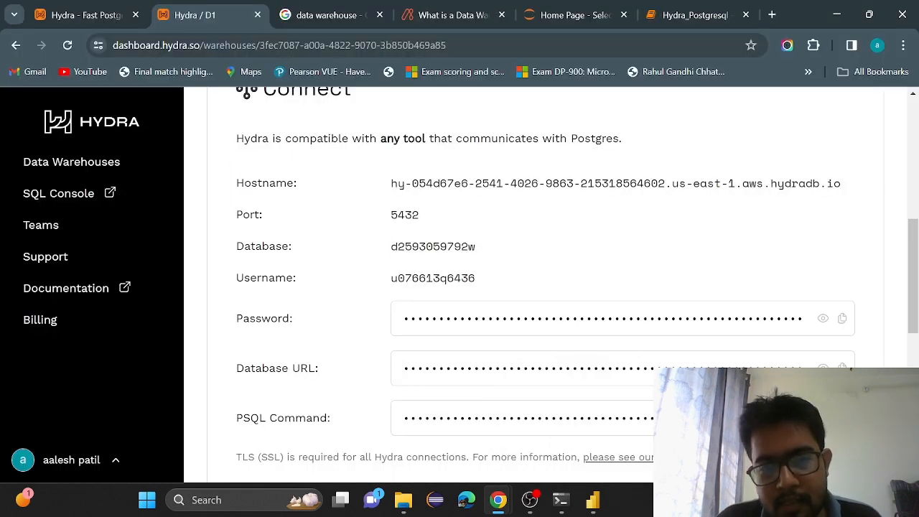
pyautogui.moveTo(391, 246); pyautogui.dragTo(496, 252)
pyautogui.click(496, 253)
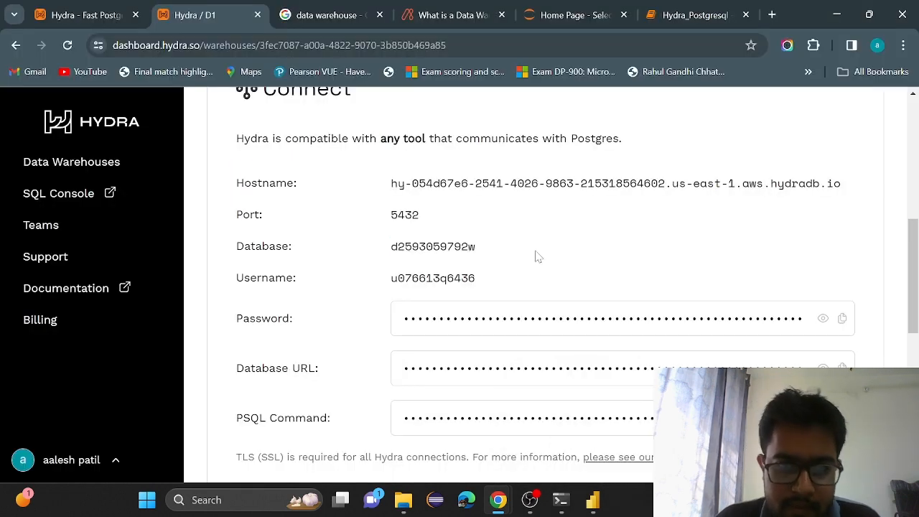
pyautogui.scroll(-1, 539, 258)
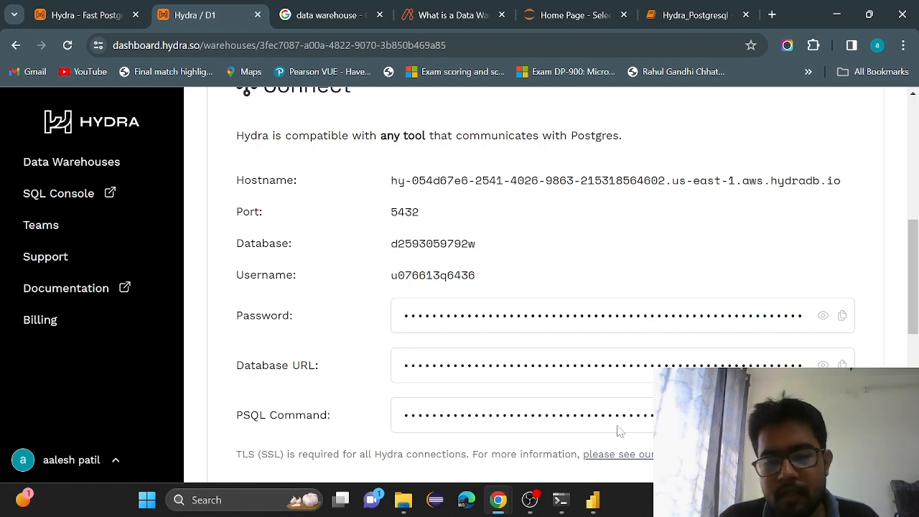
pyautogui.moveTo(592, 499)
pyautogui.click(585, 445)
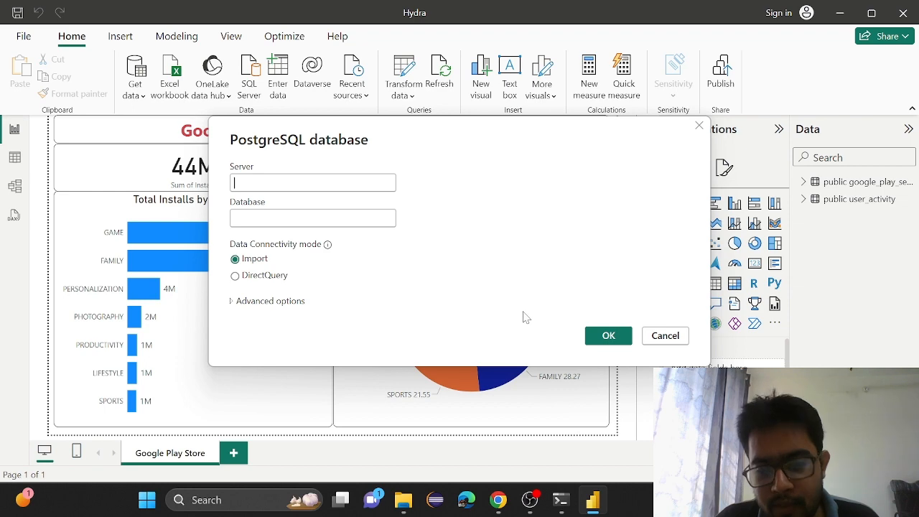
# - Switch back to Hydra in Chrome and open the list of data warehouses
pyautogui.moveTo(498, 499)
pyautogui.click(564, 448)
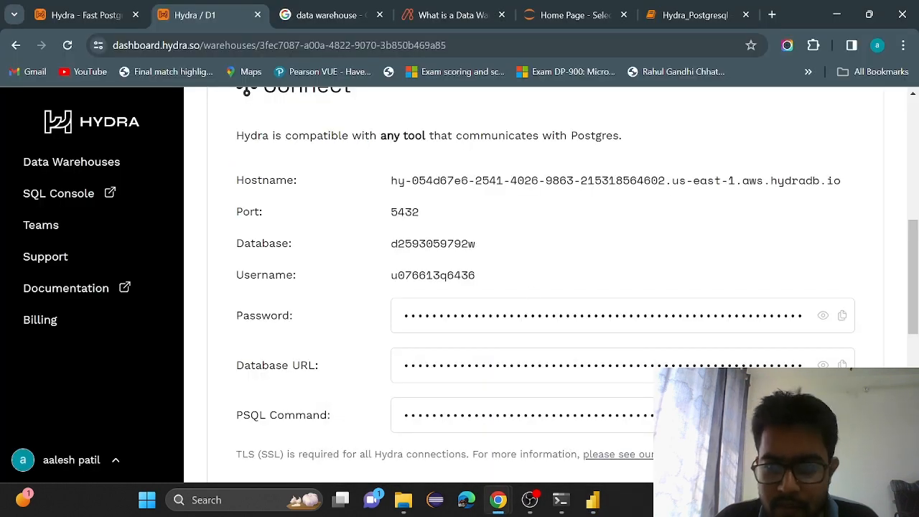
pyautogui.scroll(10, 565, 223)
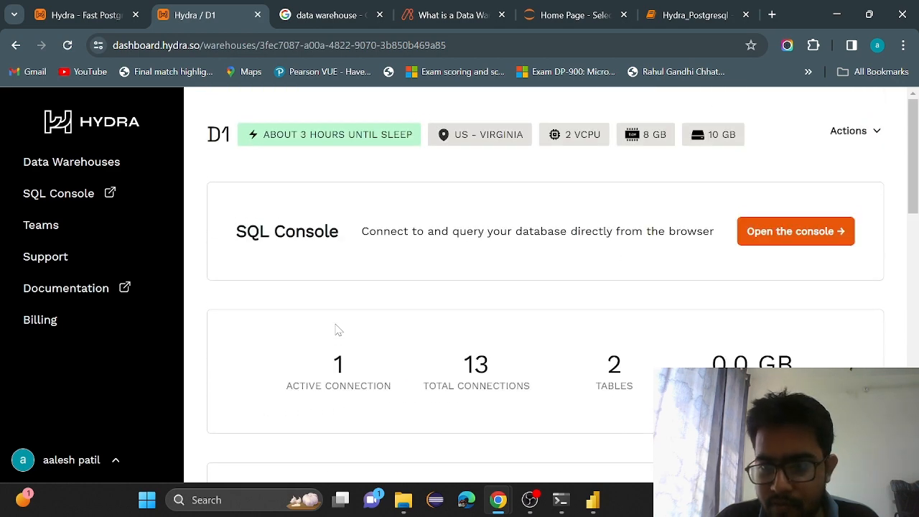
pyautogui.click(100, 163)
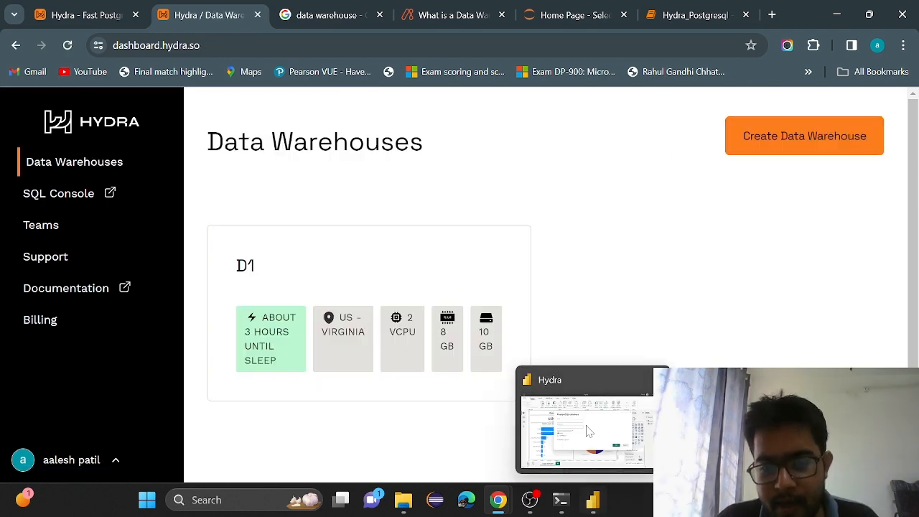
# - Switch to Power BI Desktop and cancel the PostgreSQL database connection dialog
pyautogui.click(601, 504)
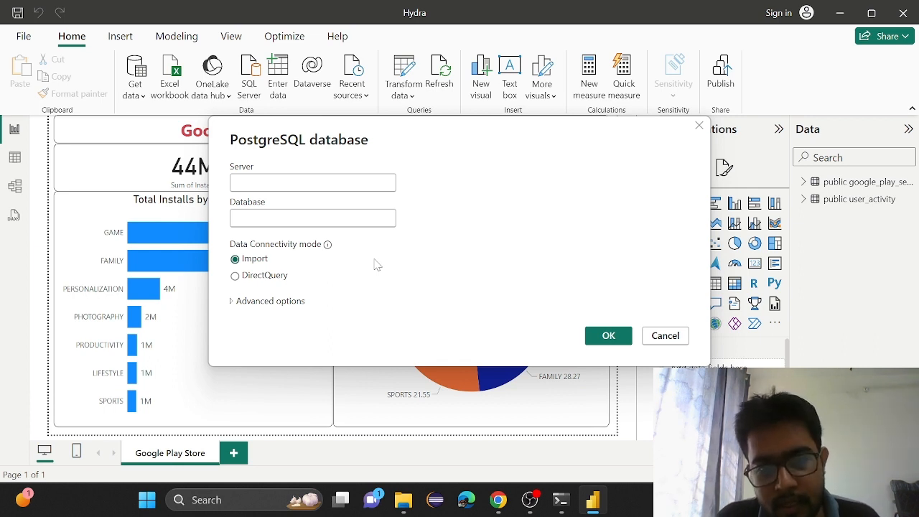
pyautogui.click(664, 336)
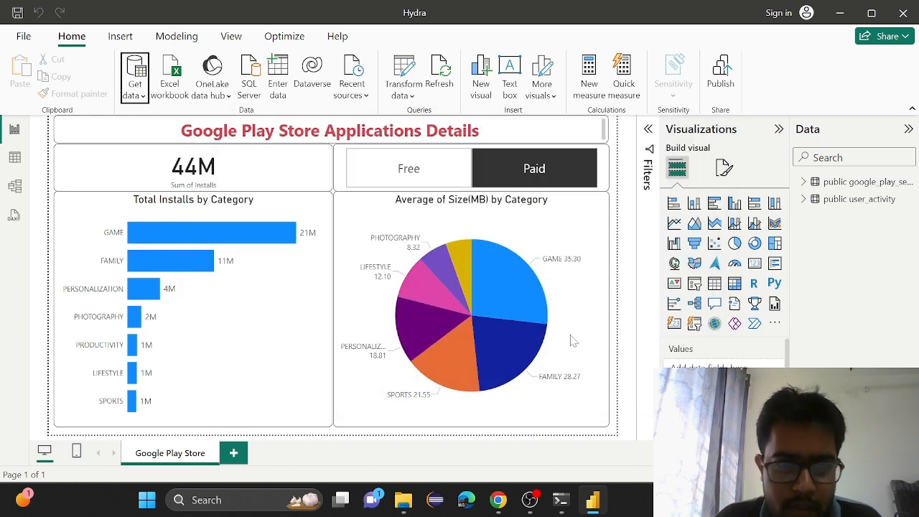
# - Examine the rows and columns of the public google_play_service table in Table view
pyautogui.click(15, 158)
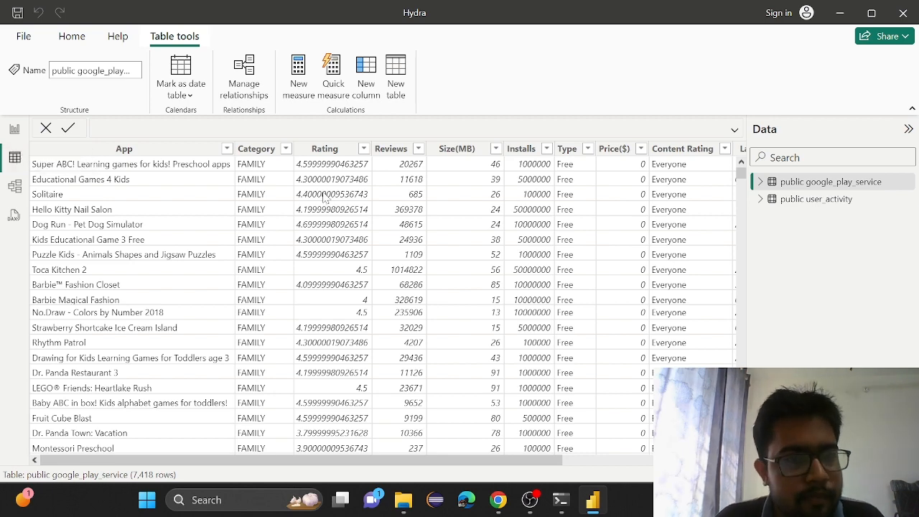
pyautogui.scroll(-2, 325, 199)
pyautogui.scroll(2, 325, 199)
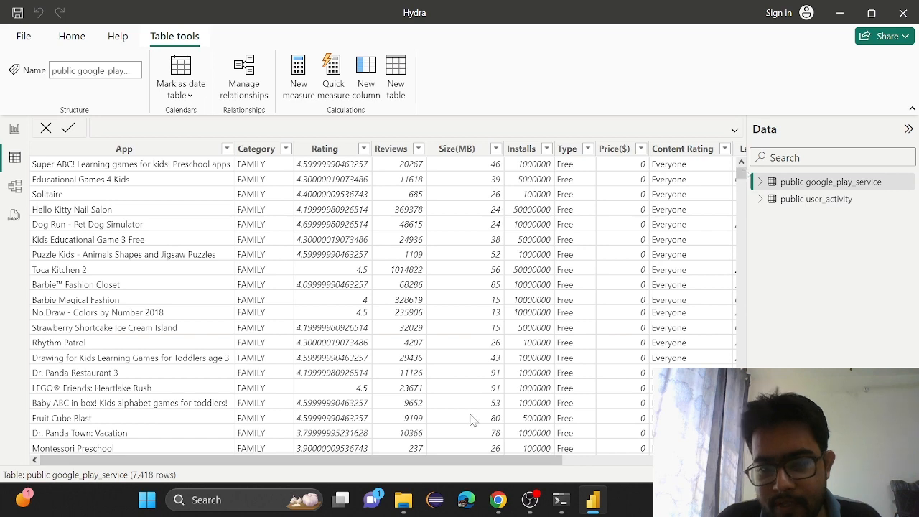
pyautogui.moveTo(471, 461); pyautogui.dragTo(254, 459)
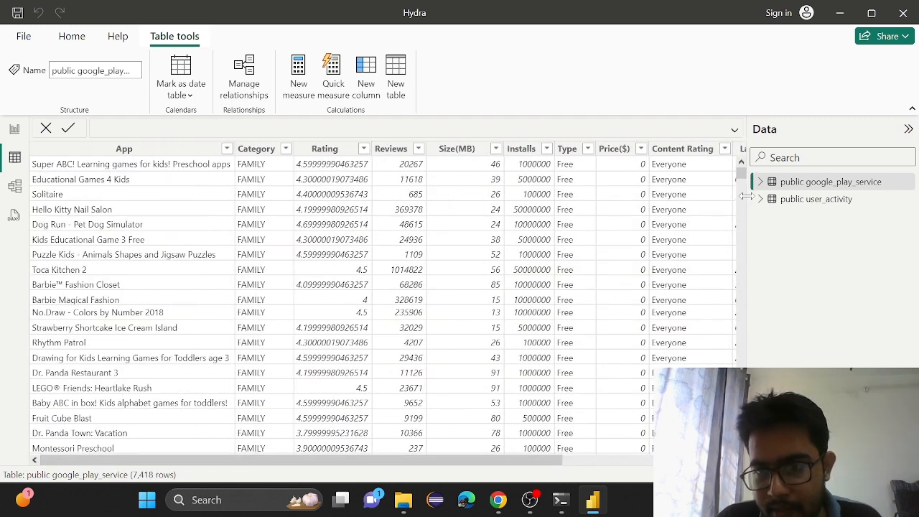
pyautogui.moveTo(742, 174)
pyautogui.mouseDown()
pyautogui.moveTo(742, 375)
pyautogui.moveTo(742, 165)
pyautogui.mouseUp()
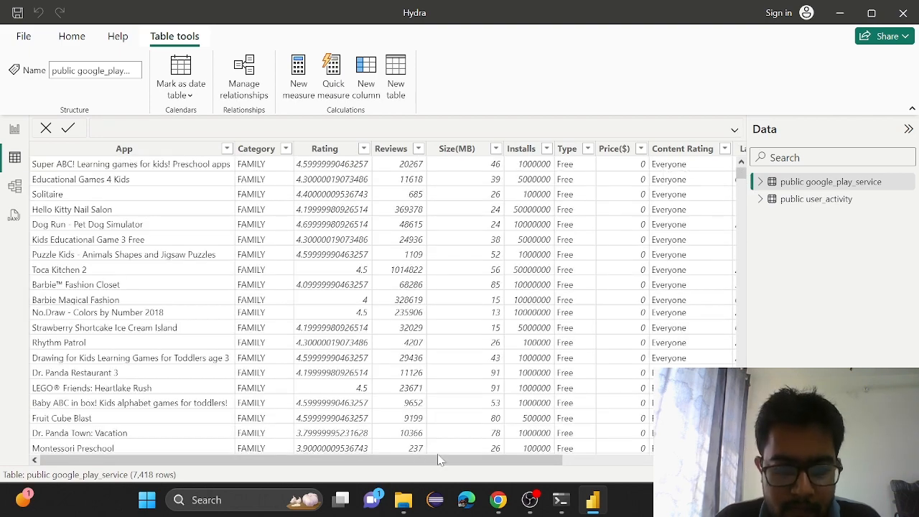
pyautogui.moveTo(443, 463); pyautogui.dragTo(485, 463)
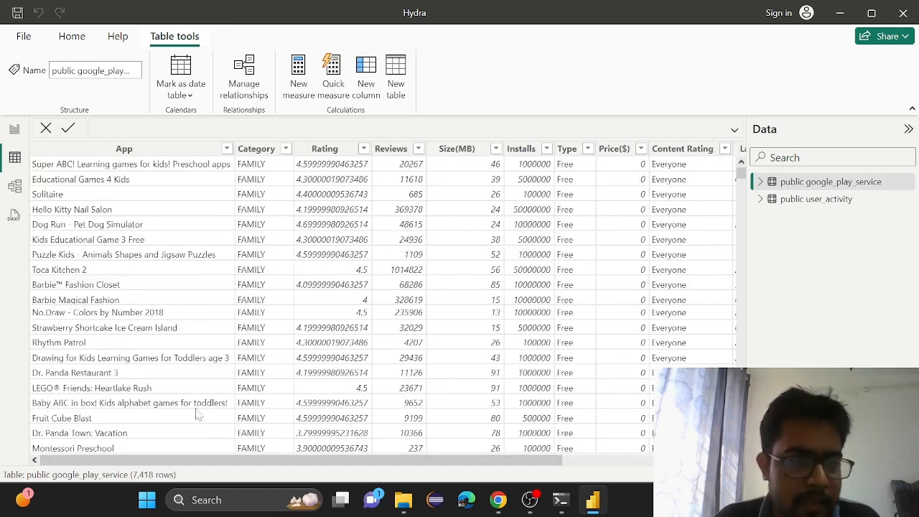
# - Return to the Google Play Store report page and collapse the Data and Visualizations panes
pyautogui.click(12, 132)
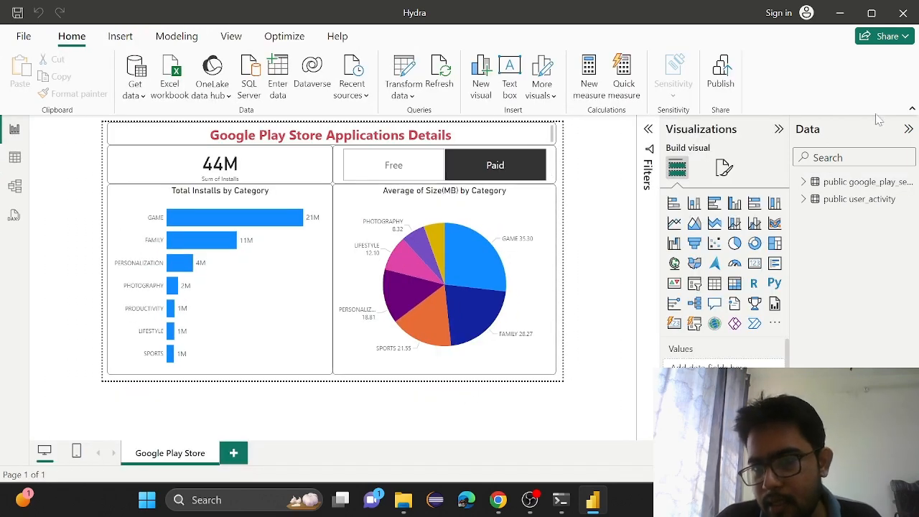
pyautogui.click(908, 131)
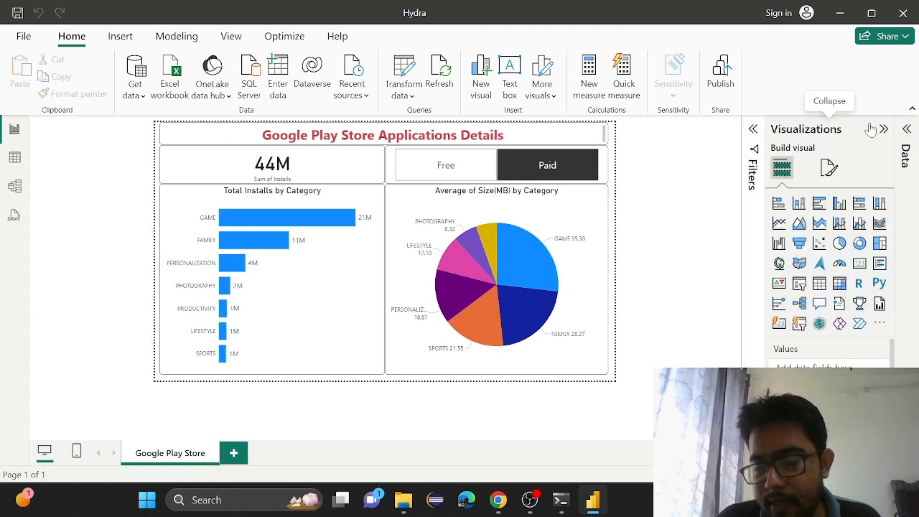
pyautogui.click(883, 131)
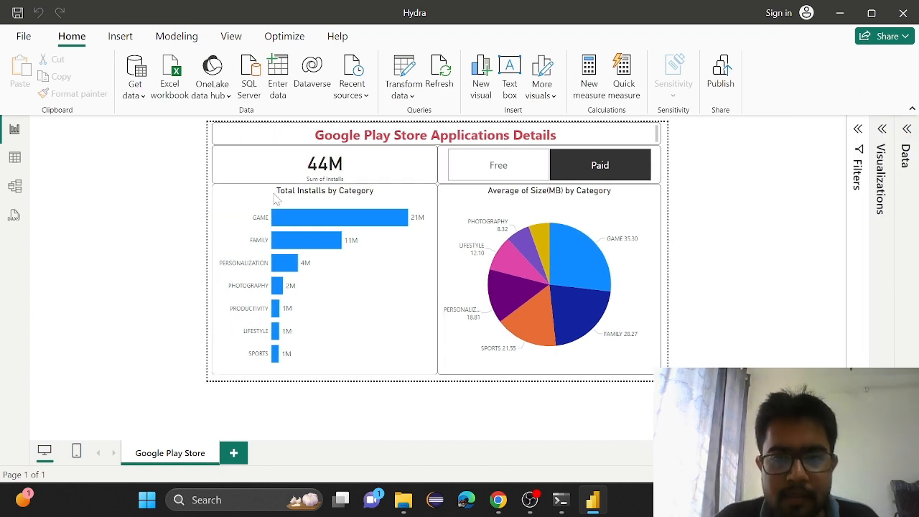
# - Enlarge the Google Play Store report page and minimize the ribbon to give the charts more room
pyautogui.scroll(2, 700, 324)
pyautogui.scroll(-3, 702, 328)
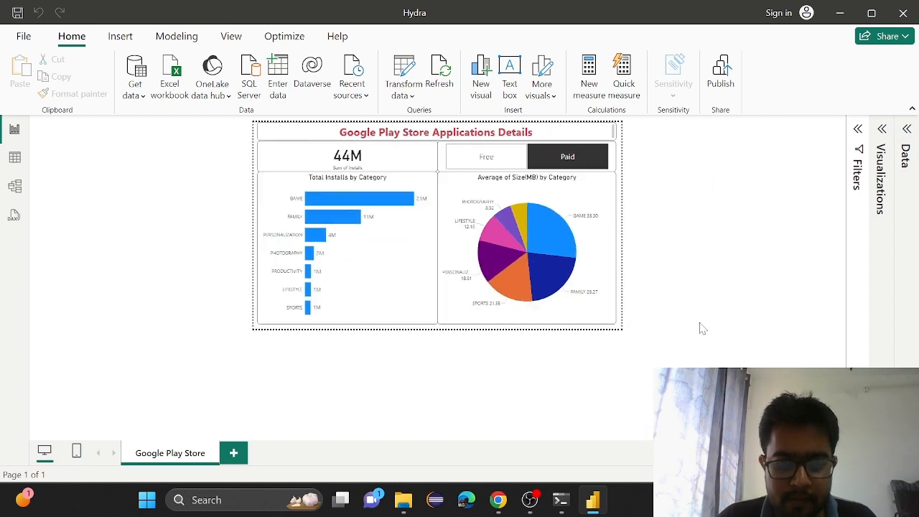
pyautogui.scroll(-1, 700, 325)
pyautogui.scroll(2, 700, 326)
pyautogui.scroll(-2, 702, 328)
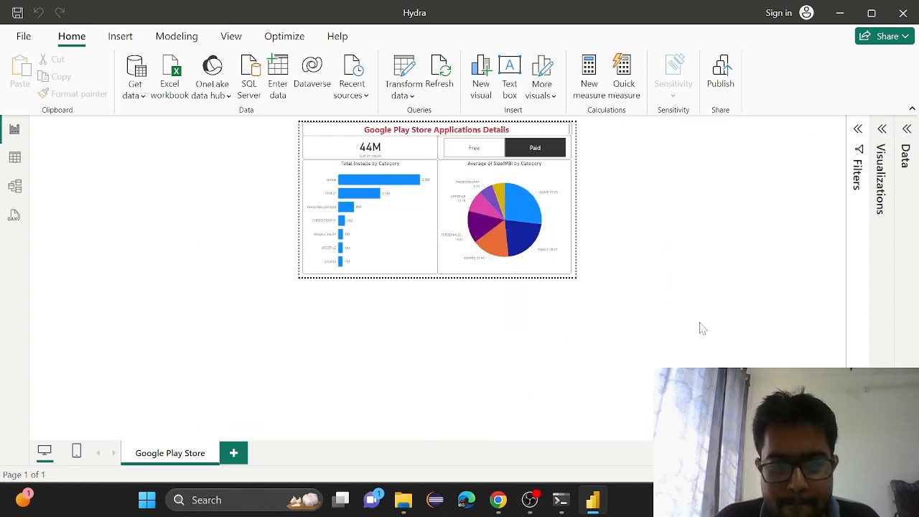
pyautogui.scroll(2, 558, 251)
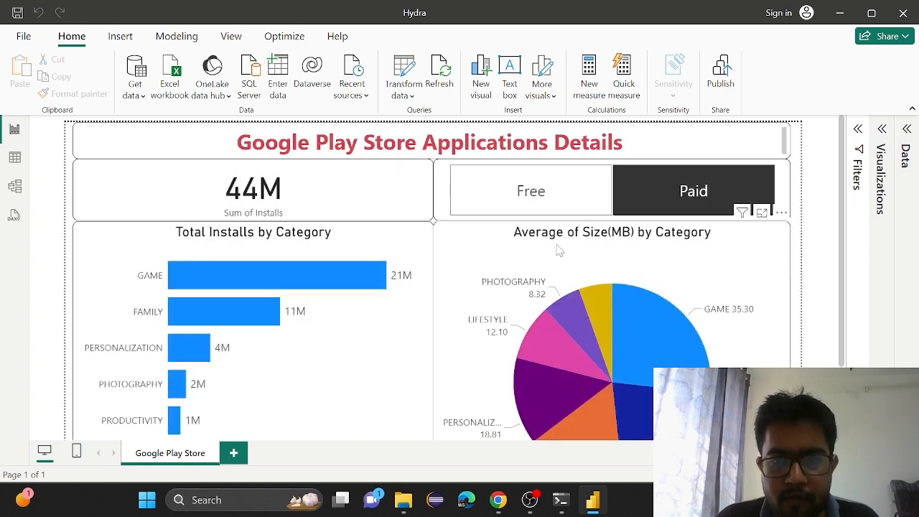
pyautogui.scroll(-2, 559, 251)
pyautogui.scroll(1, 558, 249)
pyautogui.scroll(2, 558, 249)
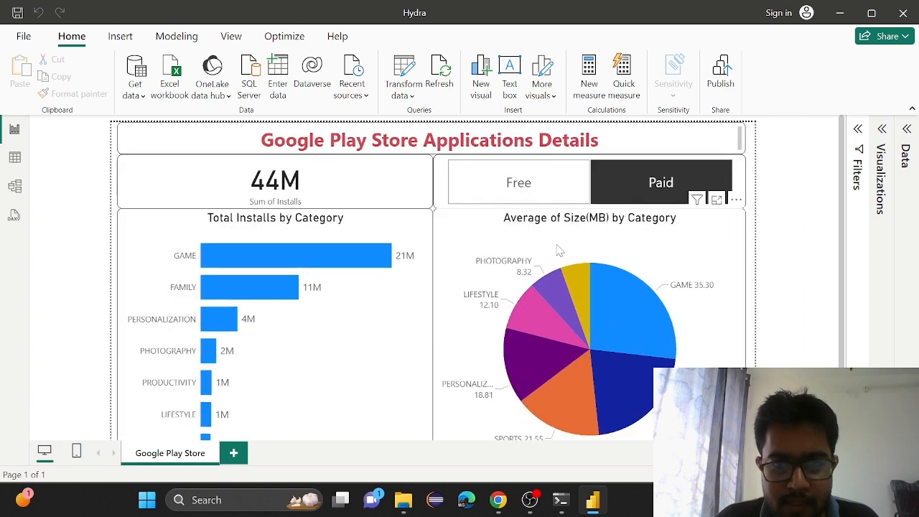
pyautogui.rightClick(557, 250)
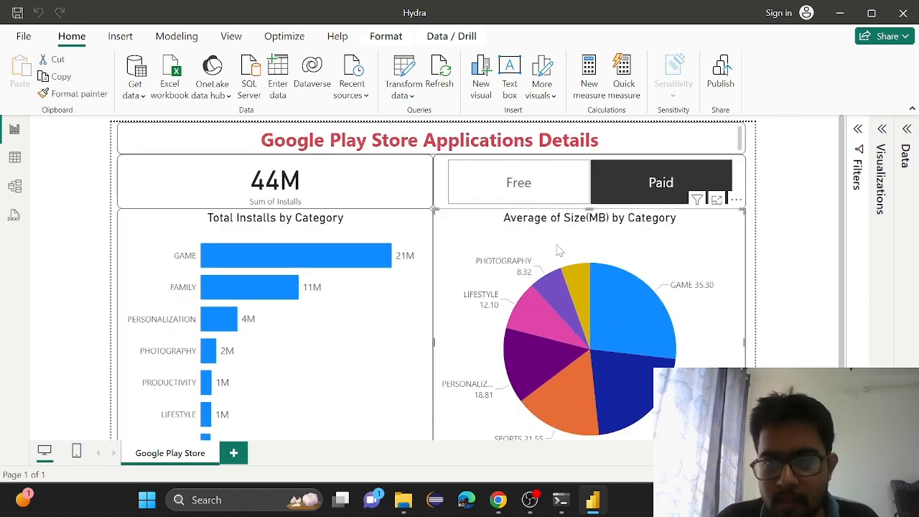
pyautogui.click(911, 111)
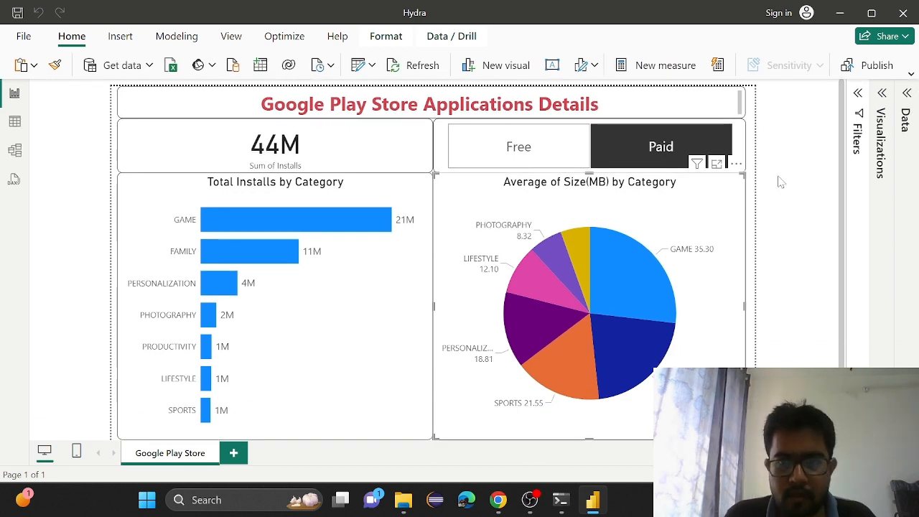
# - Compare the report for all, Free and Paid apps by clearing the Paid slicer selection, choosing Free and returning to Paid
pyautogui.click(662, 147)
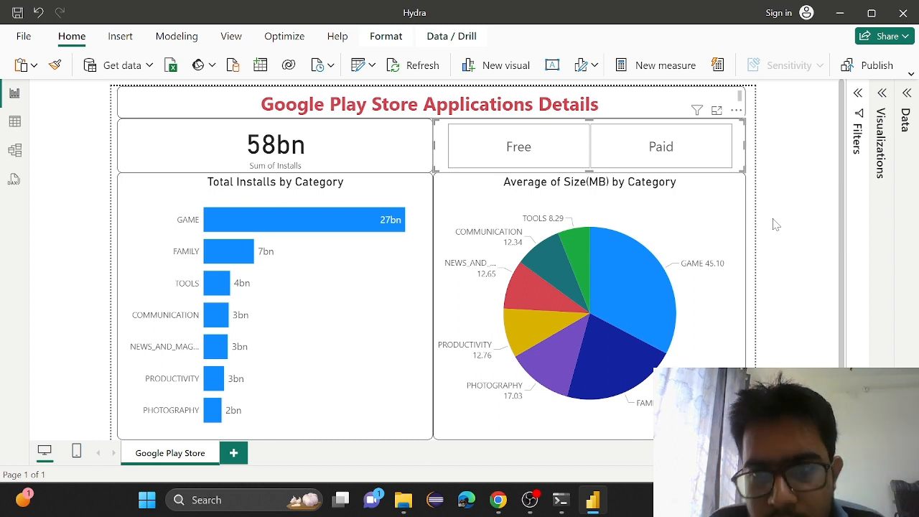
pyautogui.click(520, 142)
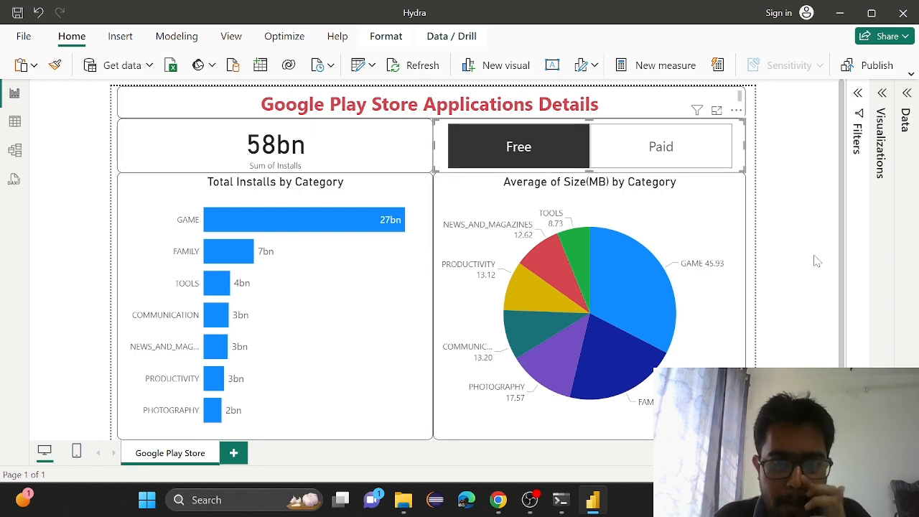
pyautogui.click(660, 149)
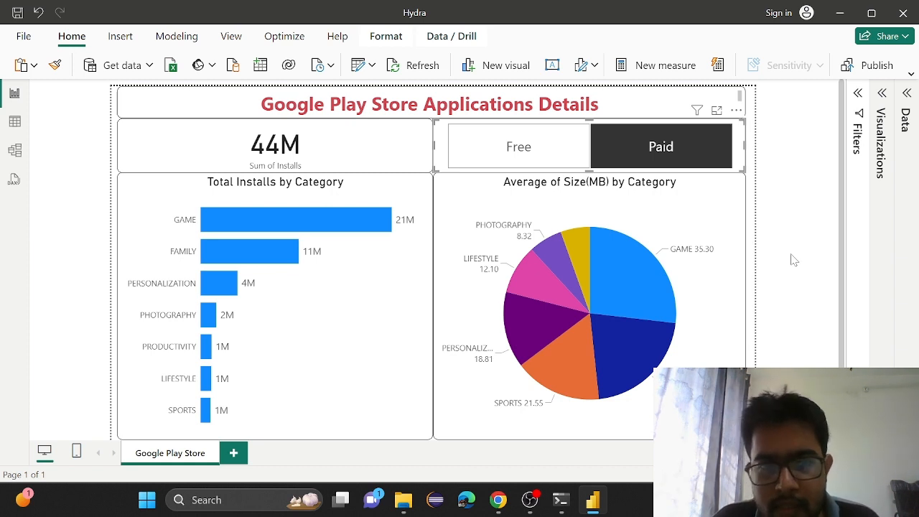
# - Clear the Paid selection in the app type slicer and filter the report to Free apps
pyautogui.click(655, 162)
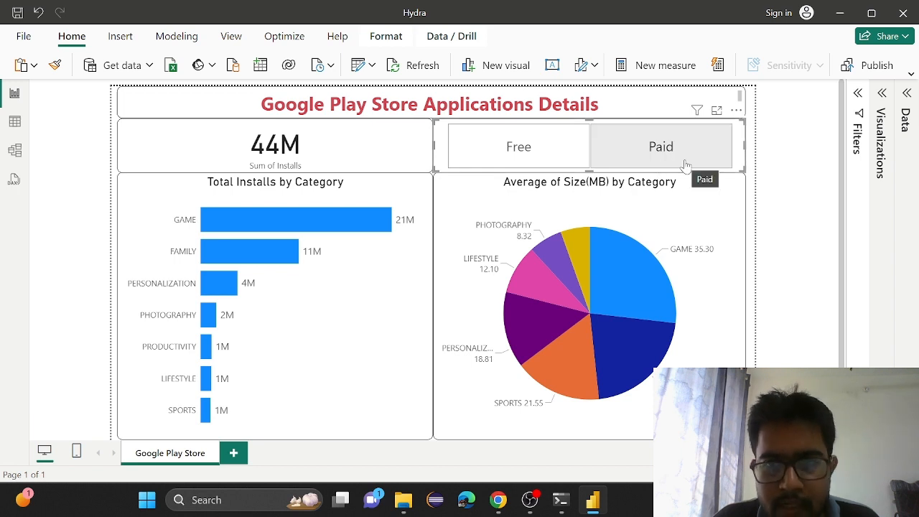
pyautogui.click(685, 164)
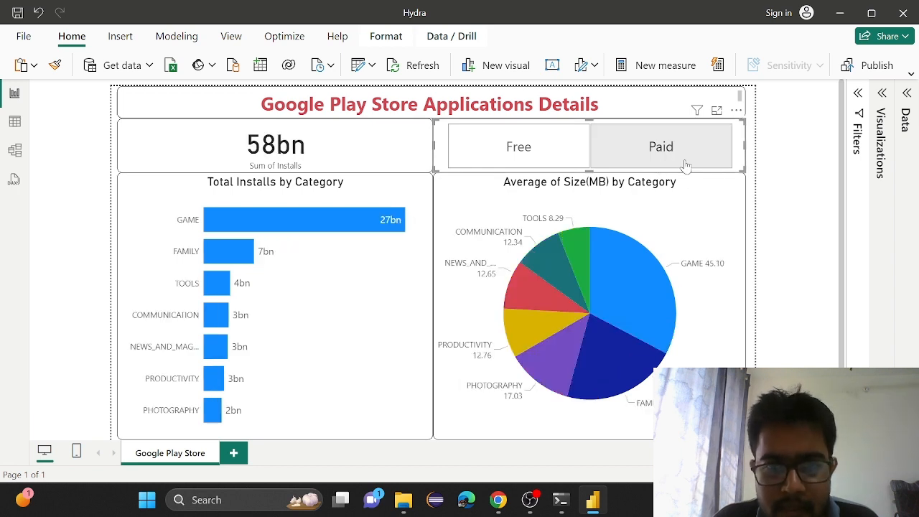
pyautogui.click(506, 164)
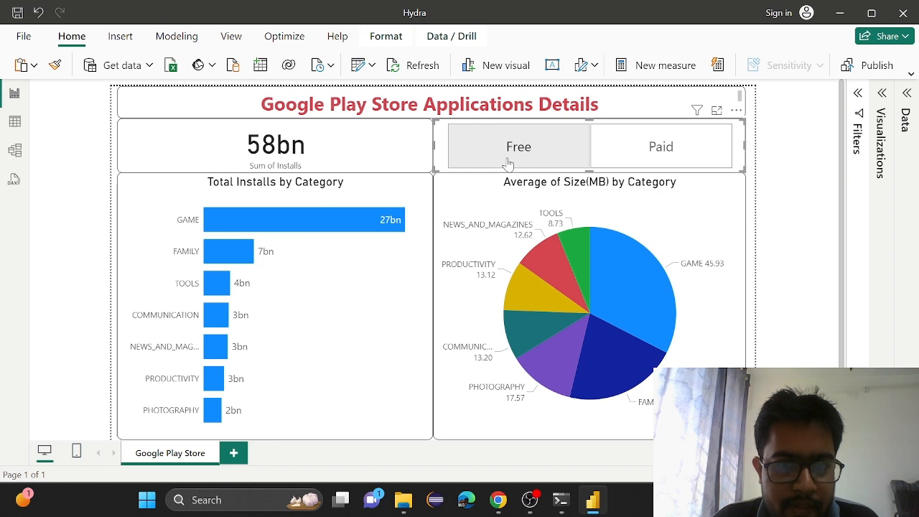
pyautogui.click(507, 165)
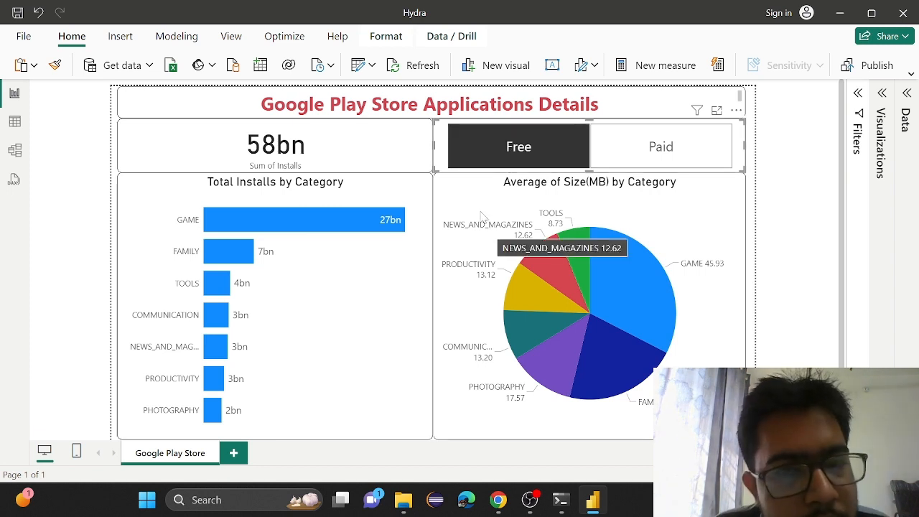
# - Compare the unfiltered report with Free apps by clearing and reapplying the Free slicer selection, and filter the report to Paid apps
pyautogui.click(507, 165)
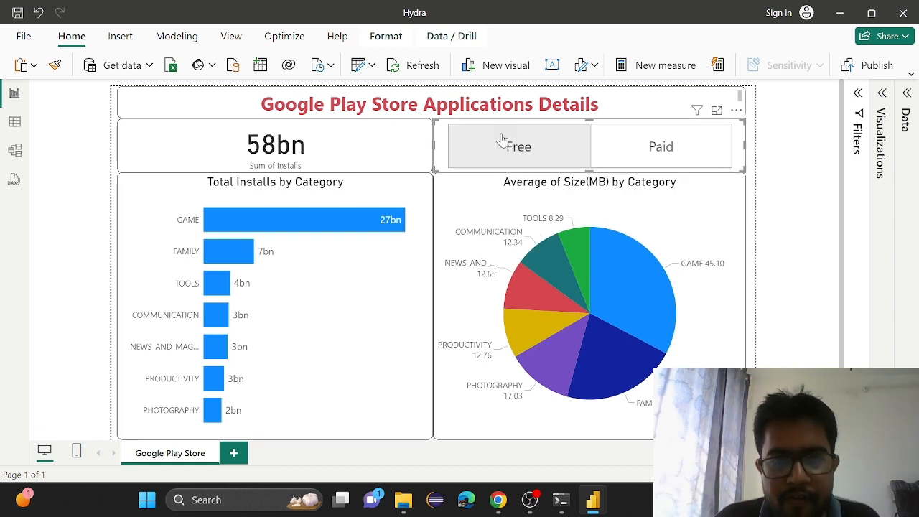
pyautogui.click(543, 145)
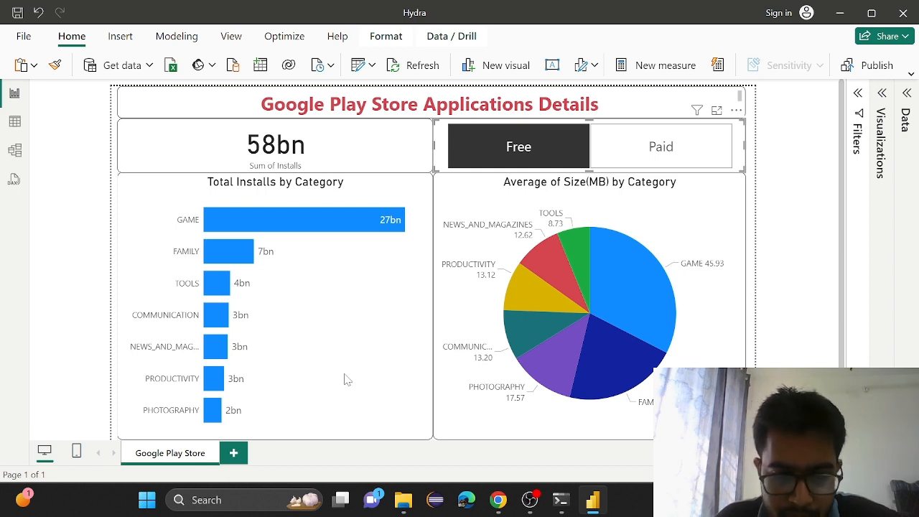
pyautogui.click(684, 166)
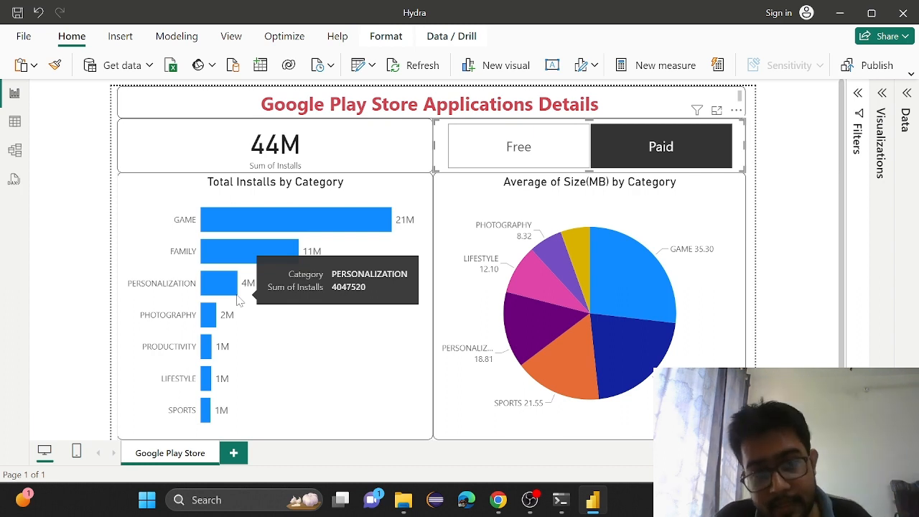
# - Compare total installs and average app size by category for Free and Paid apps, finishing on Paid with the slicer visual deselected
pyautogui.click(492, 165)
pyautogui.click(706, 146)
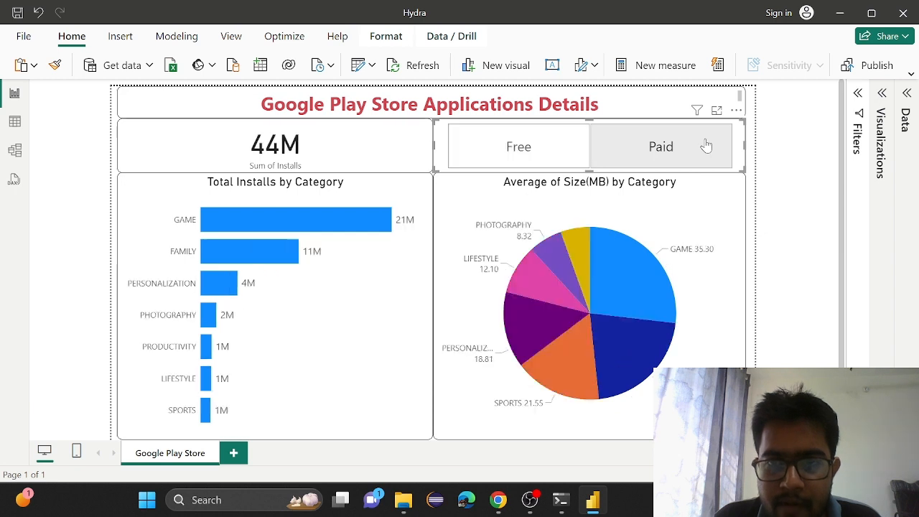
pyautogui.click(539, 158)
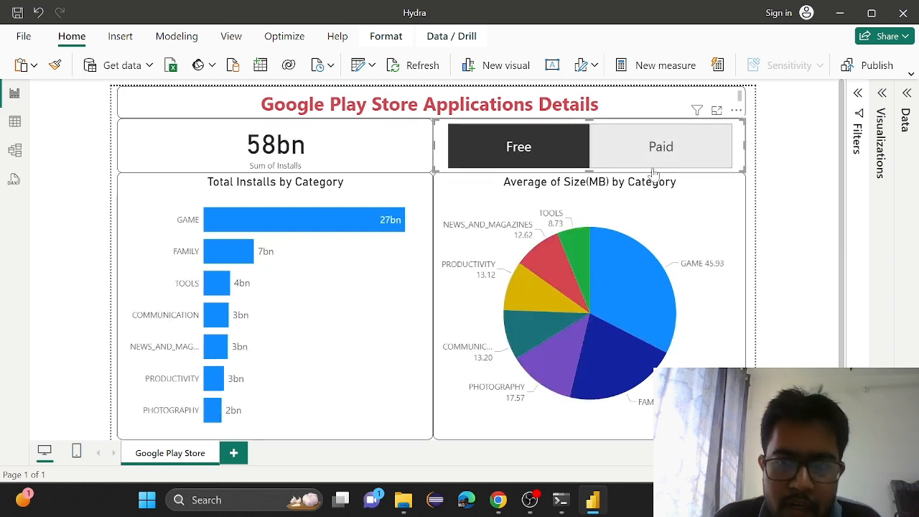
pyautogui.click(618, 151)
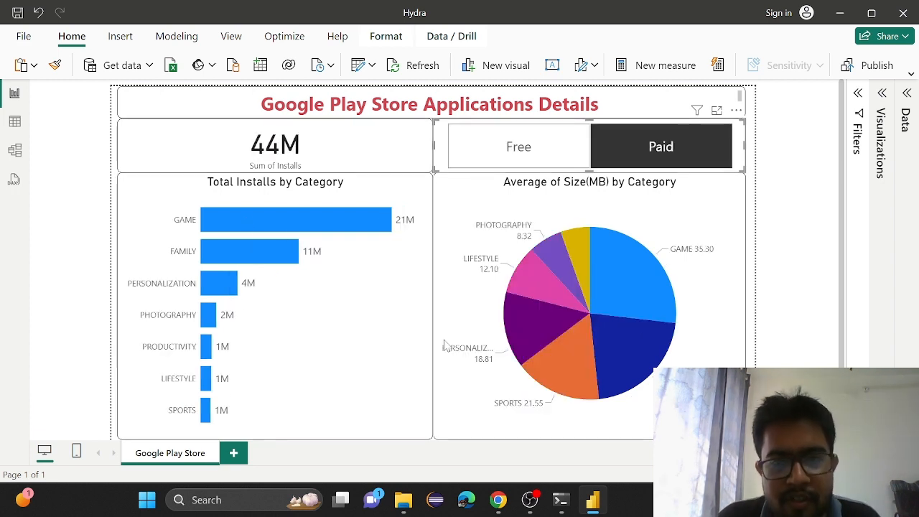
pyautogui.click(786, 302)
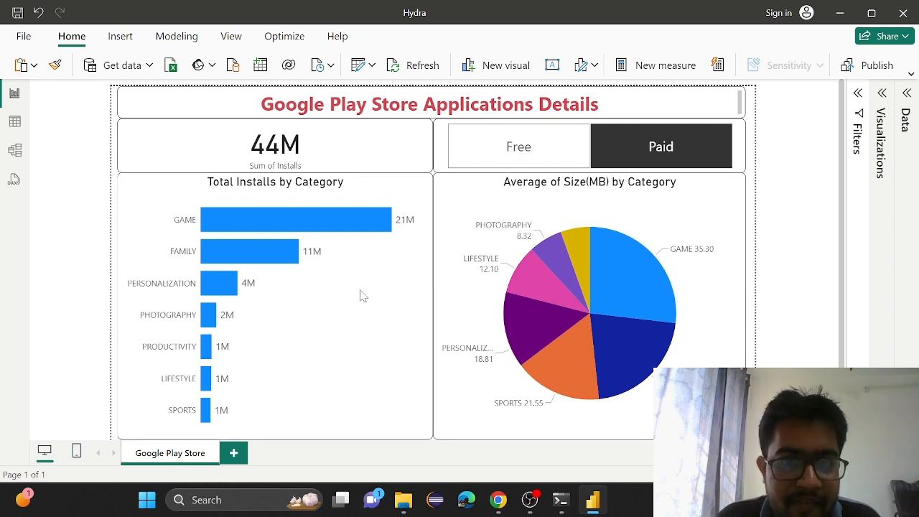
# - Alternate the app type slicer repeatedly between Free and Paid to examine how the installs card and both category charts respond, ending on Paid
pyautogui.click(520, 150)
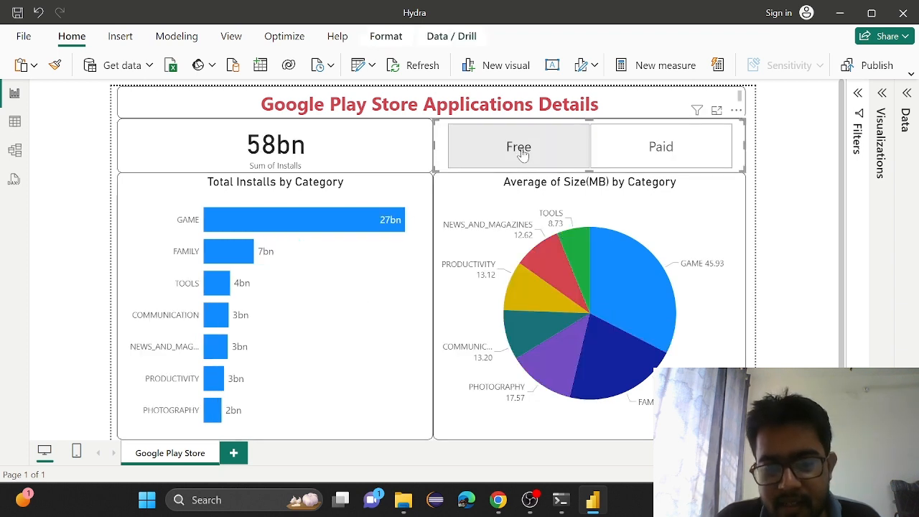
pyautogui.click(663, 148)
pyautogui.click(663, 148)
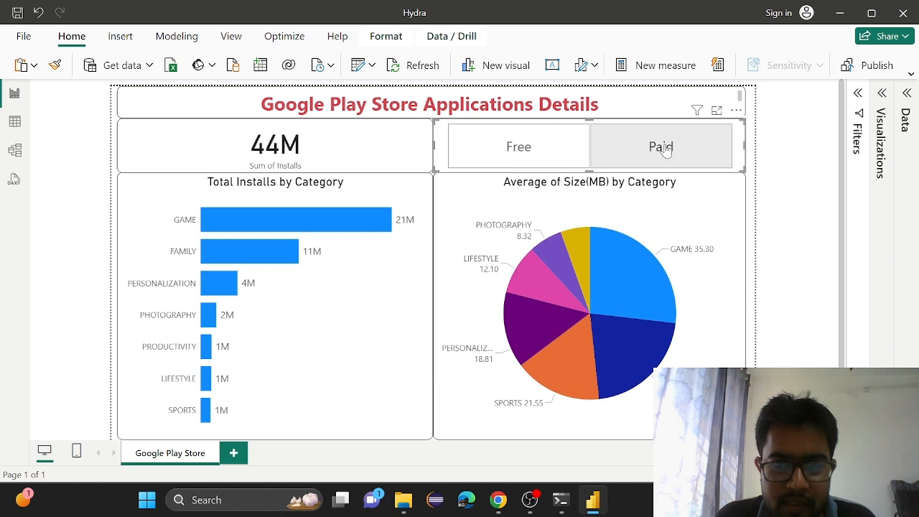
pyautogui.click(511, 154)
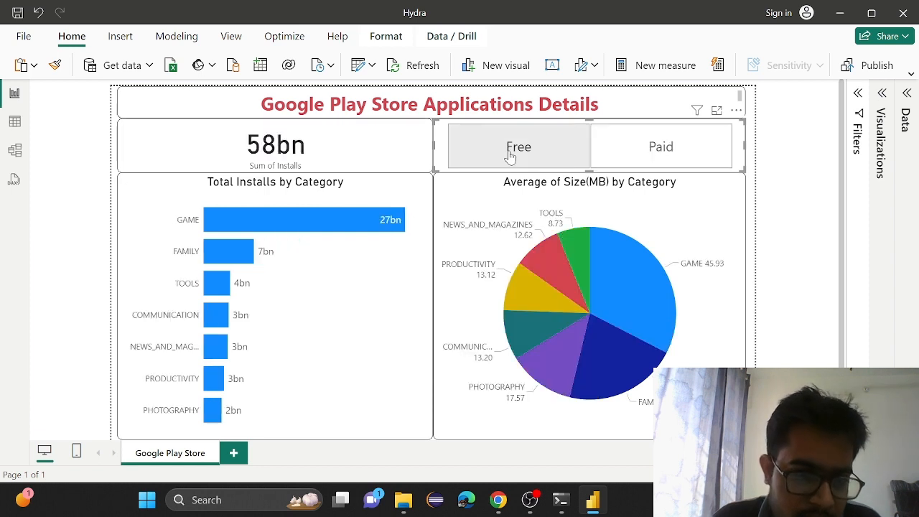
pyautogui.click(660, 152)
pyautogui.click(524, 150)
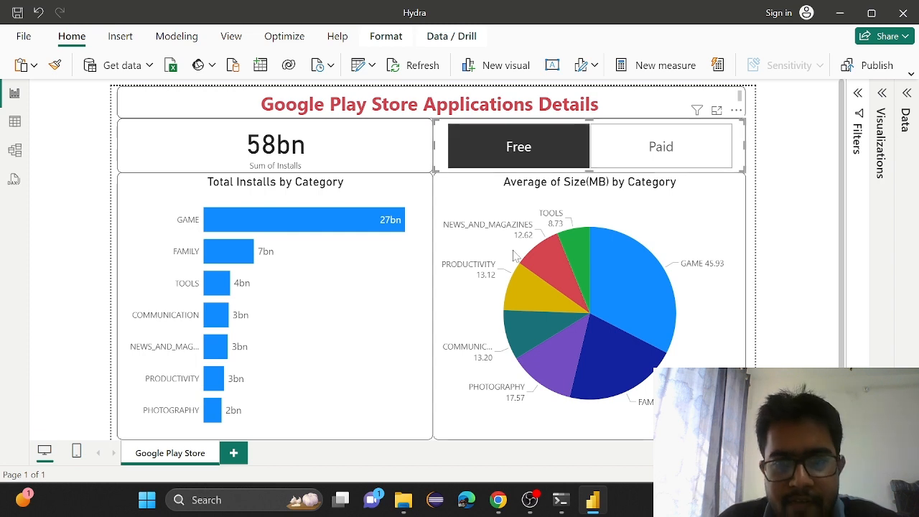
pyautogui.click(643, 158)
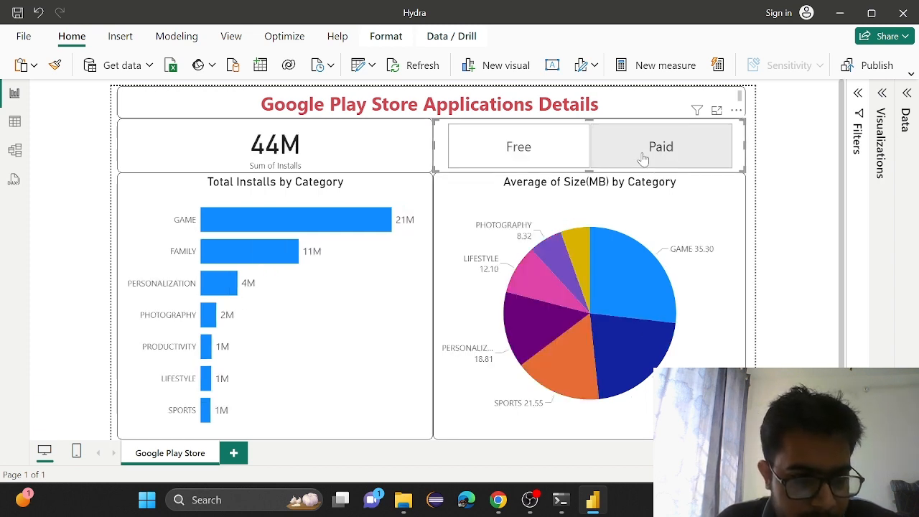
pyautogui.click(533, 150)
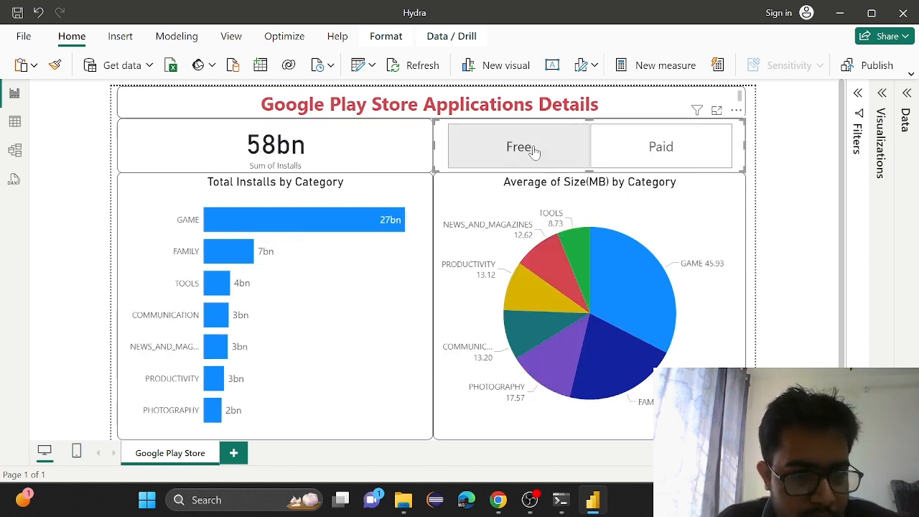
pyautogui.click(649, 148)
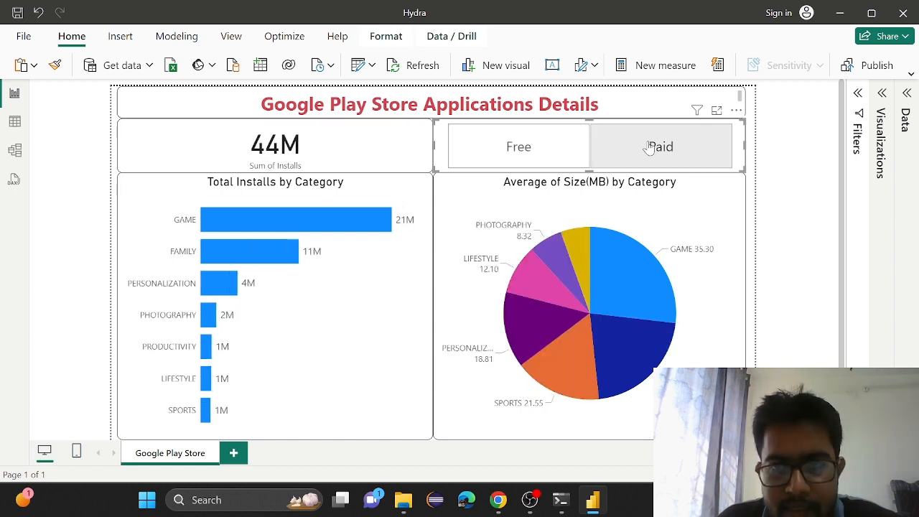
pyautogui.click(508, 140)
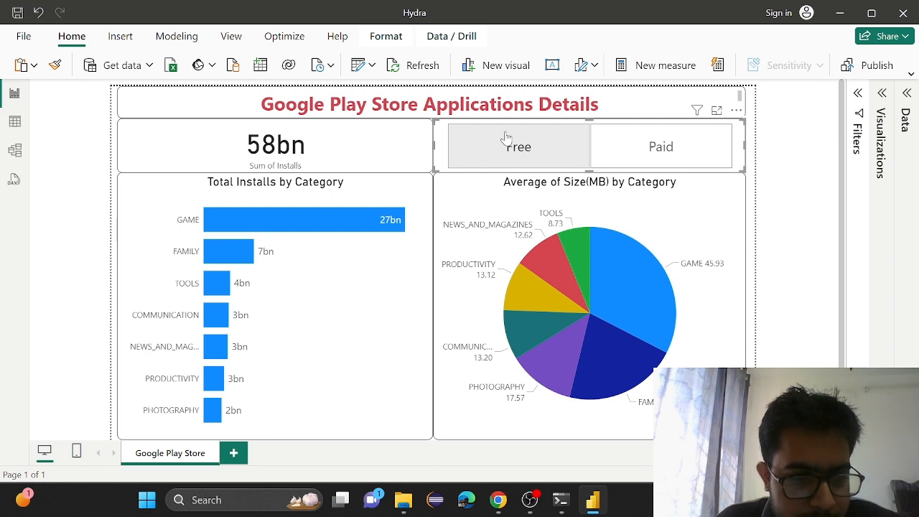
pyautogui.click(509, 164)
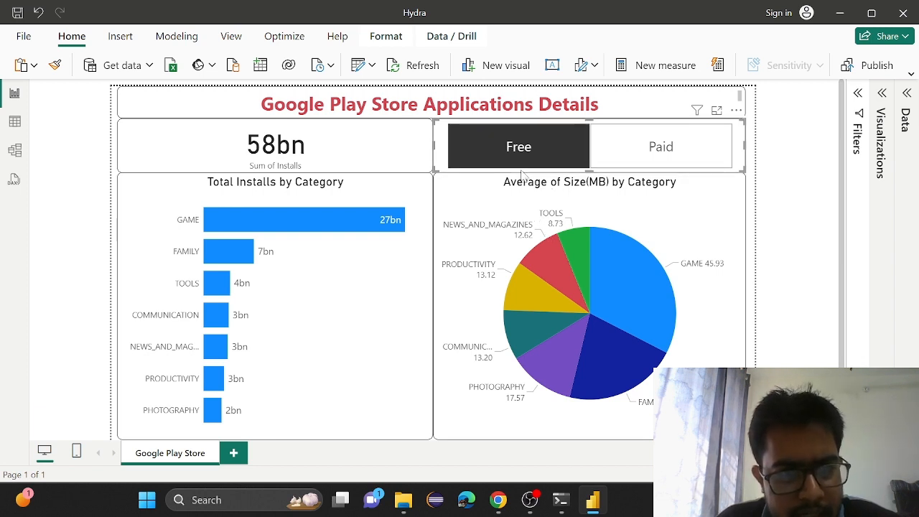
pyautogui.click(647, 163)
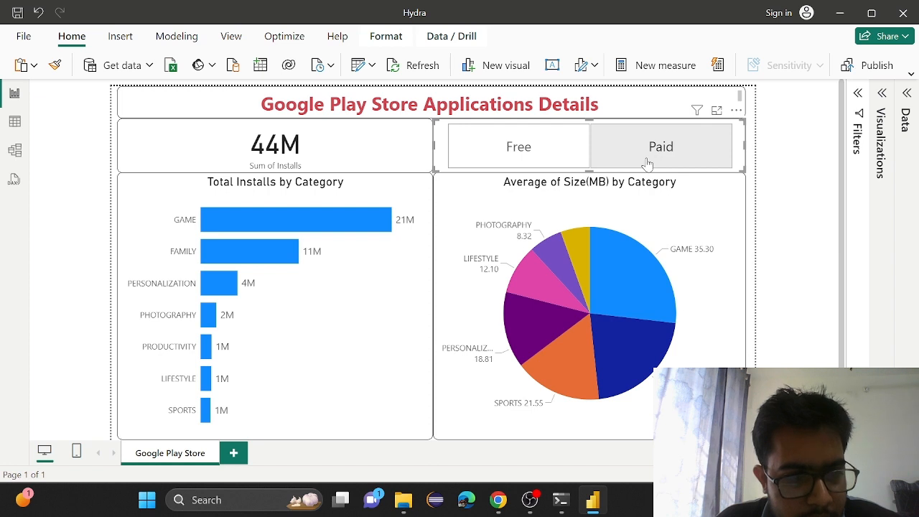